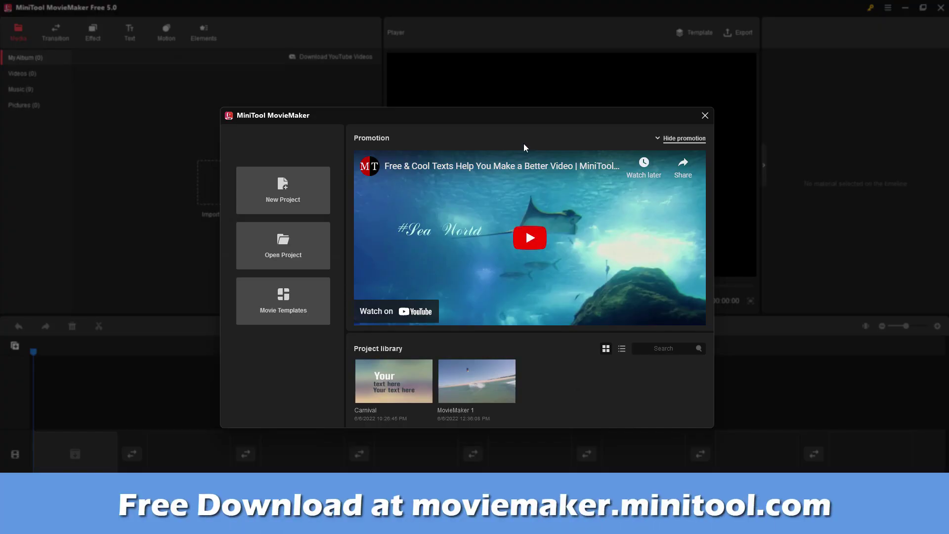
Browse the available movie templates through to the end of the list, and close the template window
mouse_move(480, 117)
mouse_down()
mouse_move(521, 122)
mouse_move(489, 121)
mouse_up()
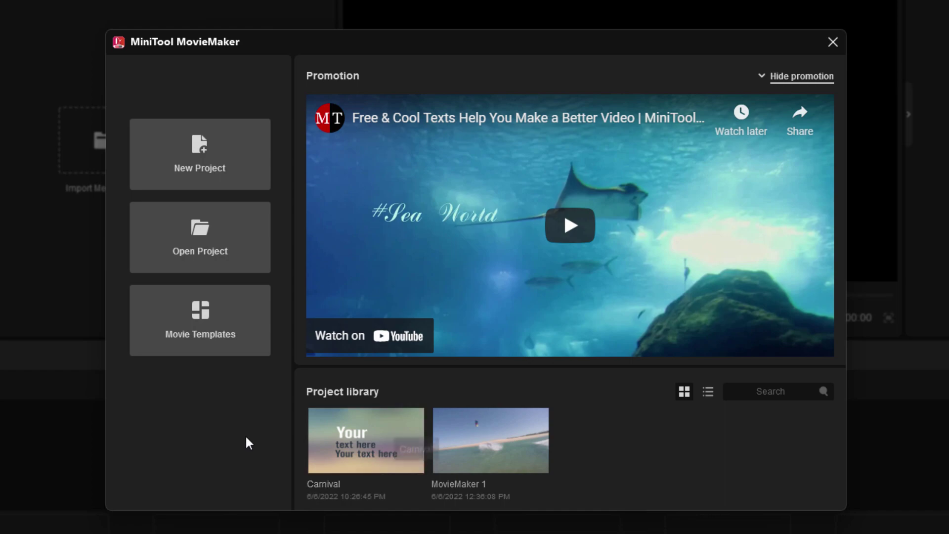
click(202, 321)
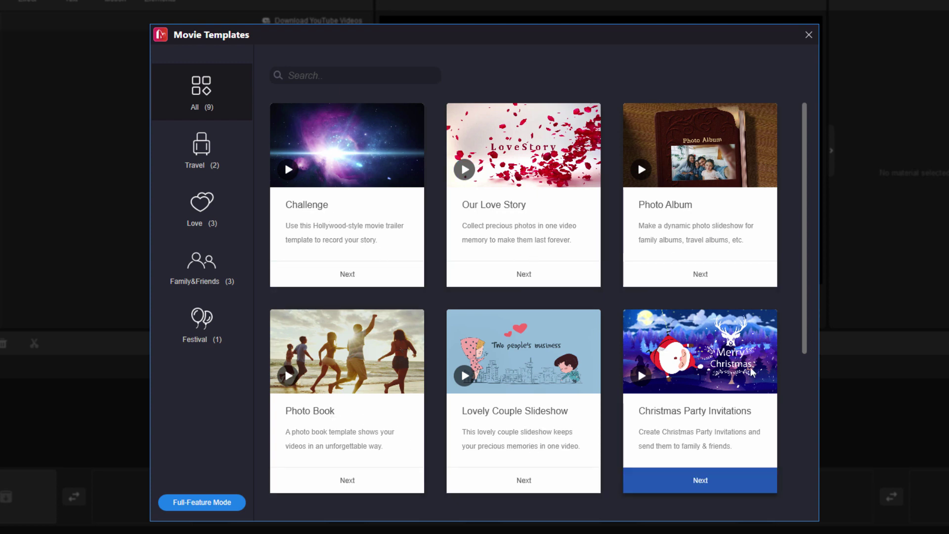
drag(807, 271, 792, 433)
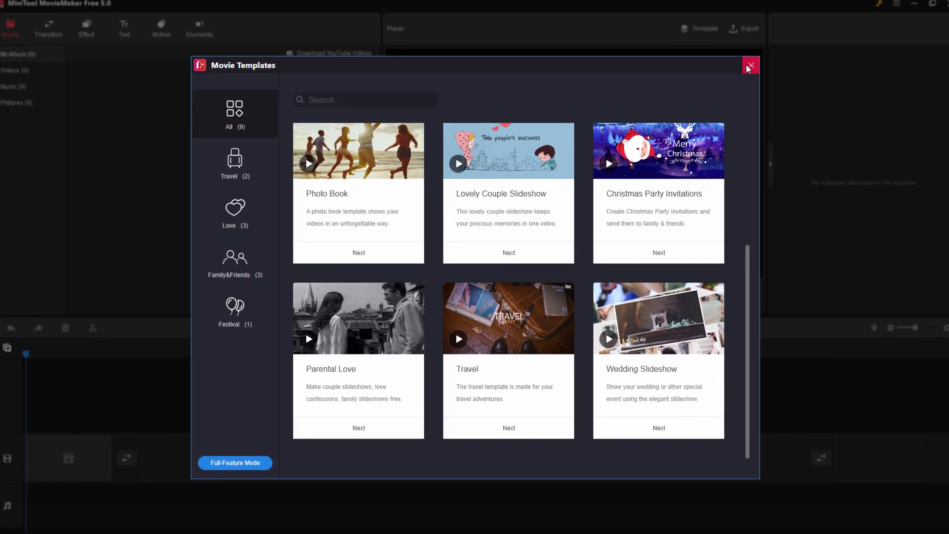
click(808, 35)
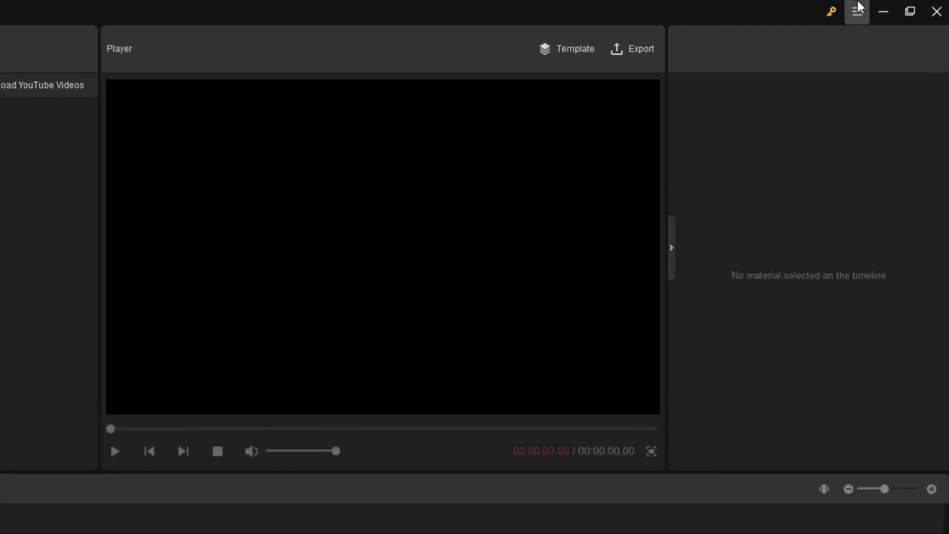
Open the saved project Carnival.mmm and play it in the preview
click(858, 9)
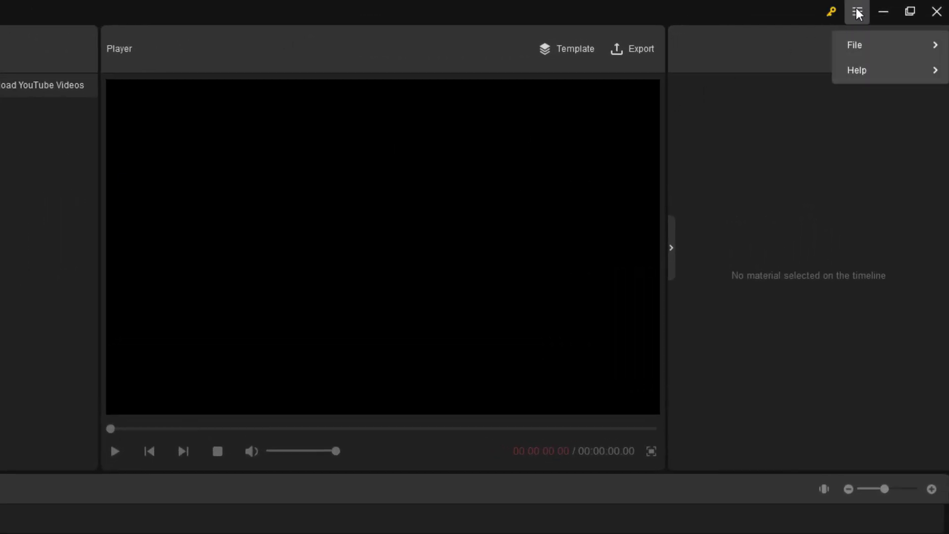
click(861, 44)
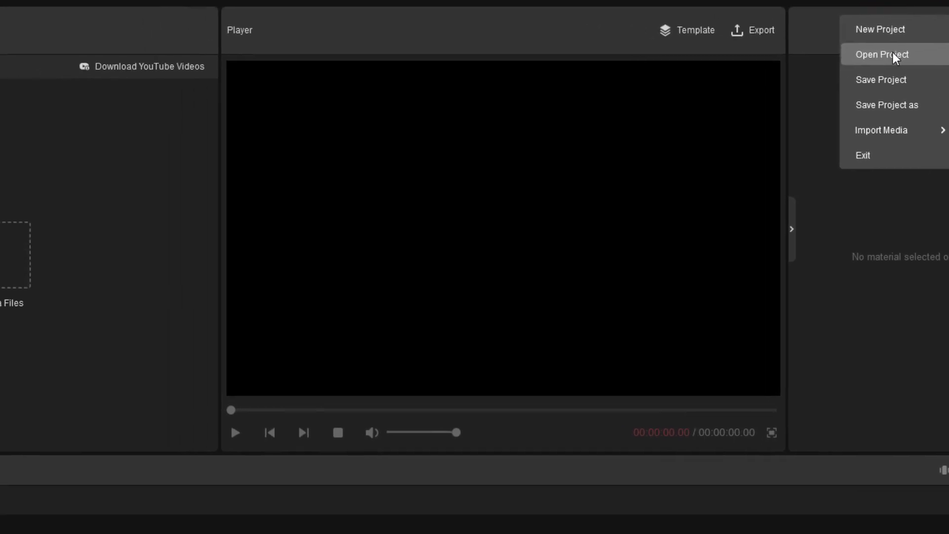
click(773, 72)
click(277, 196)
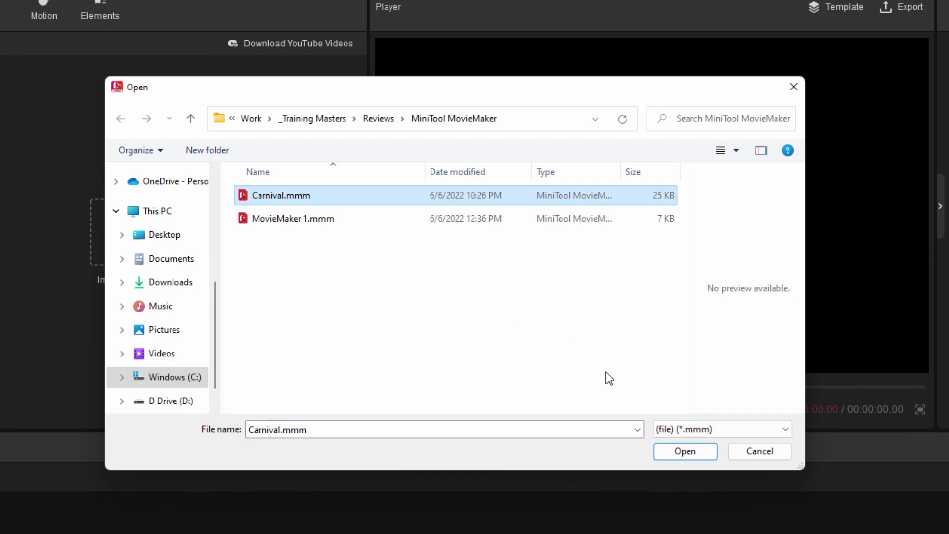
click(673, 451)
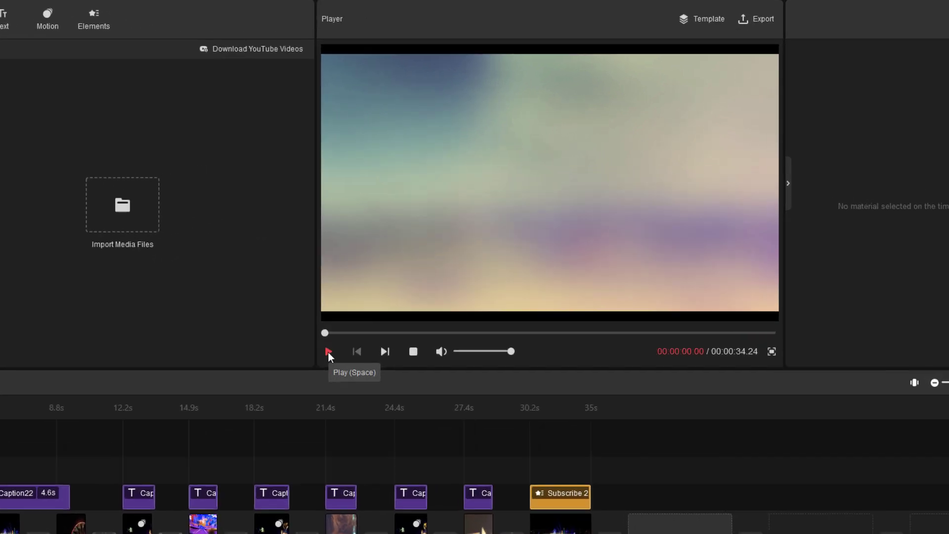
click(393, 301)
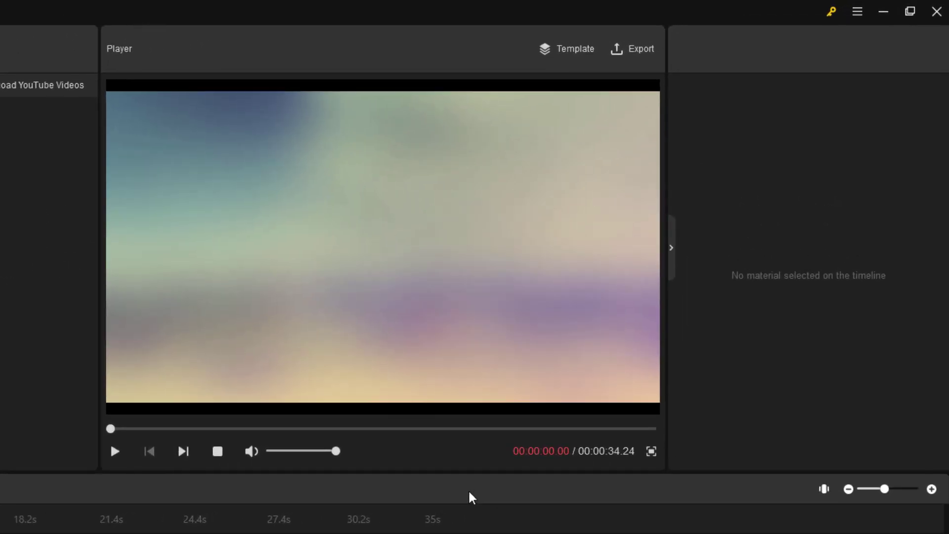
Start a new empty project
click(857, 20)
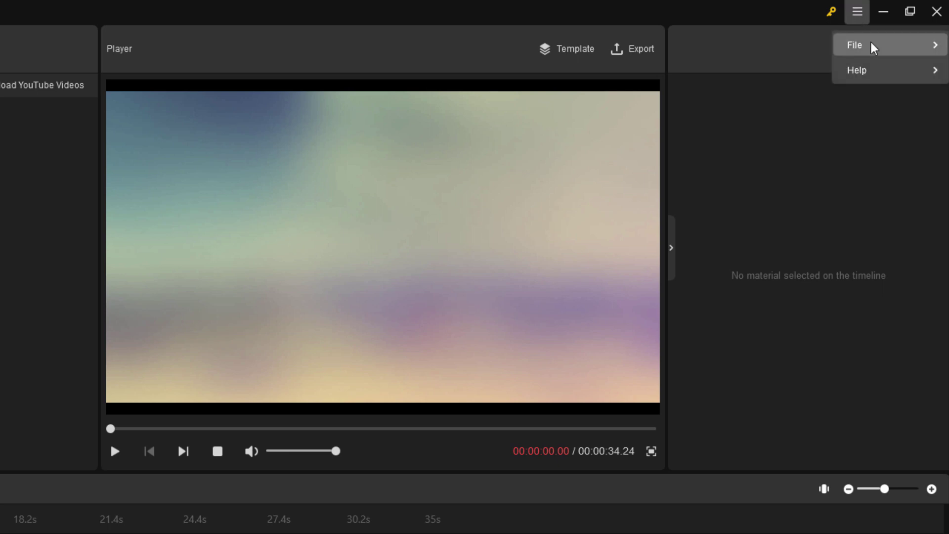
mouse_move(850, 48)
click(775, 57)
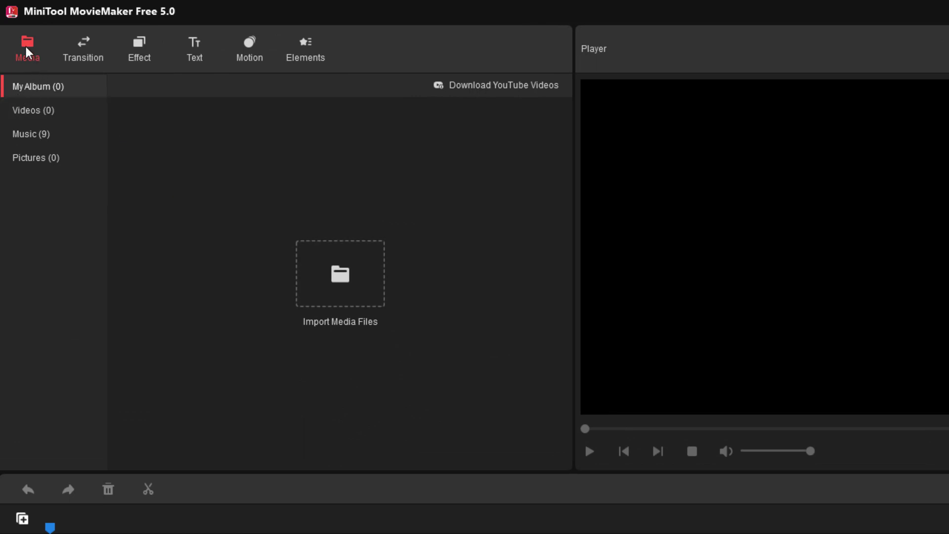
Choose the Fair, Ferris, Ferris Wheel 27056 and 27057, Fun Fair and Scene videos from the Carnival folder for media import
click(340, 278)
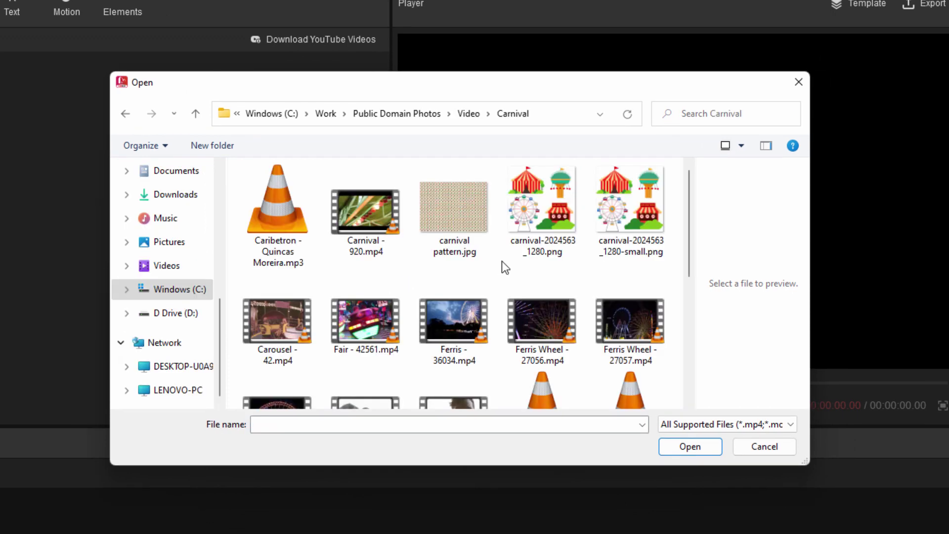
click(366, 321)
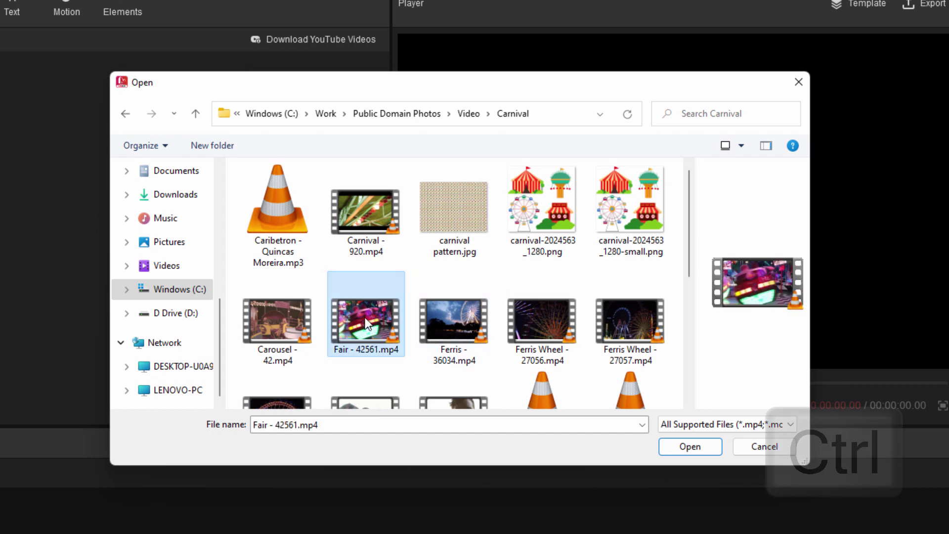
ctrl+click(436, 328)
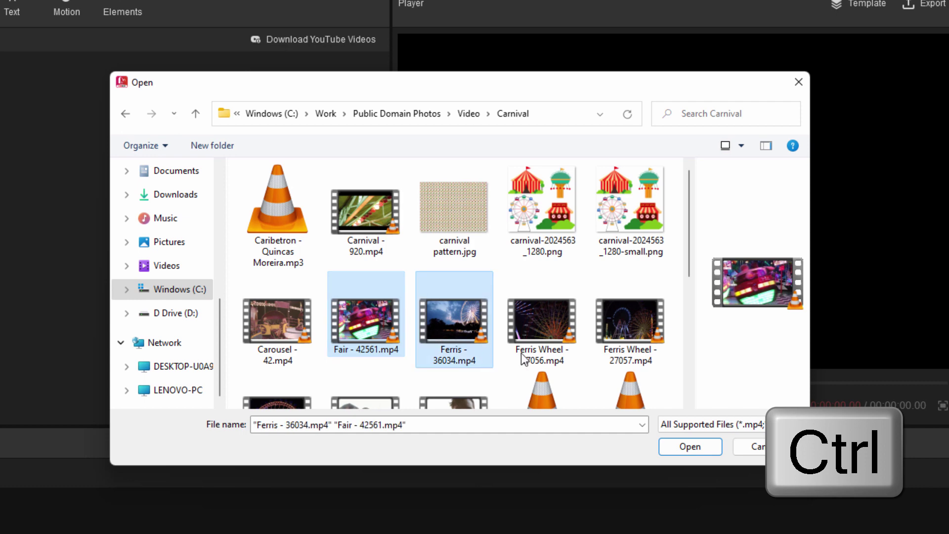
ctrl+click(542, 324)
ctrl+click(630, 326)
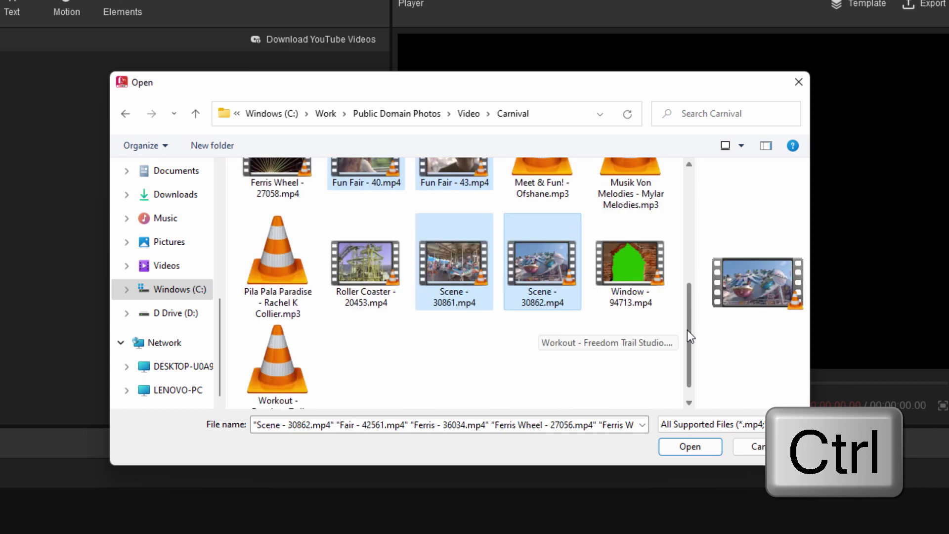
Add the Workout, Pila Pala Paradise, Musik Von Melodies, Meet & Fun! and Caribetron music plus Carnival - 920.mp4, and import the whole selection
ctrl+click(281, 351)
scroll(281, 350, up, 3)
ctrl+click(280, 352)
ctrl+click(645, 271)
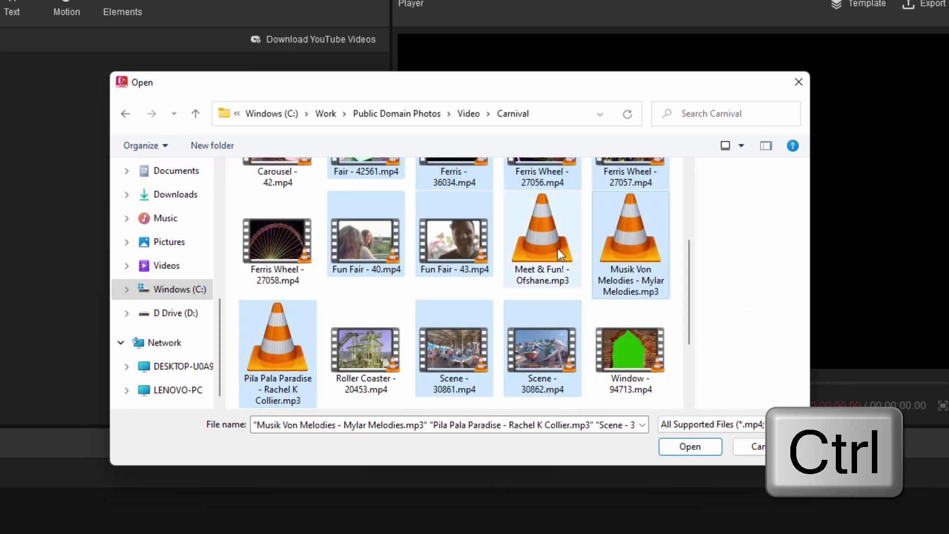
ctrl+click(558, 248)
drag(689, 296, 688, 226)
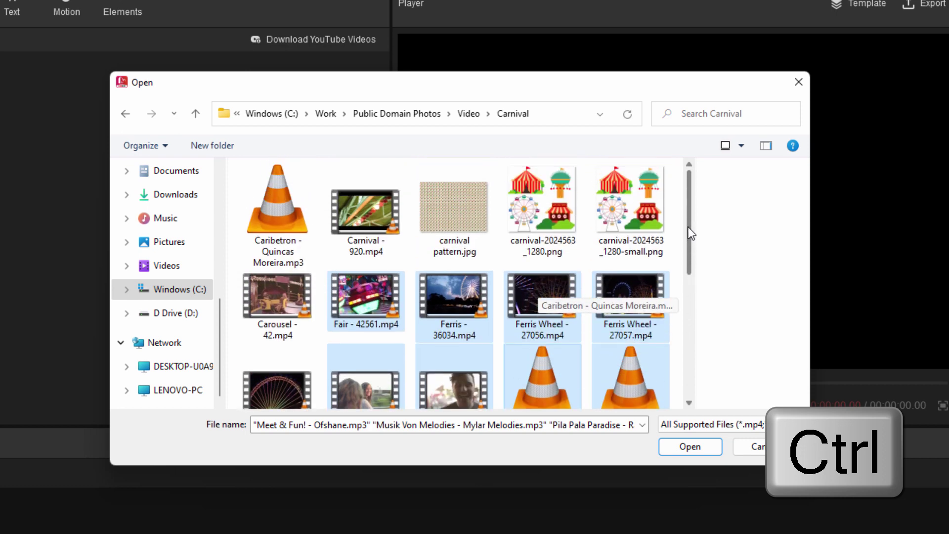
ctrl+click(274, 227)
ctrl+click(366, 212)
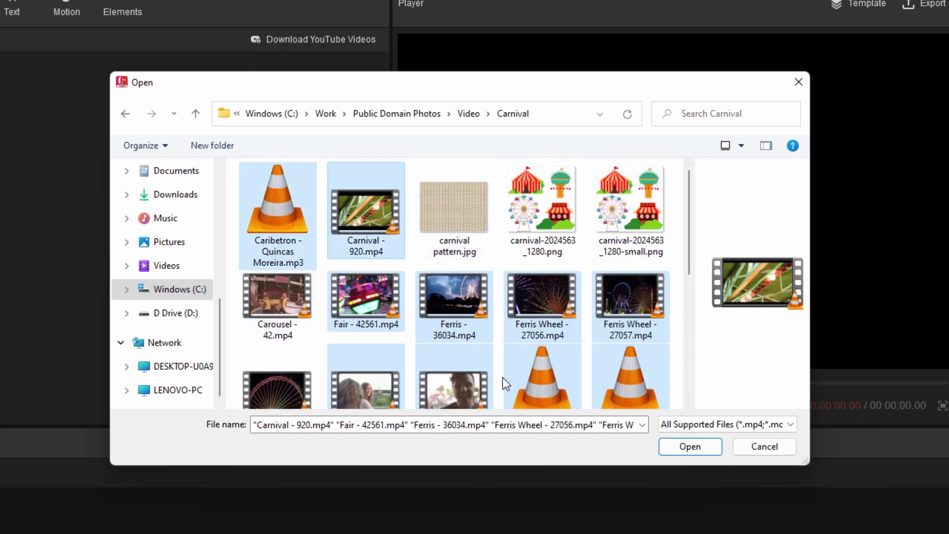
click(689, 443)
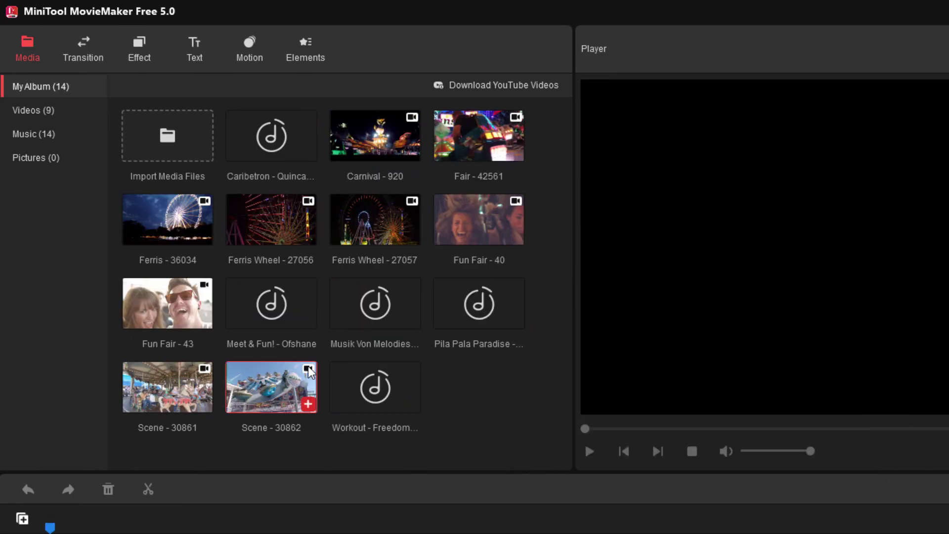
Review the imported media by category, checking the videos and the music, and return to the videos
click(43, 114)
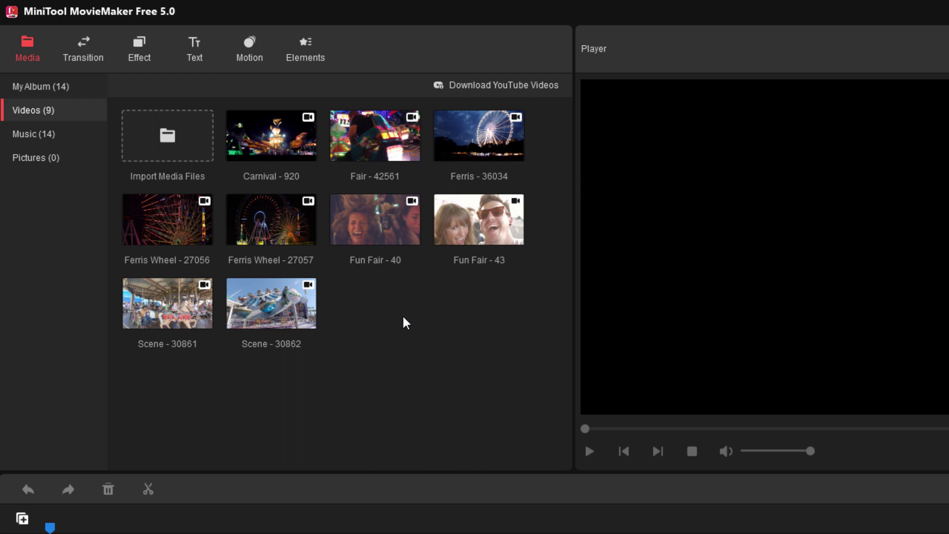
click(36, 135)
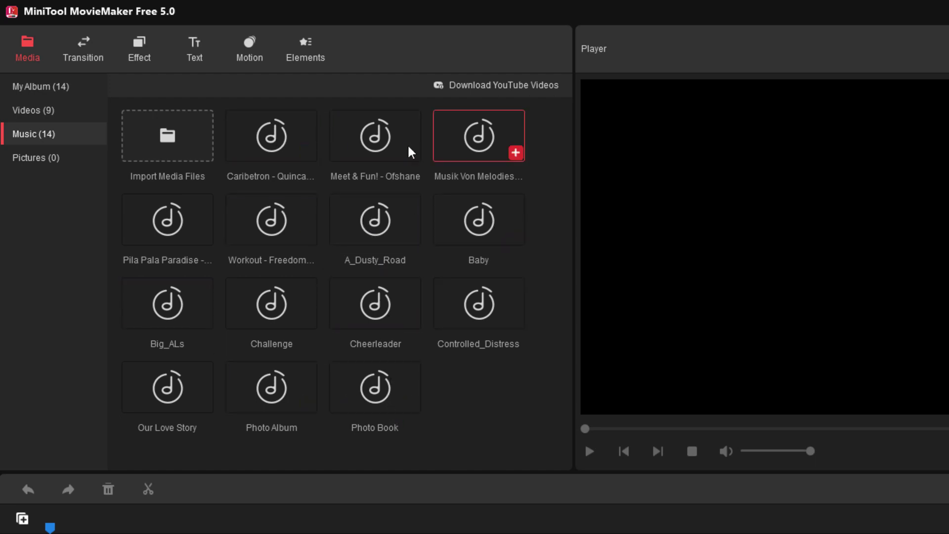
click(40, 110)
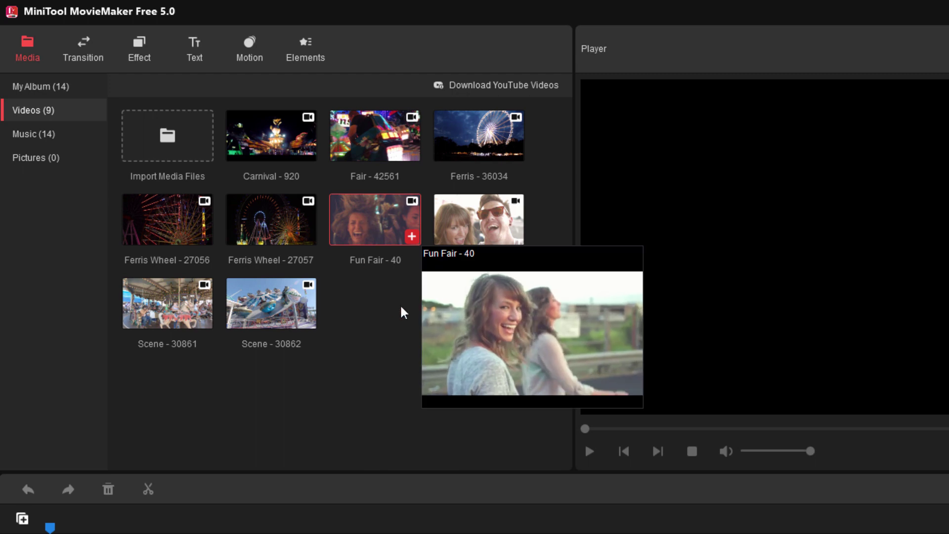
Place the Fun Fair - 40 video on the timeline, delete it, and add it again as the first clip
mouse_move(366, 215)
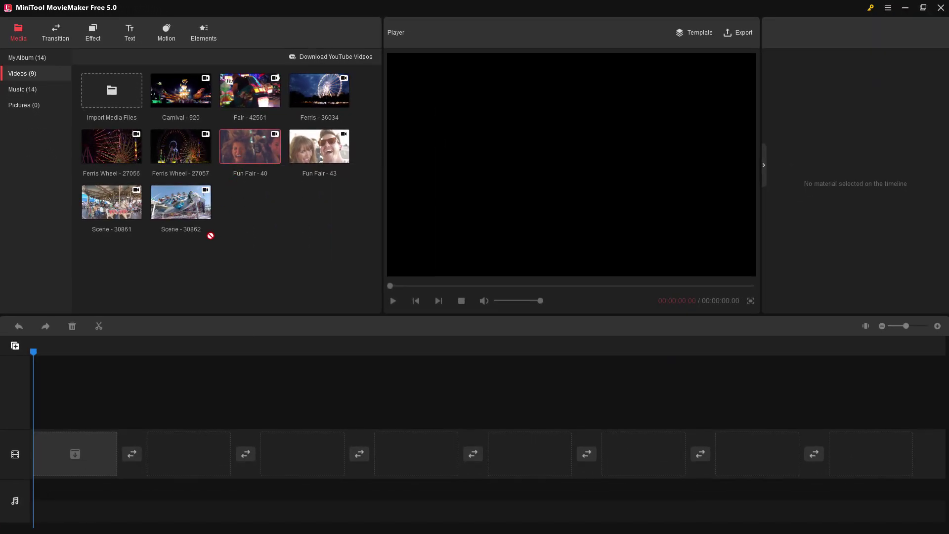
drag(78, 447, 79, 446)
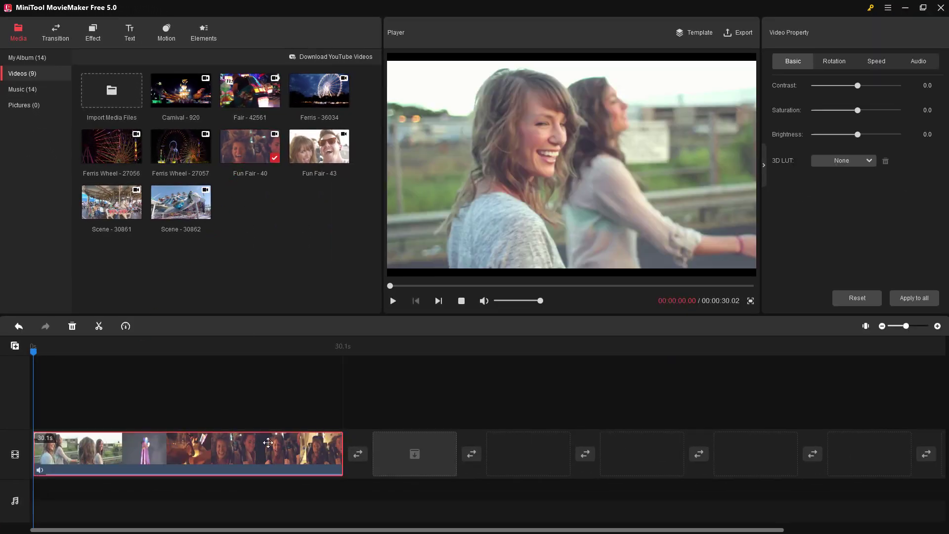
key(Delete)
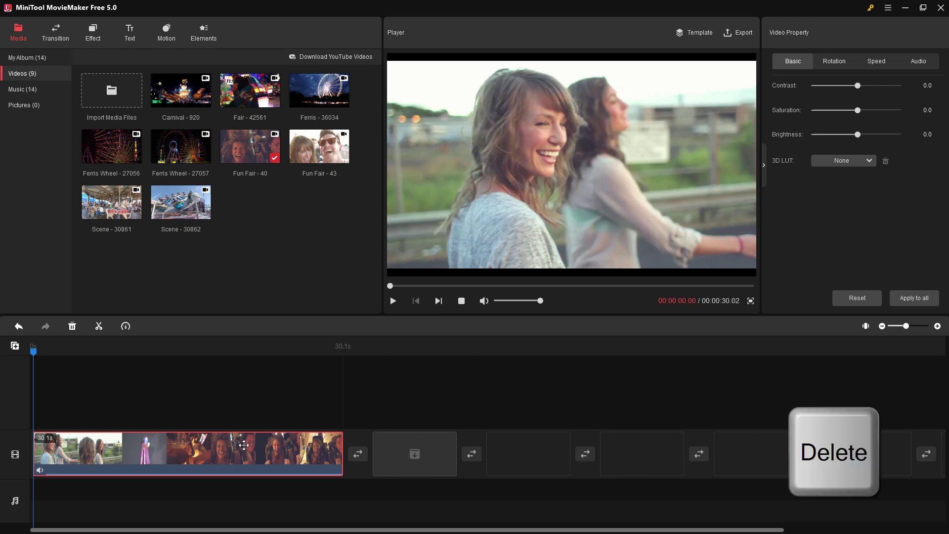
click(274, 158)
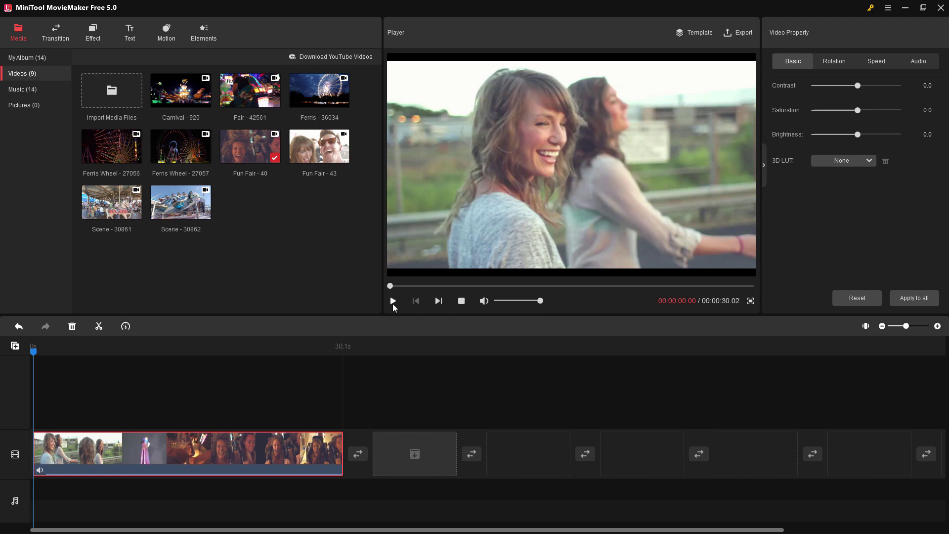
Play the Fun Fair - 40 clip and position the playhead frame by frame at about 11.8 s, where the night-lights shot starts
click(393, 303)
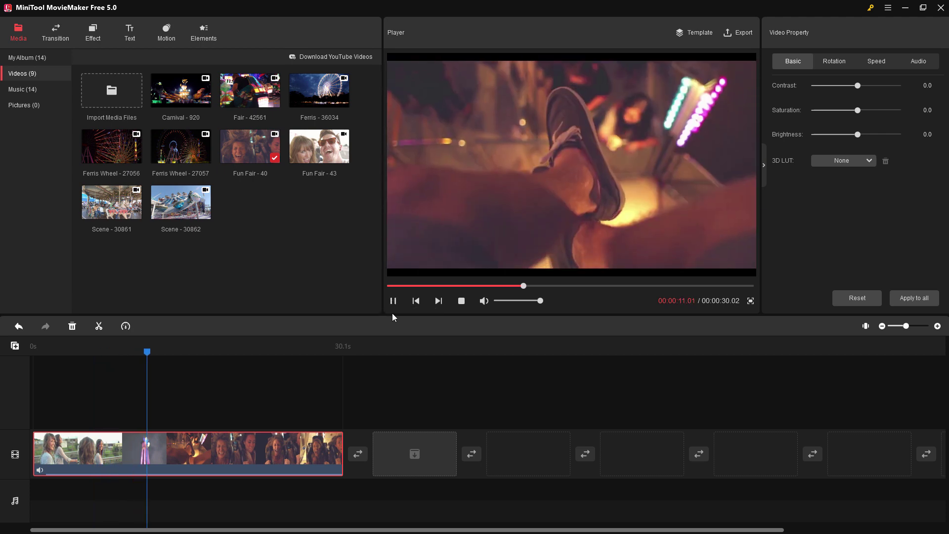
click(393, 303)
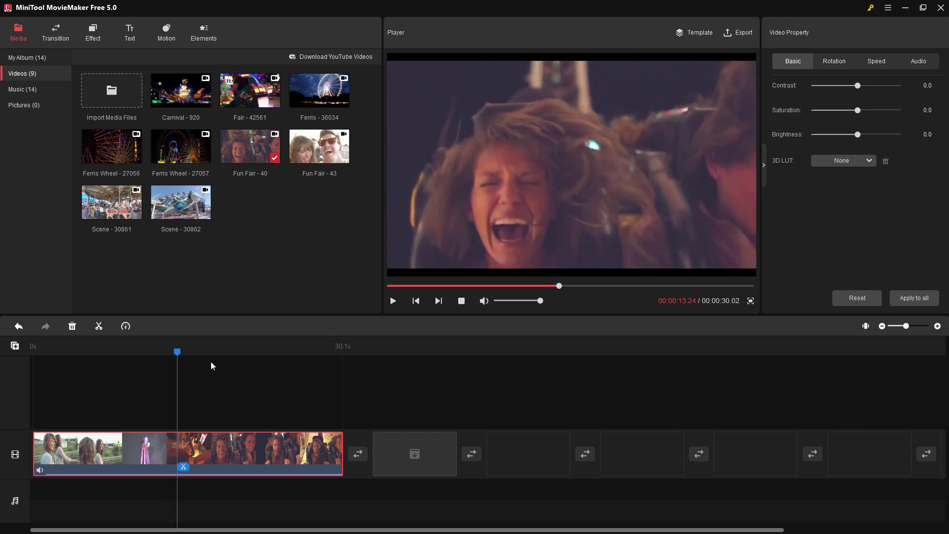
mouse_move(180, 357)
mouse_down()
mouse_move(155, 361)
mouse_move(191, 356)
mouse_move(148, 356)
mouse_move(164, 357)
mouse_up()
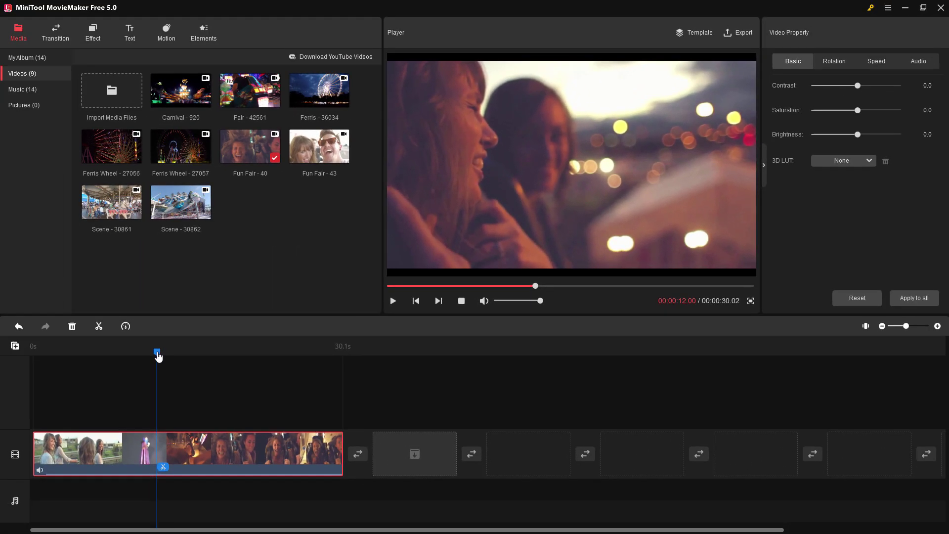
drag(1, 393, 1, 394)
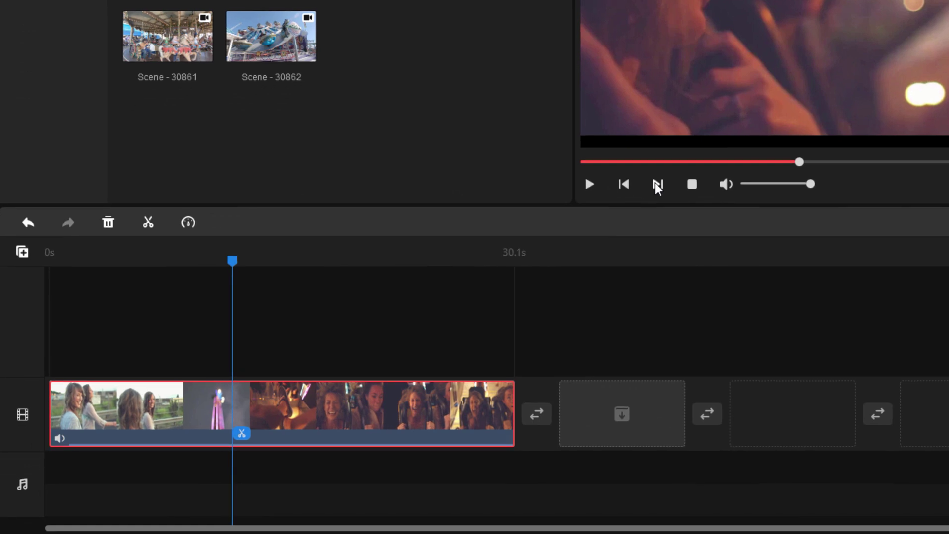
click(625, 184)
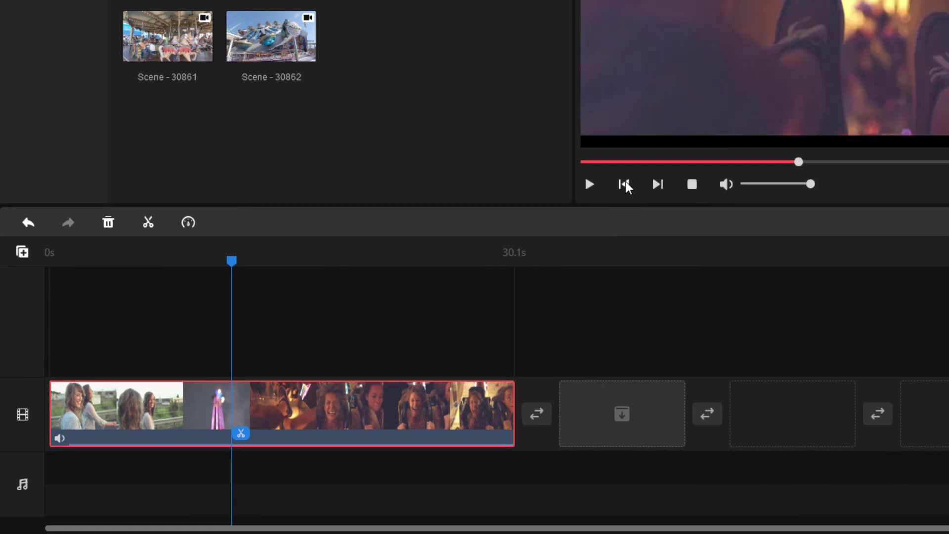
click(625, 184)
click(658, 184)
click(657, 184)
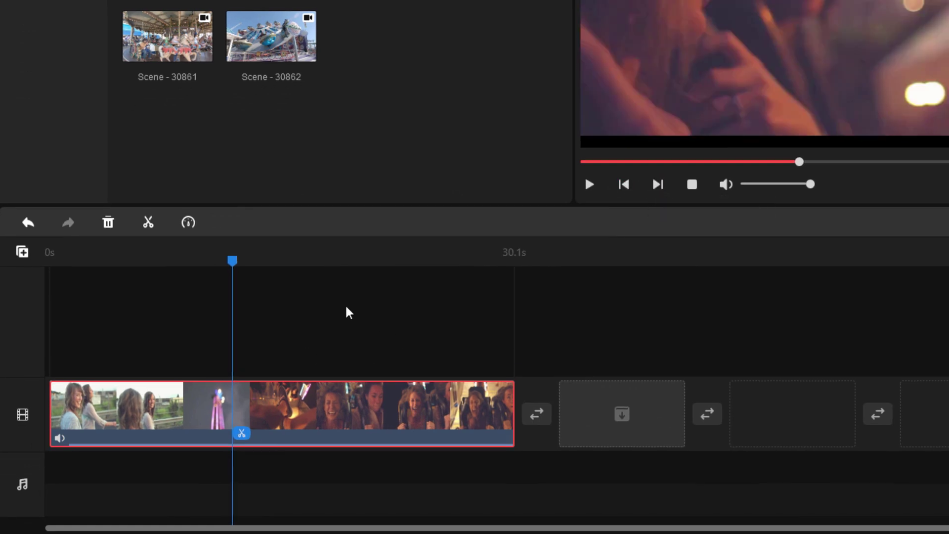
Split the clip at the playhead and delete its first part
click(243, 436)
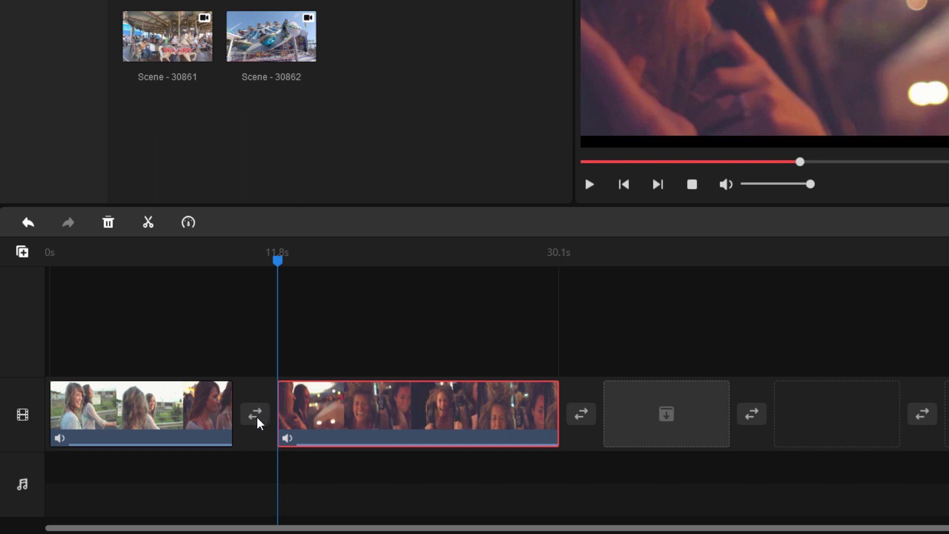
click(176, 420)
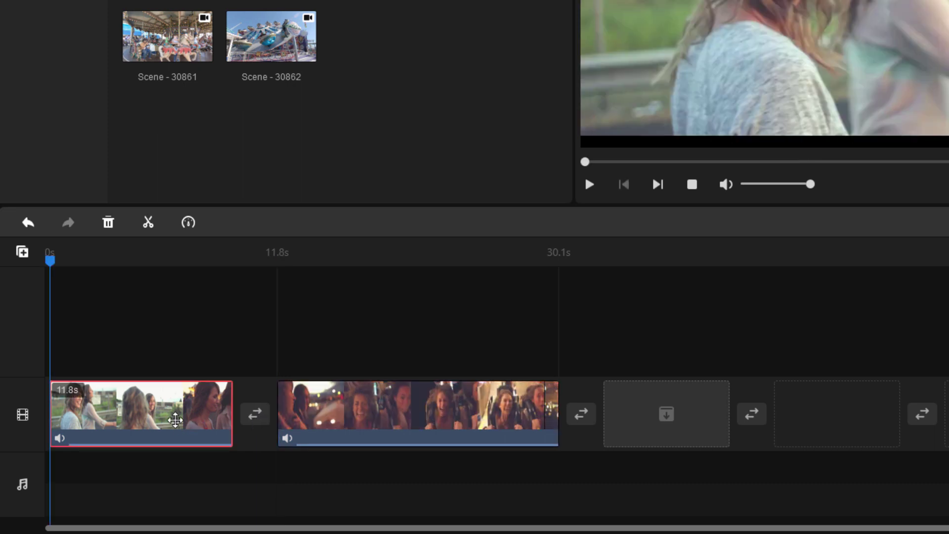
key(Delete)
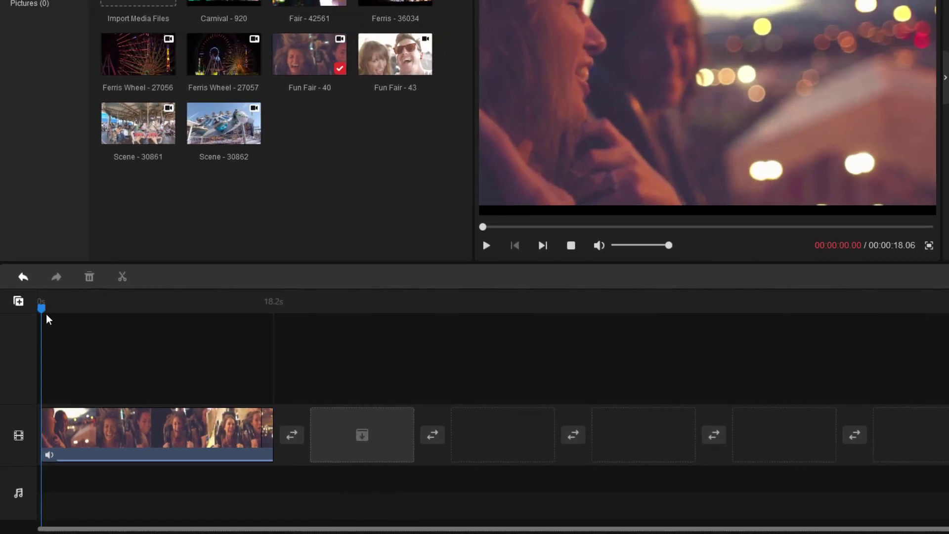
Split the Fun Fair - 40 clip at 3 s and delete the part after the cut
drag(43, 313, 81, 313)
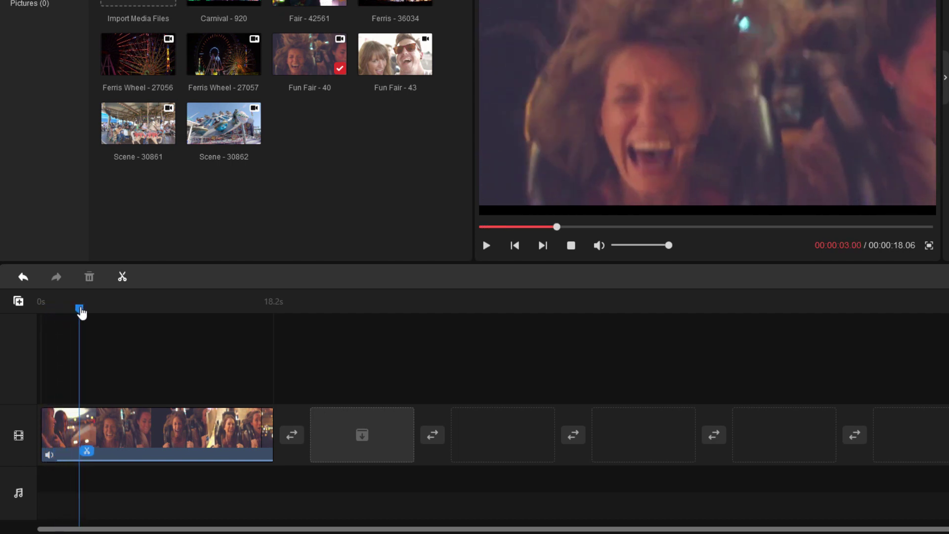
click(87, 450)
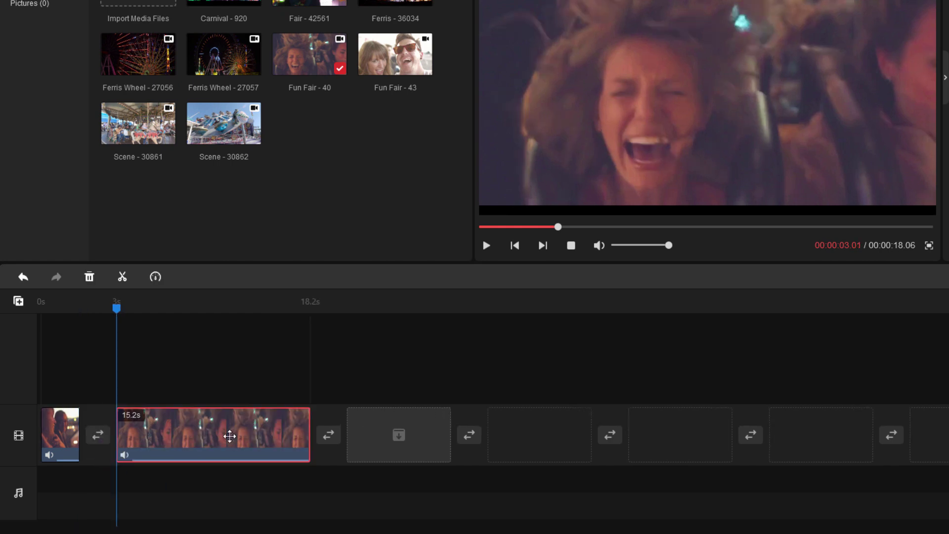
key(Delete)
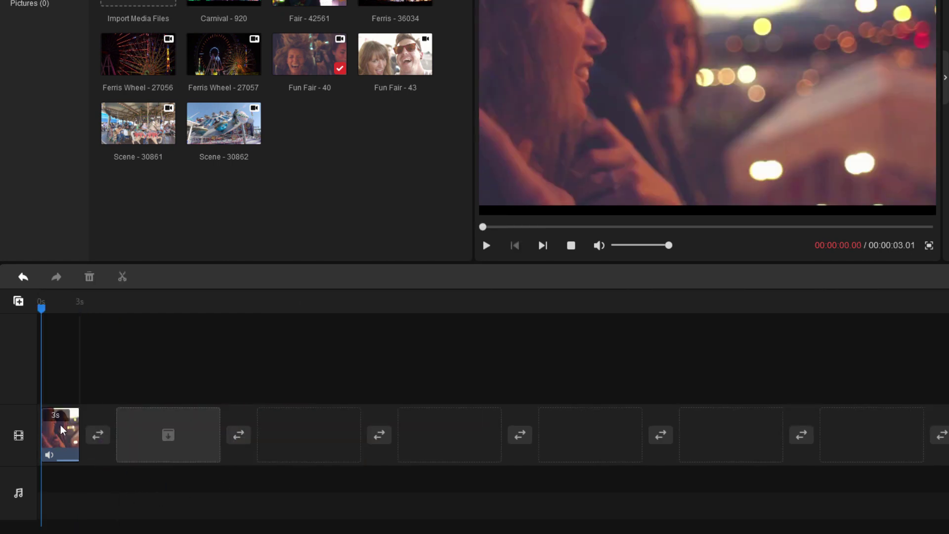
drag(42, 308, 51, 308)
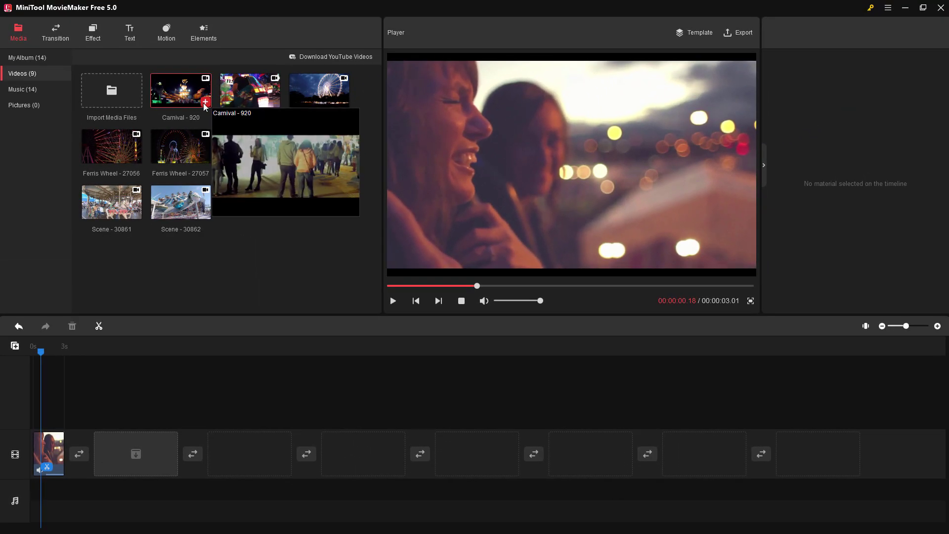
Add the Carnival - 920 video as the second clip and cut away everything before the spinning-ride shot at about 12.6 s
click(242, 25)
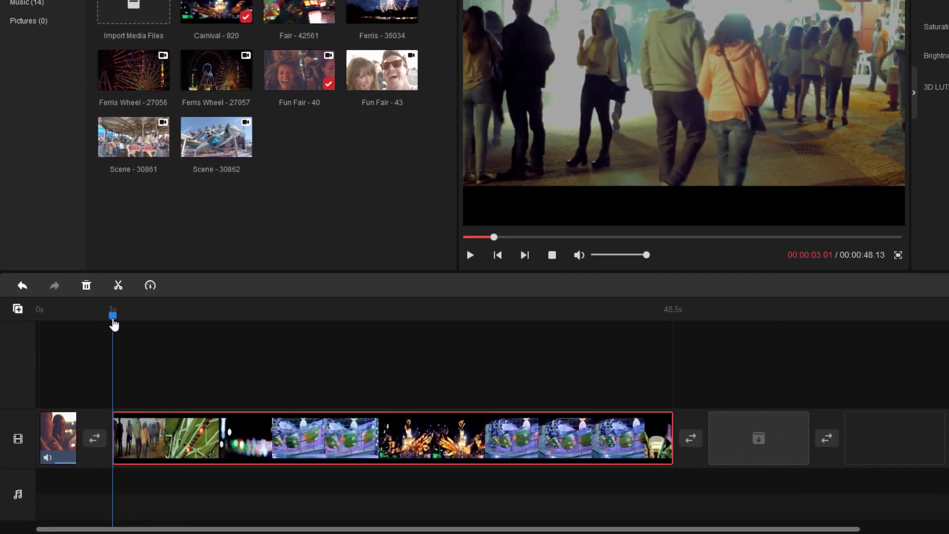
drag(134, 289, 292, 271)
drag(246, 313, 229, 313)
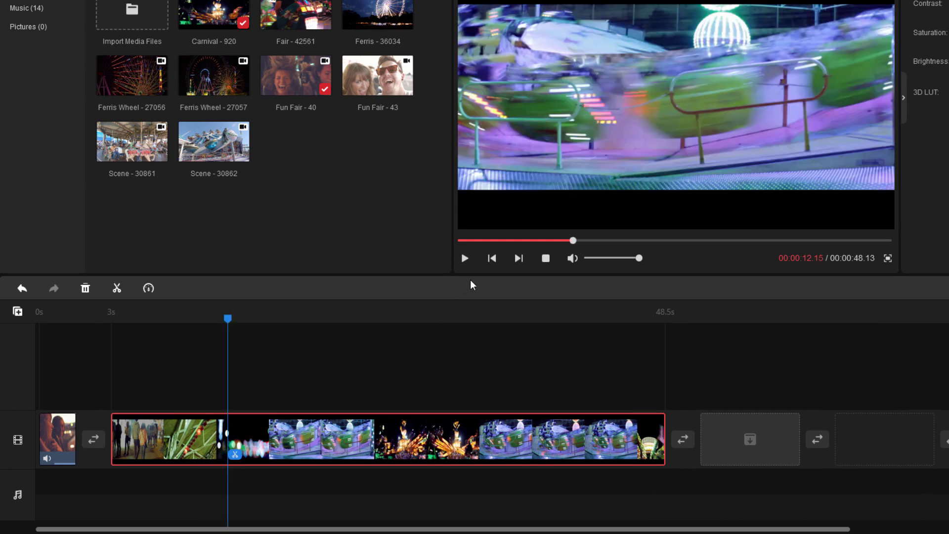
click(492, 261)
click(520, 258)
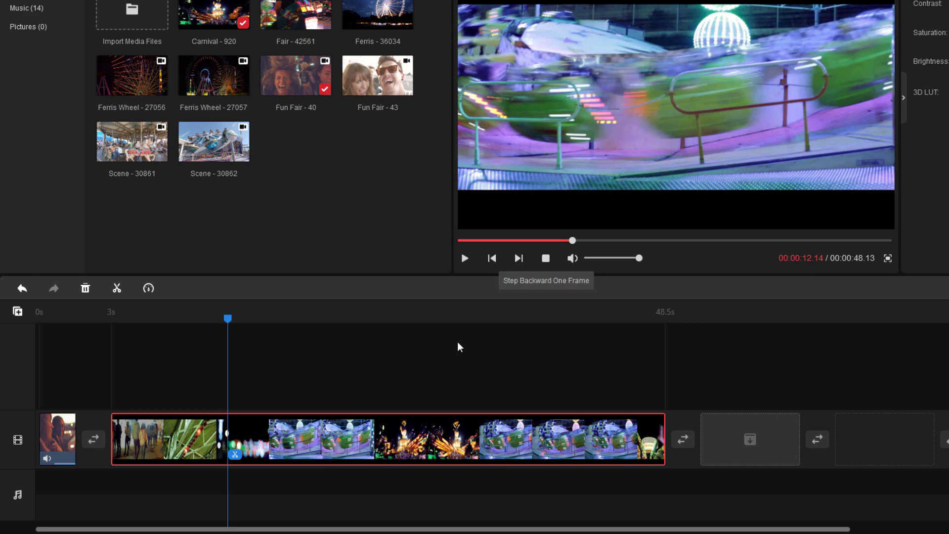
click(235, 454)
click(171, 447)
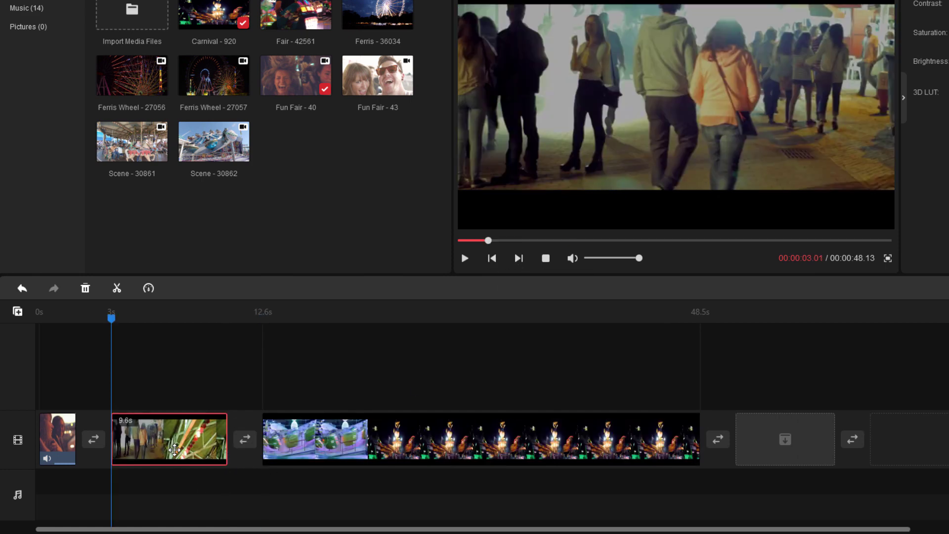
key(Delete)
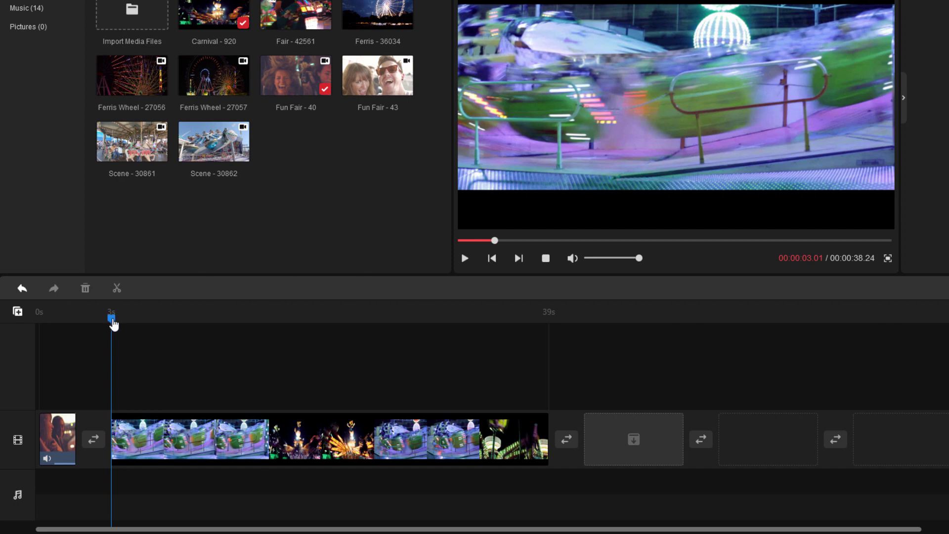
Cut out the section of the Carnival - 920 clip between about 6 s and 11.4 s, where the night-lights ride shot begins
drag(112, 322, 150, 320)
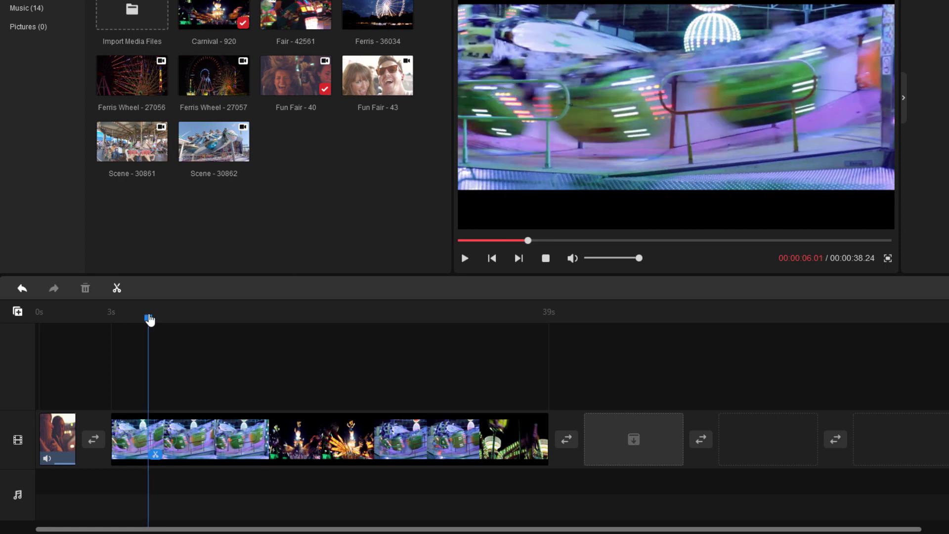
click(156, 454)
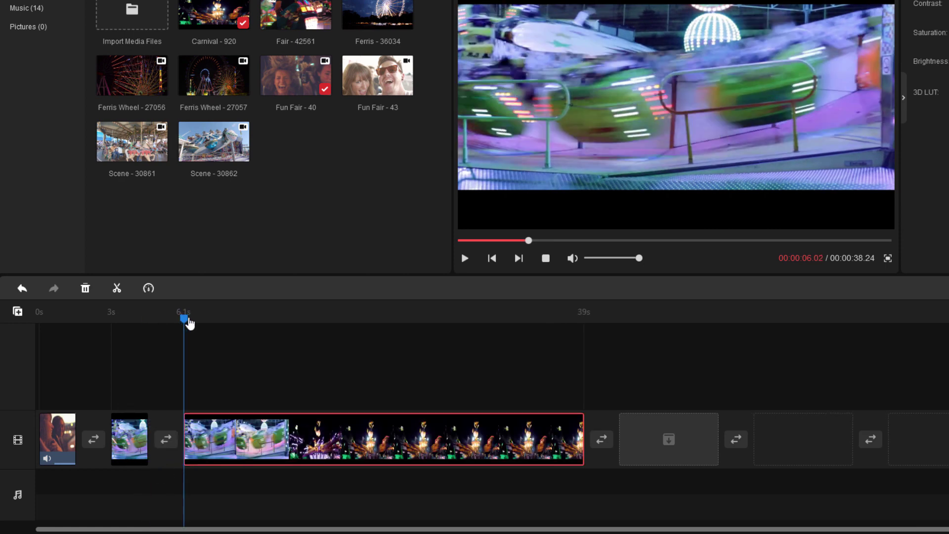
drag(184, 319, 252, 322)
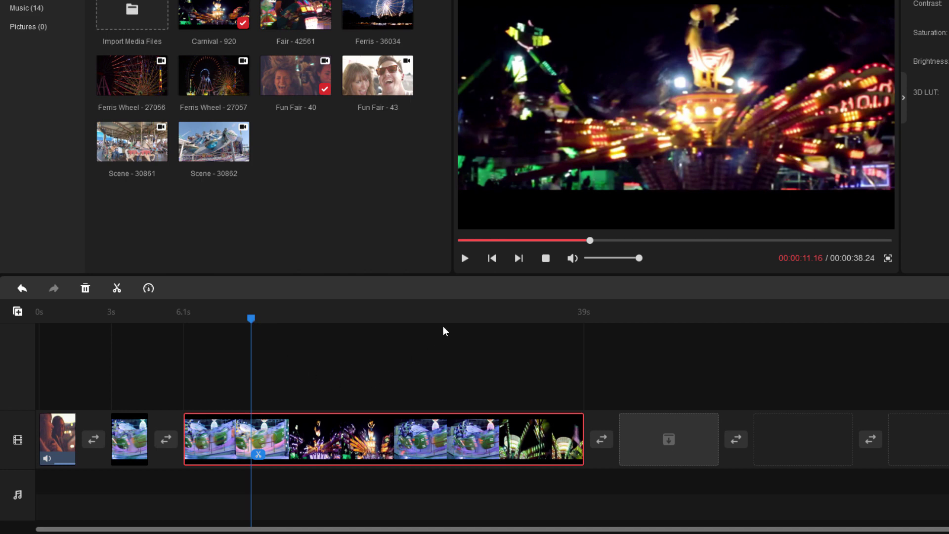
click(495, 262)
click(495, 262)
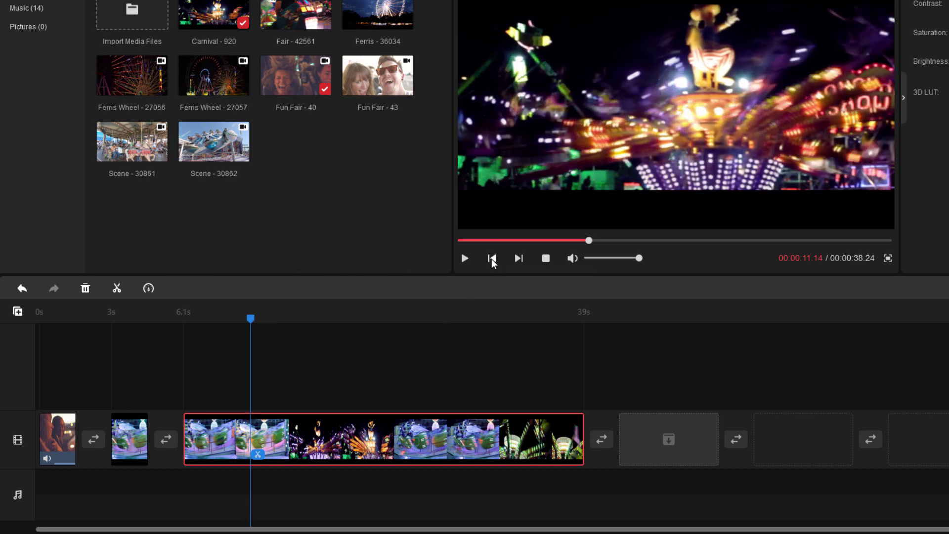
click(495, 263)
click(497, 263)
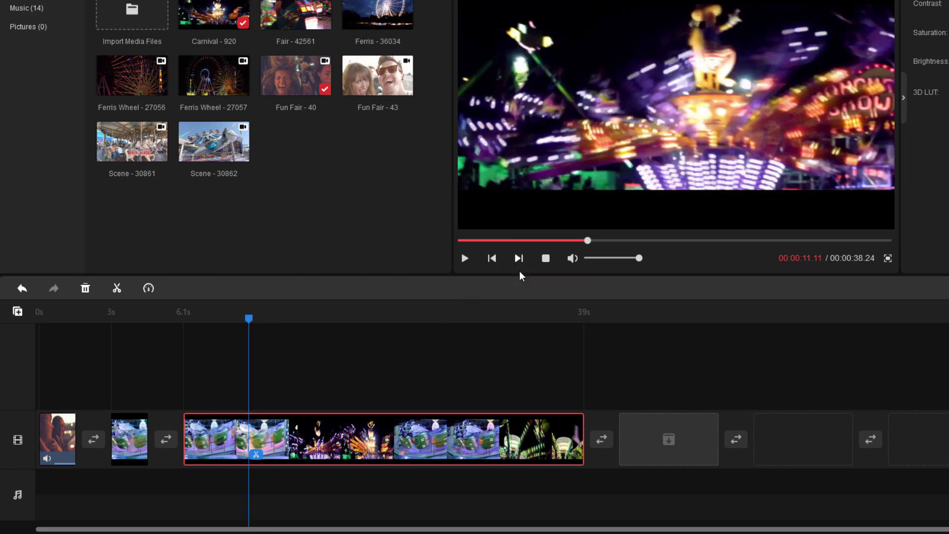
click(255, 453)
key(Delete)
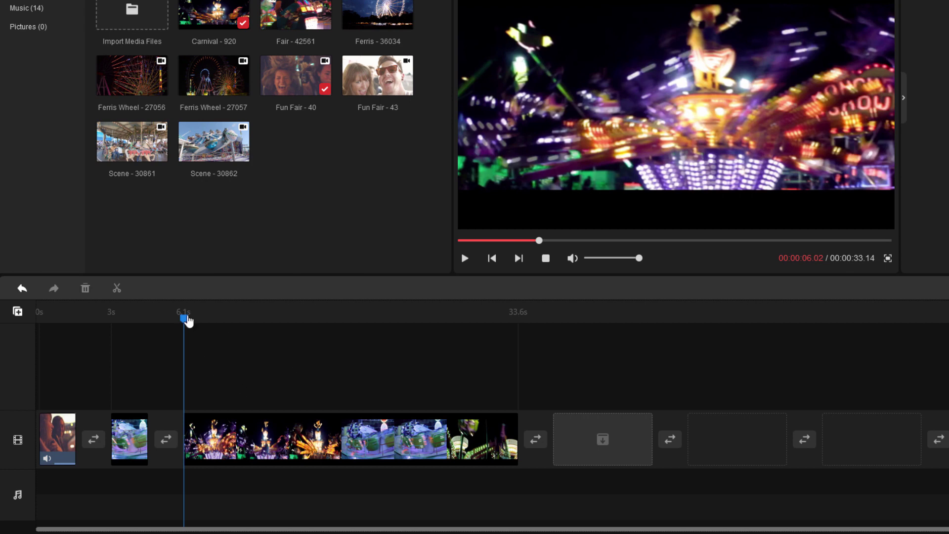
Split the night-lights ride clip at 9 s and delete the part after the cut
drag(186, 324, 221, 315)
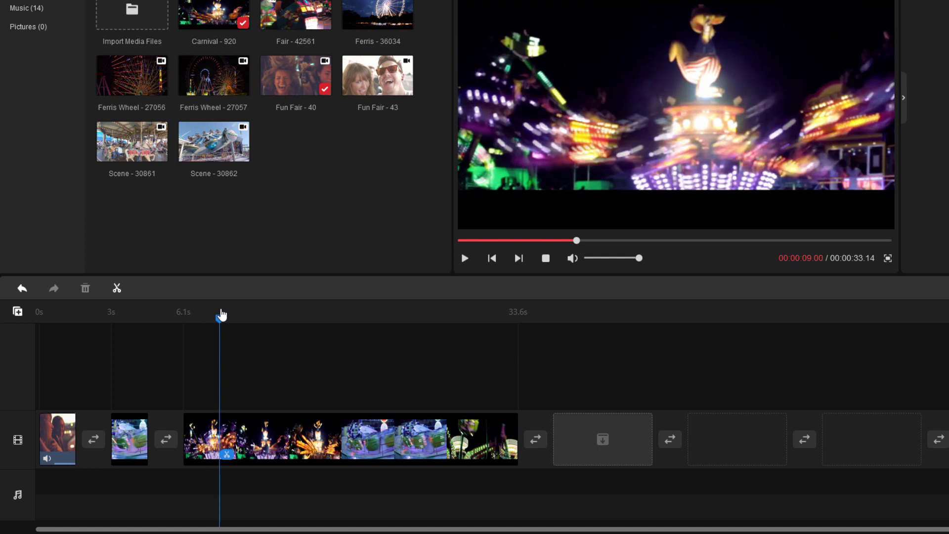
click(230, 455)
key(Delete)
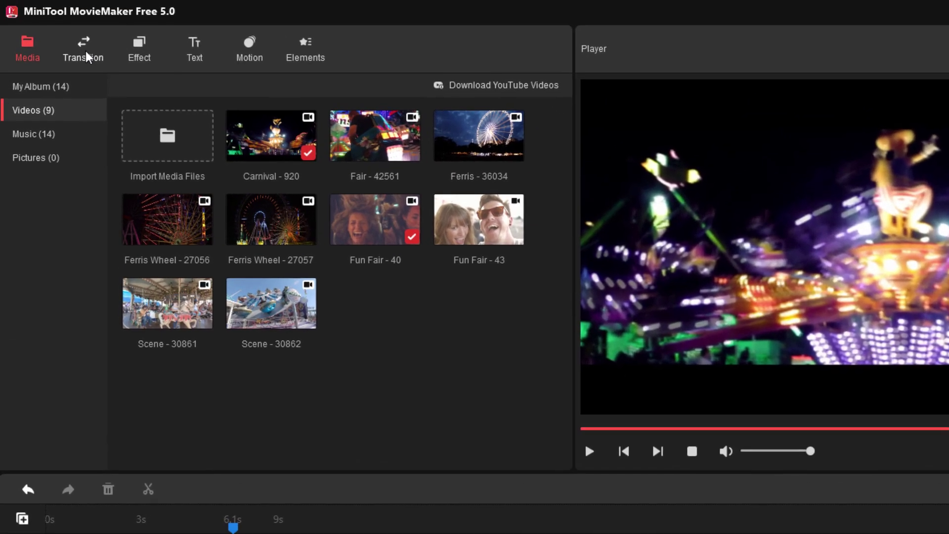
Add the BowTieVertical transition between the first and second clips
click(88, 58)
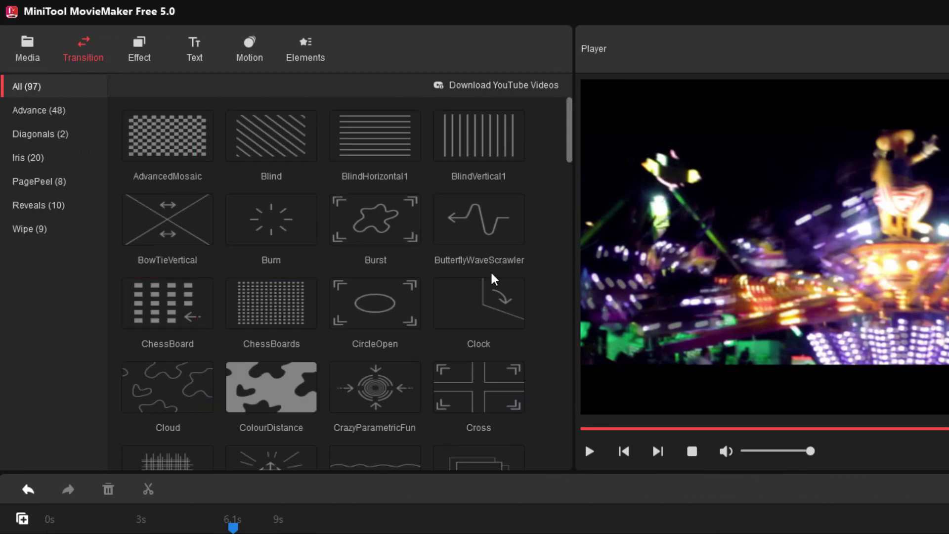
mouse_move(388, 231)
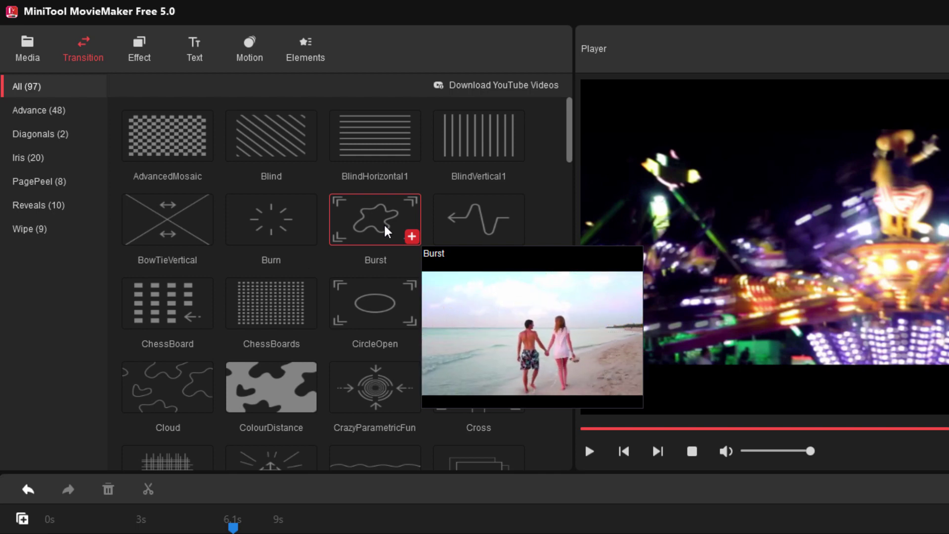
mouse_move(484, 214)
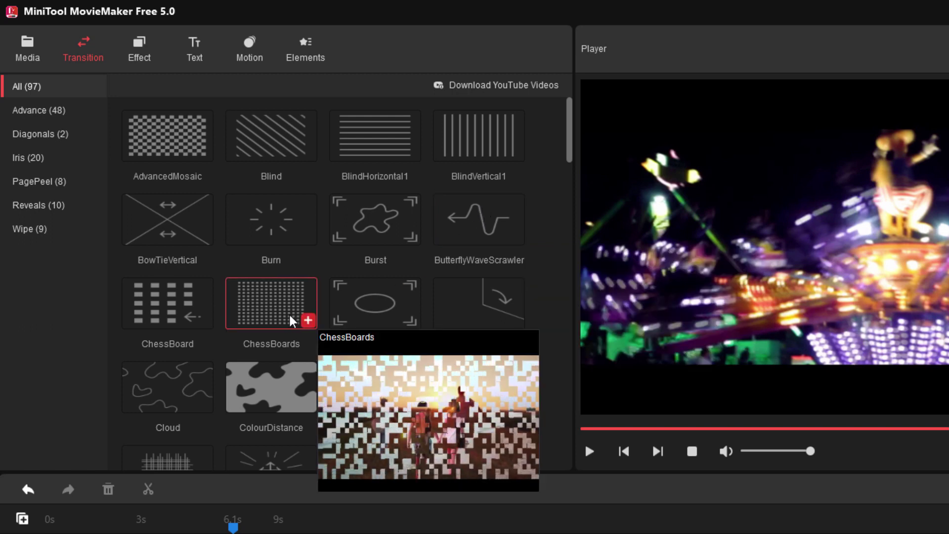
mouse_move(491, 379)
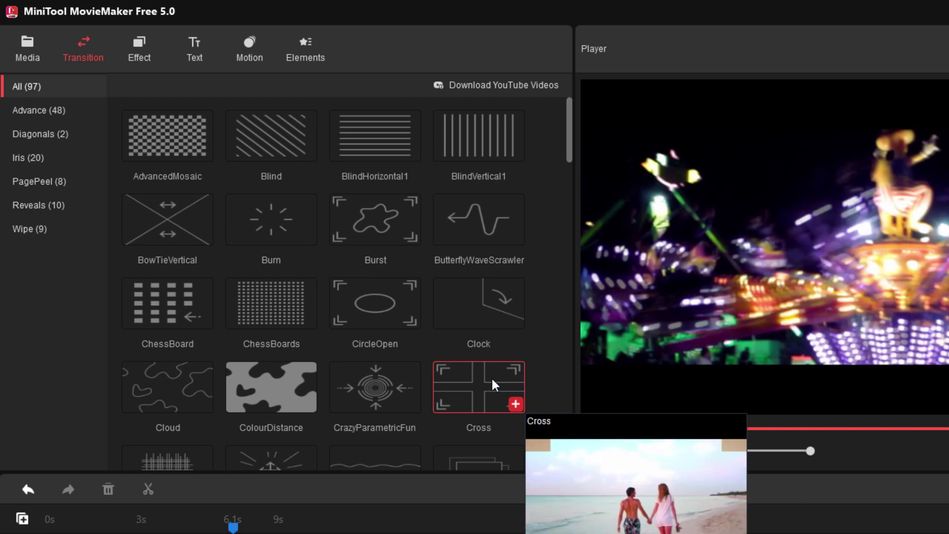
mouse_move(173, 228)
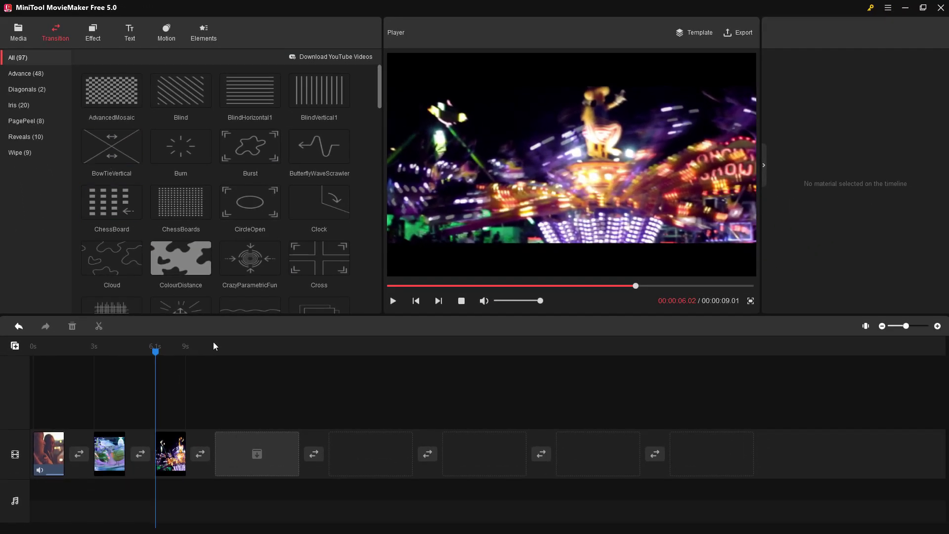
click(52, 455)
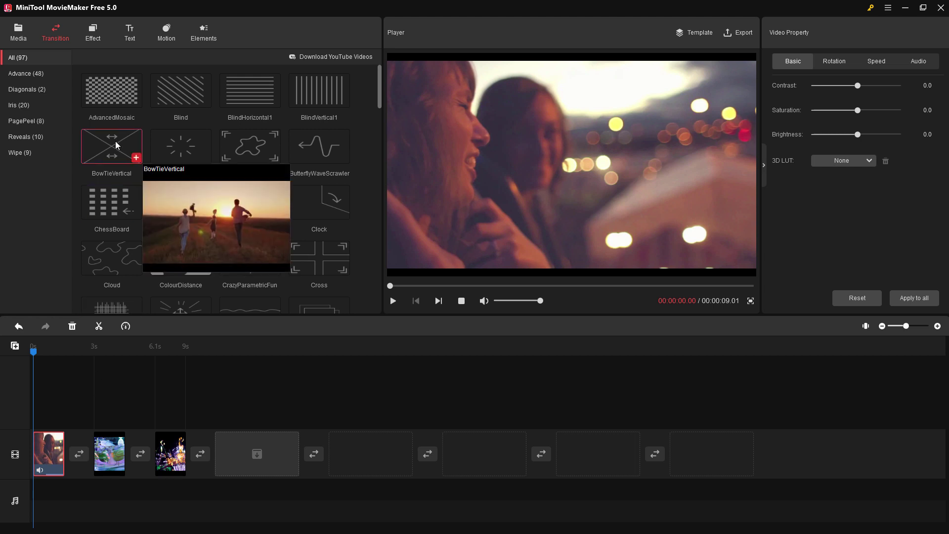
click(136, 157)
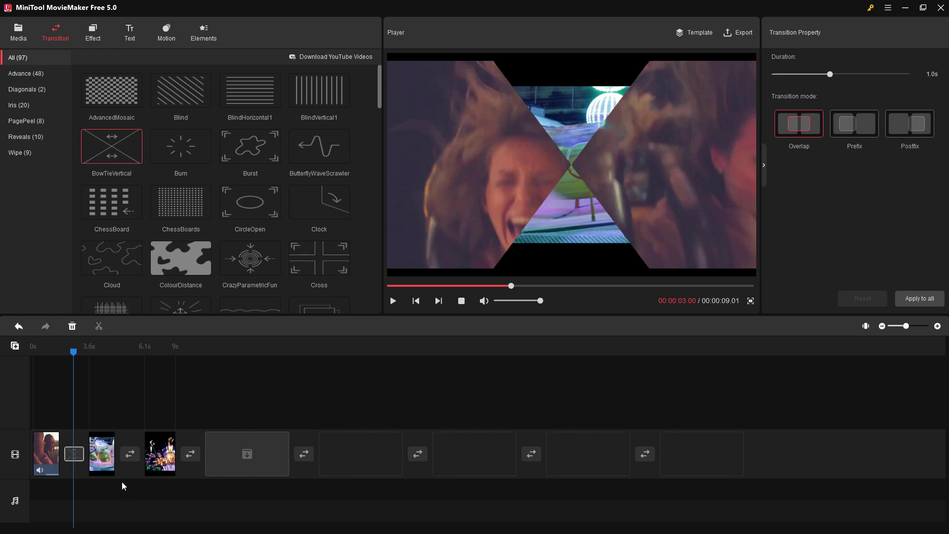
Add the DirectionalWipe transition between the second and third clips
click(106, 462)
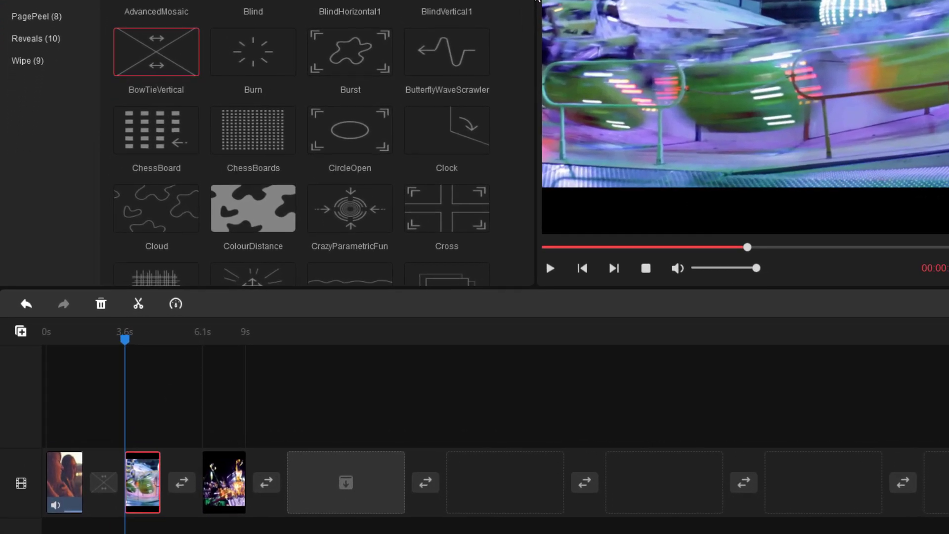
scroll(346, 198, down, 6)
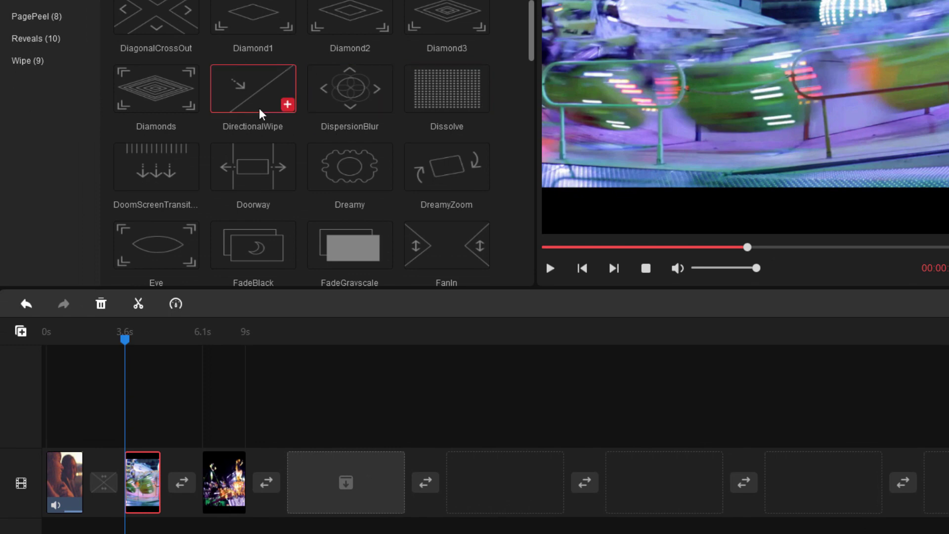
click(288, 105)
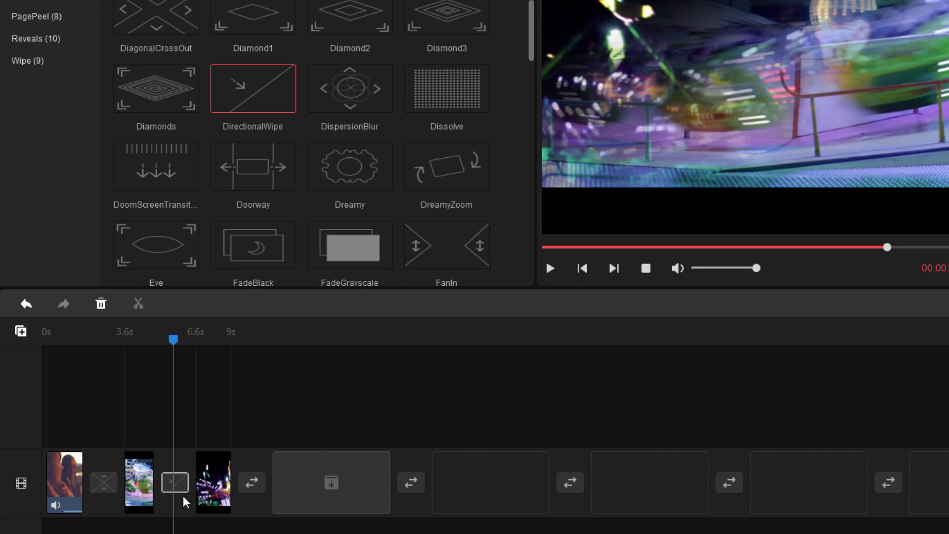
Play the sequence from the first clip to check the transitions
click(205, 487)
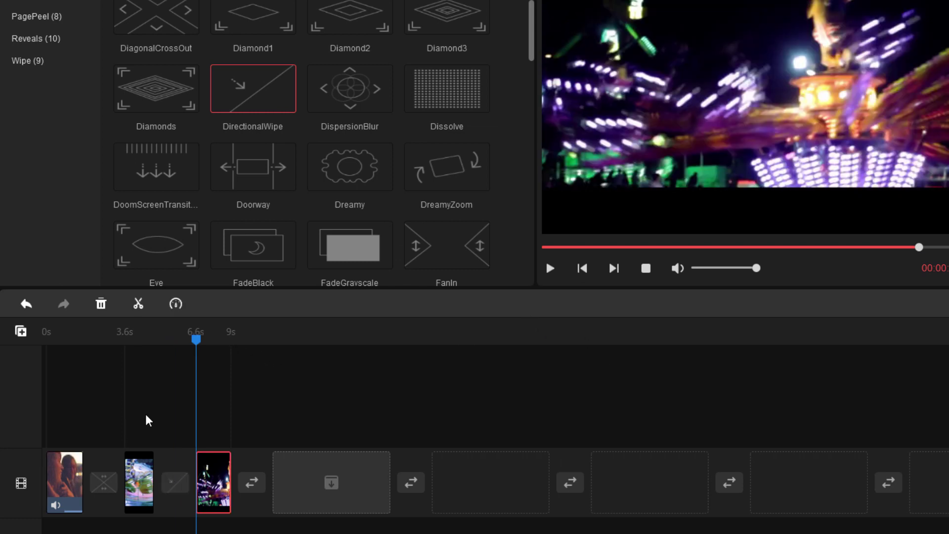
click(64, 477)
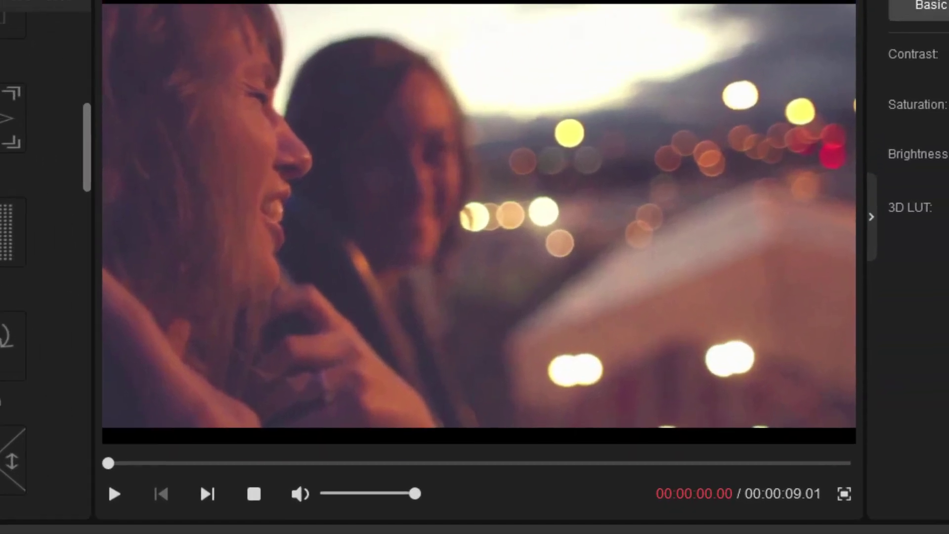
click(107, 497)
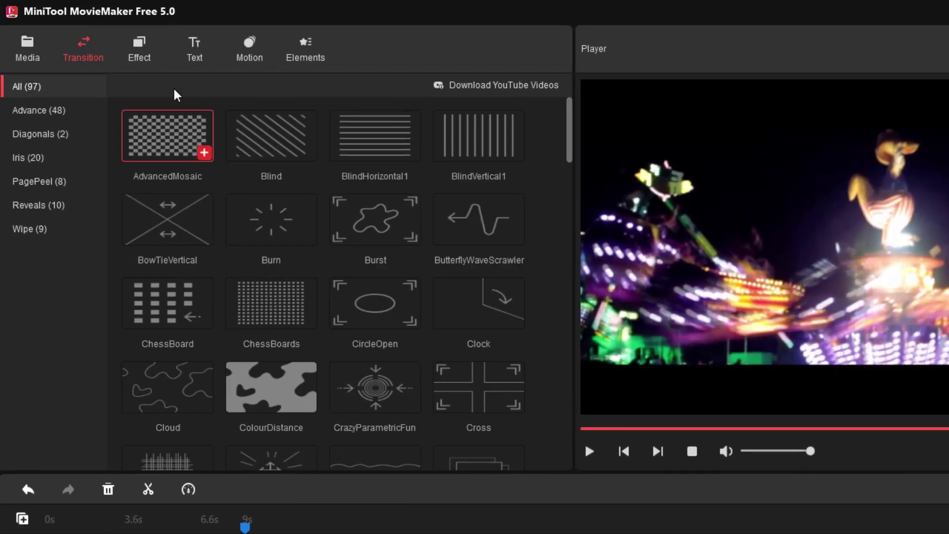
Apply the Cool effect to the first clip
click(145, 54)
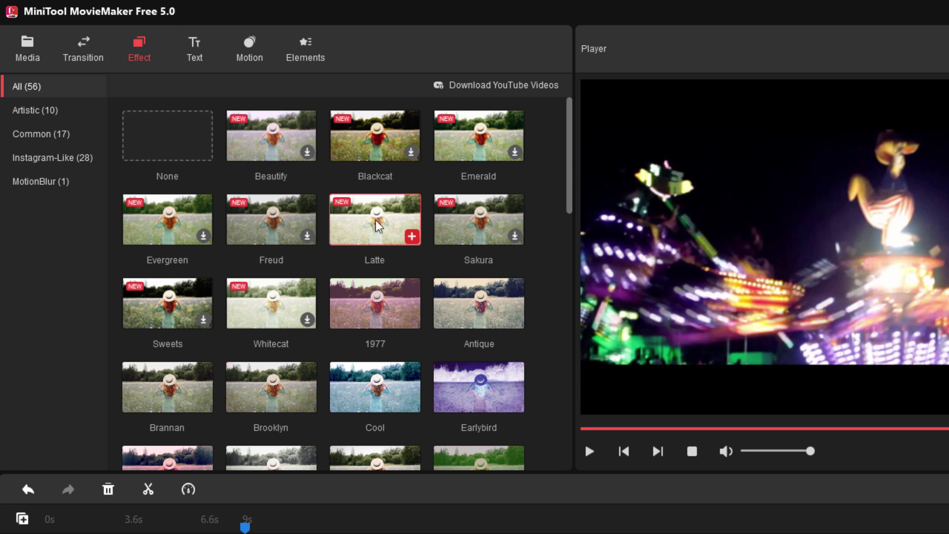
mouse_move(377, 227)
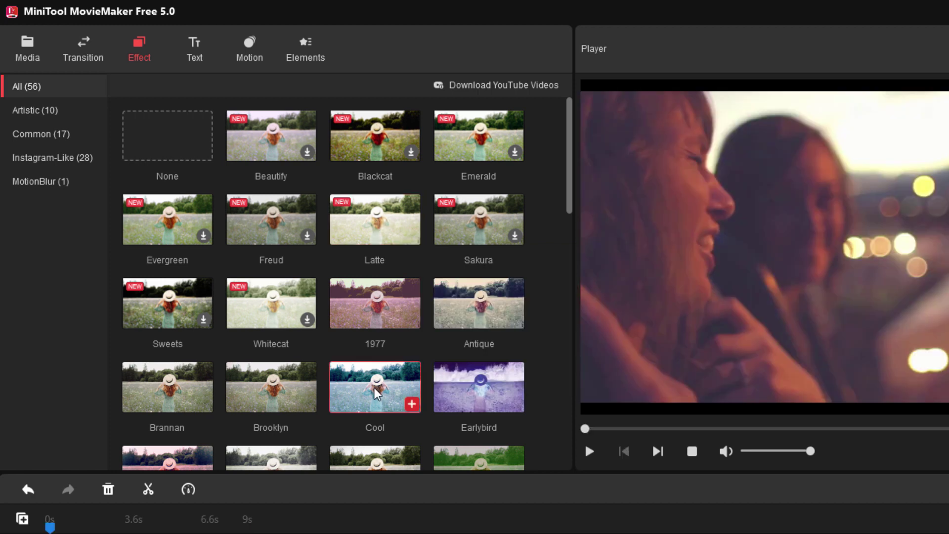
click(411, 405)
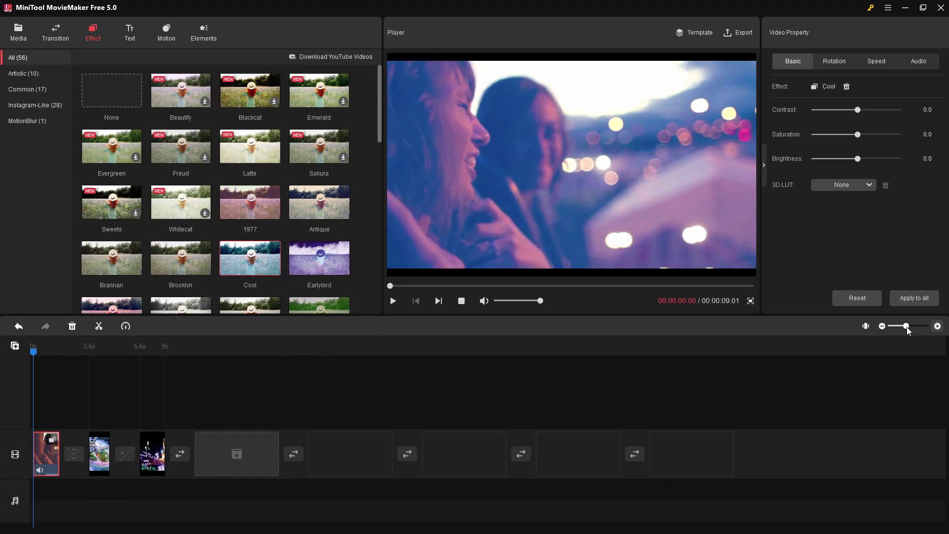
Magnify the timeline and fit its scale to the project's clips
click(937, 326)
click(866, 327)
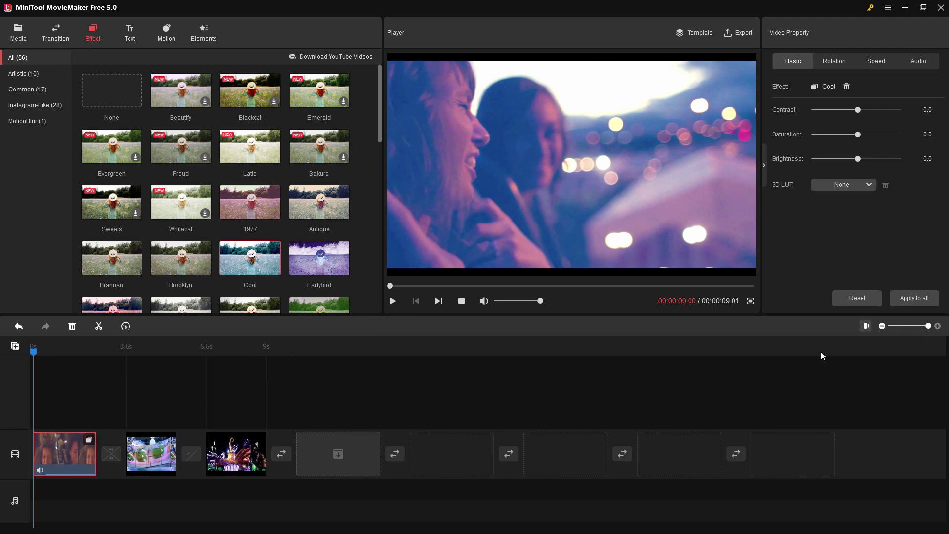
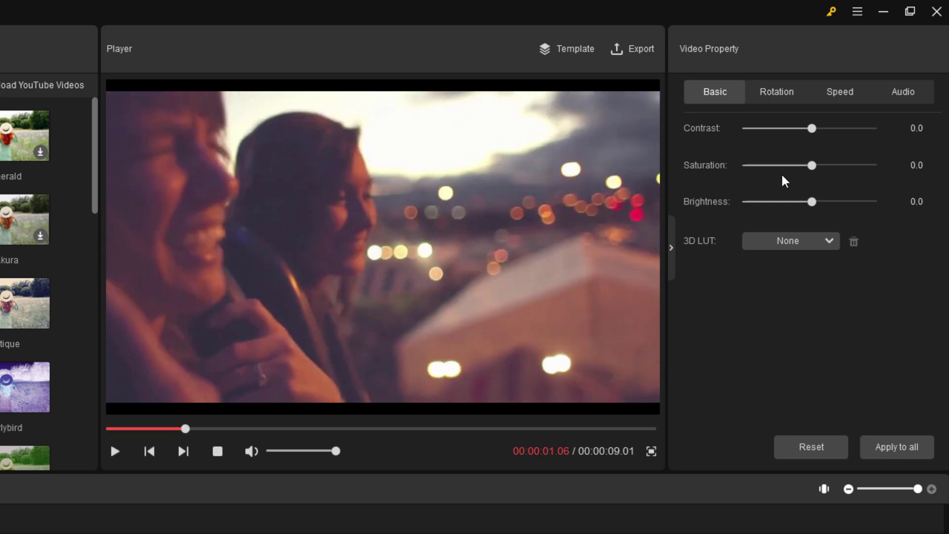
Set the first clip's contrast to 100.0, brightness to about -19.4 and saturation to about 21.7
drag(813, 129, 885, 135)
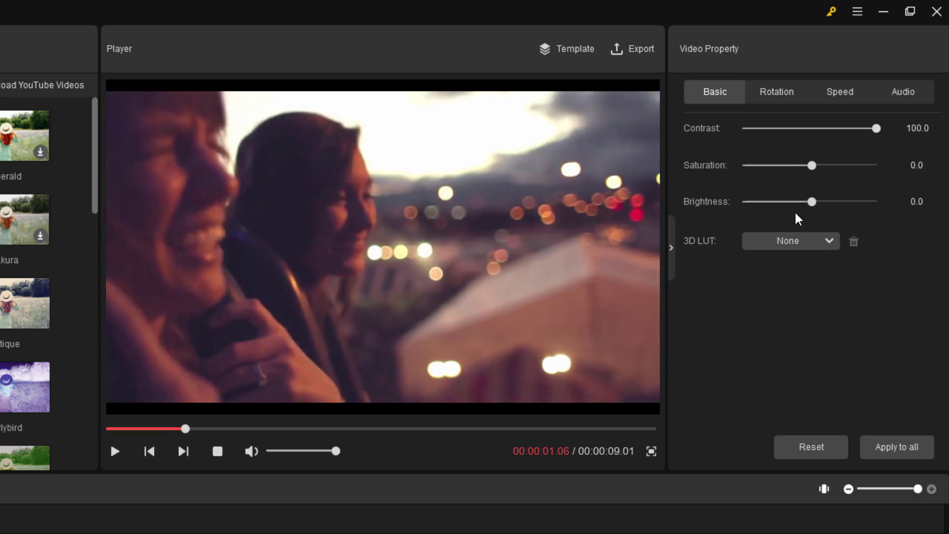
drag(809, 203, 796, 202)
drag(811, 166, 825, 166)
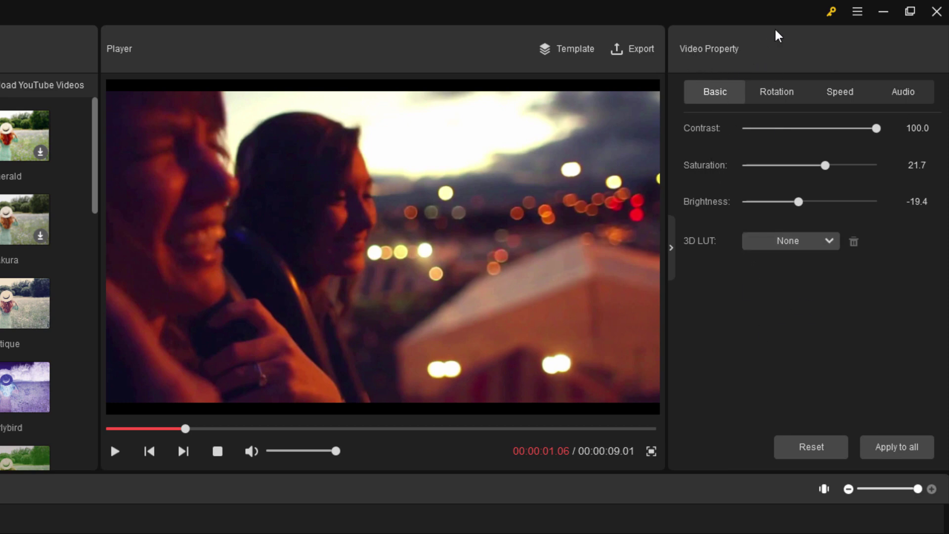
Try the horizontal and vertical flips on the first clip and restore its original orientation
click(788, 93)
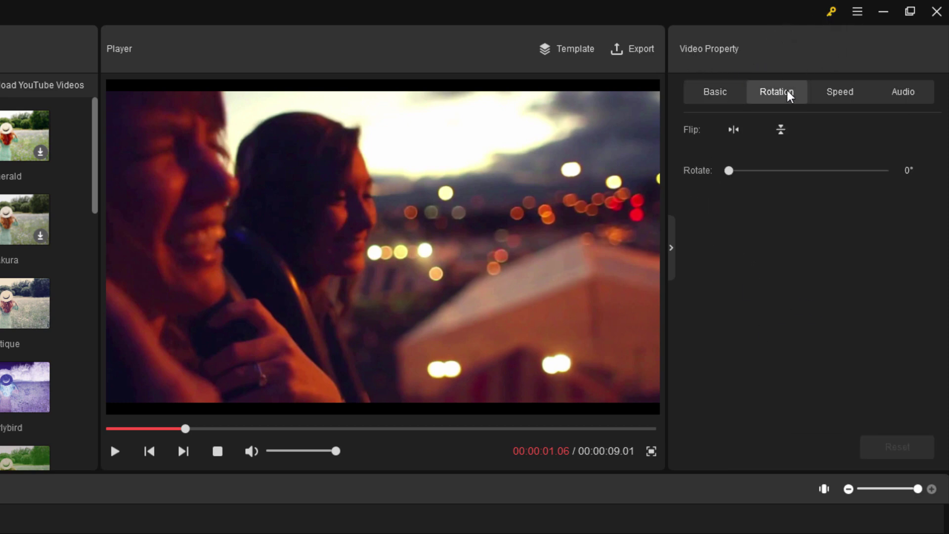
click(733, 131)
click(733, 131)
click(781, 130)
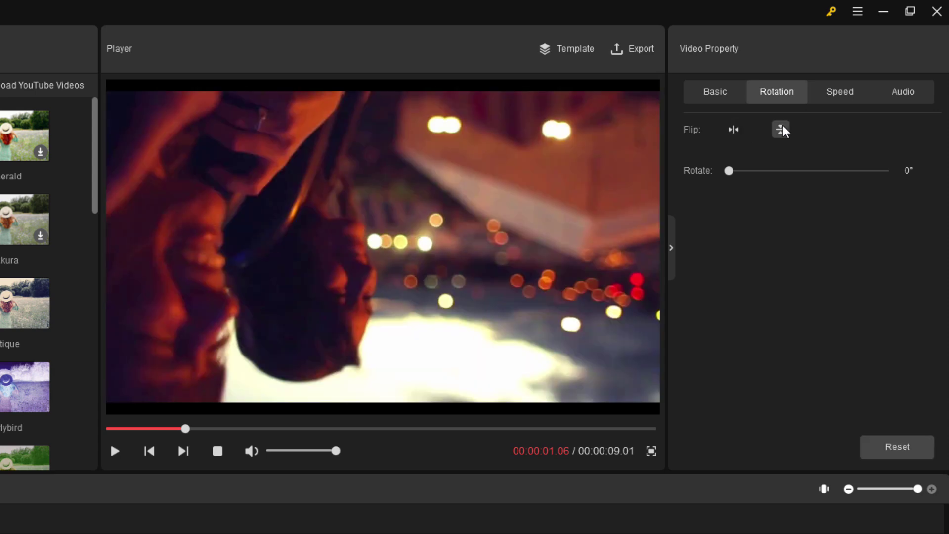
click(782, 129)
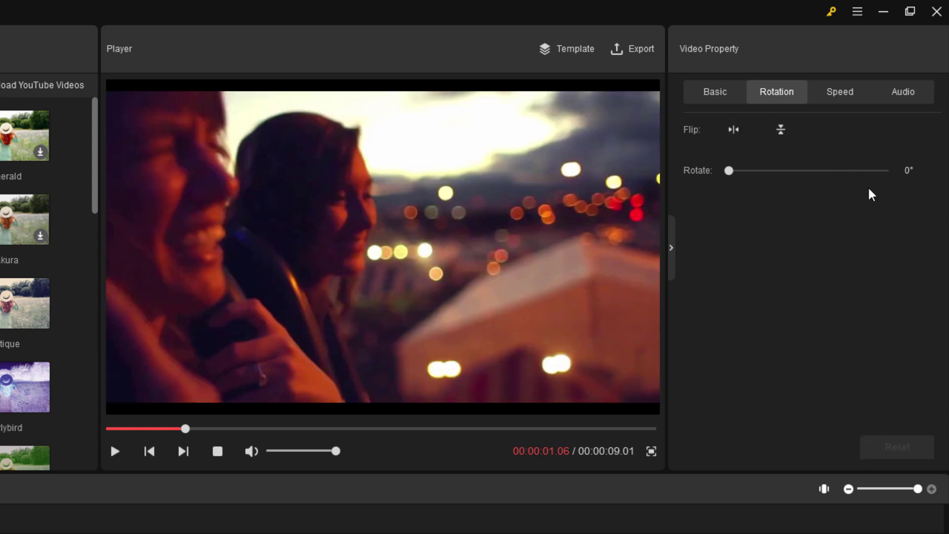
Mute the first clip's audio
click(841, 99)
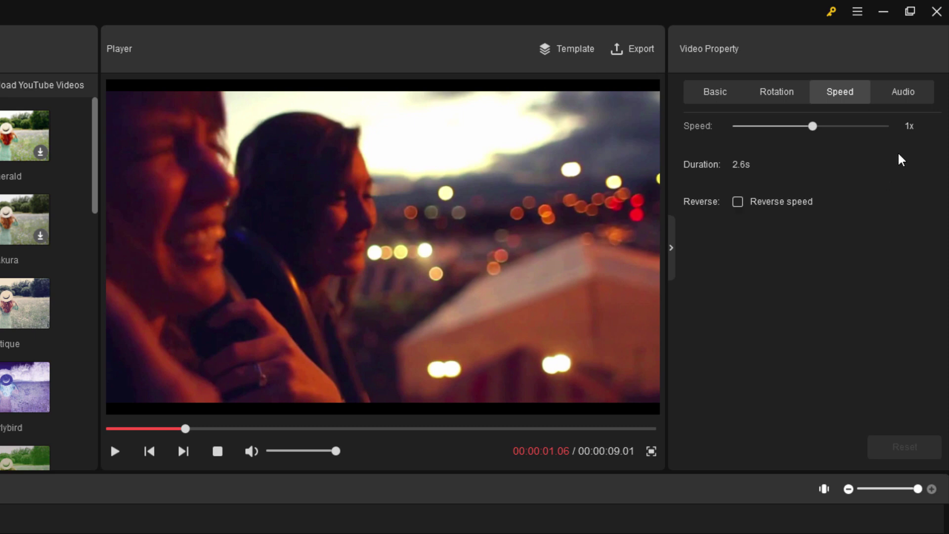
click(903, 102)
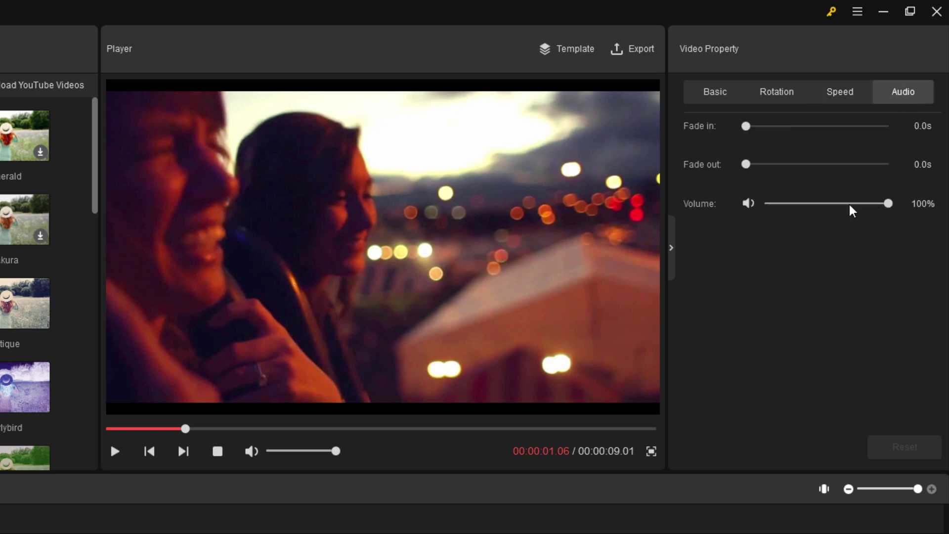
click(747, 203)
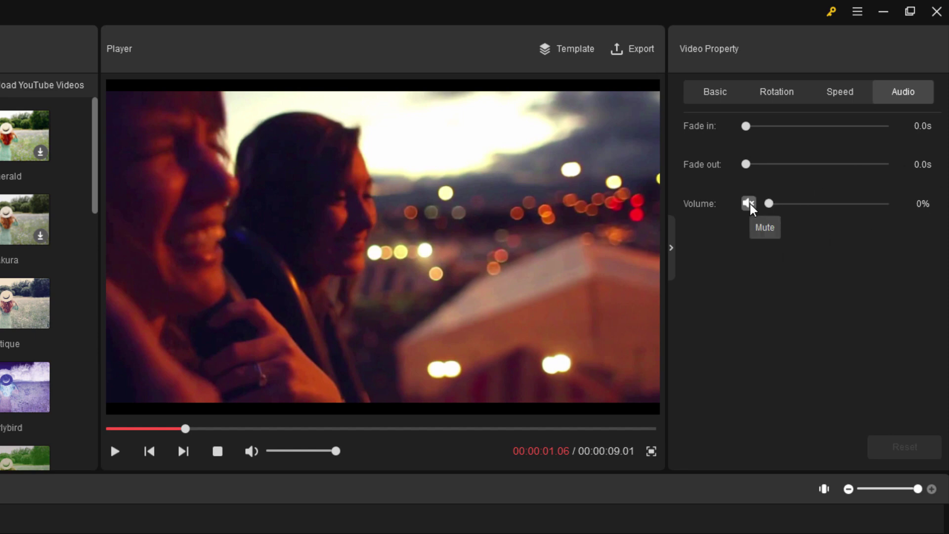
click(748, 204)
click(748, 203)
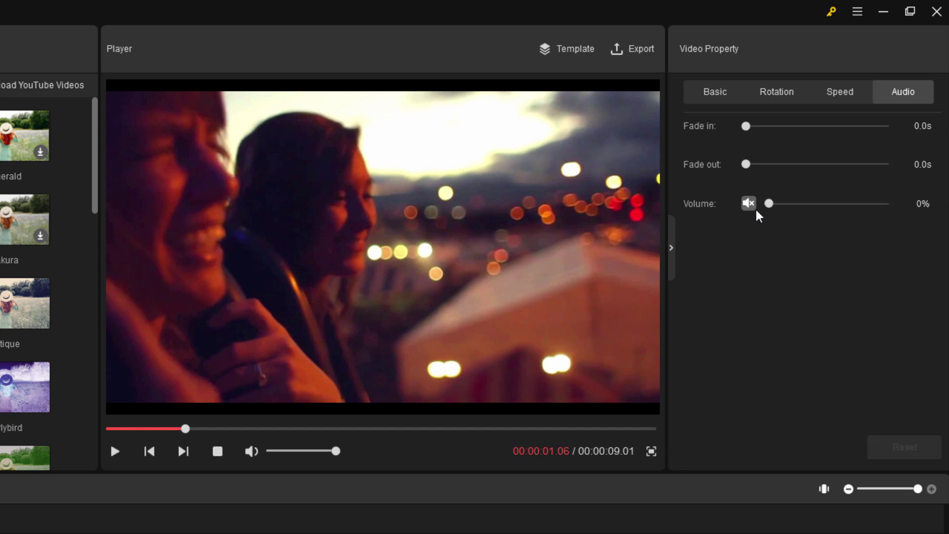
click(749, 204)
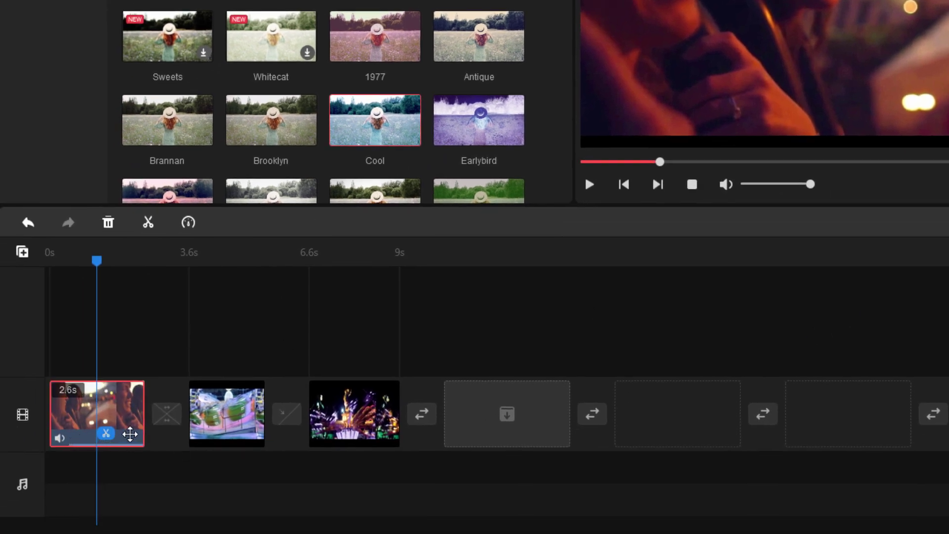
click(59, 439)
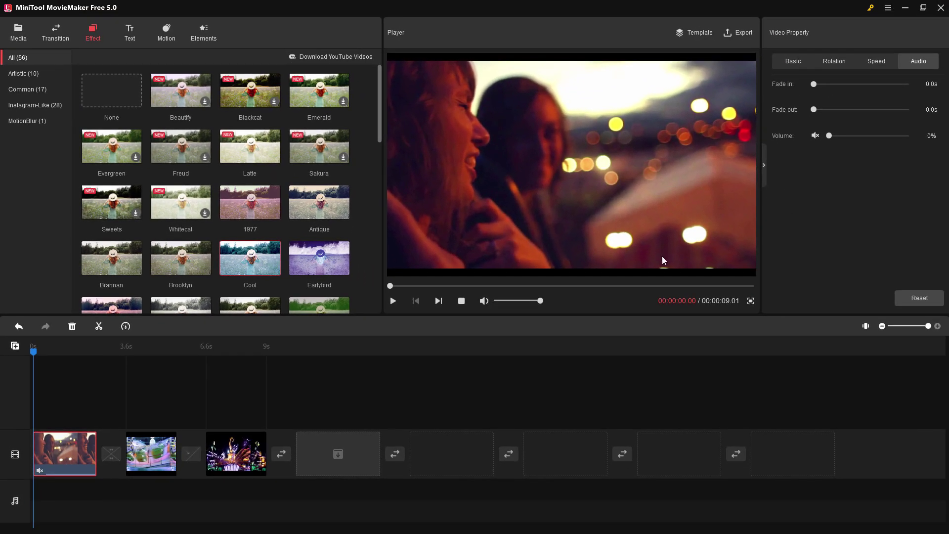
Add the Caption9 text template over the second clip
click(151, 452)
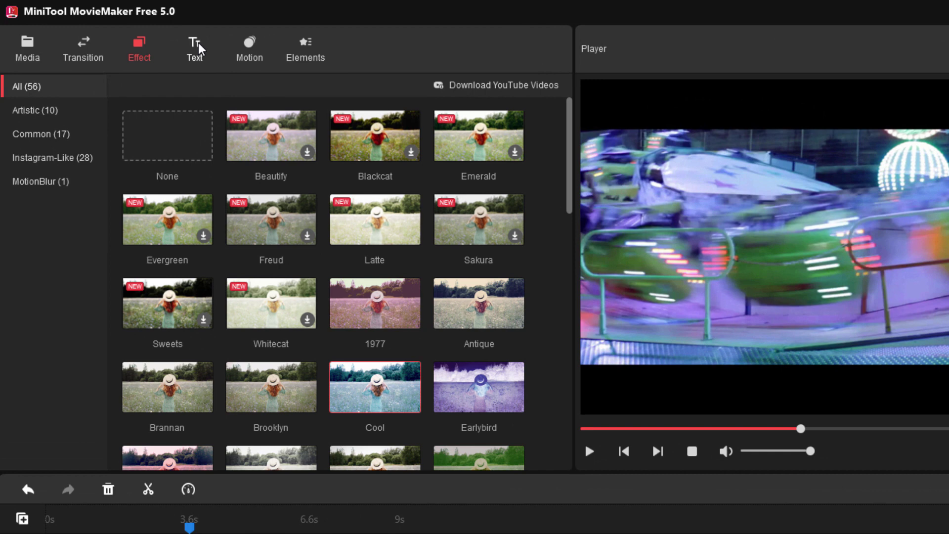
click(195, 48)
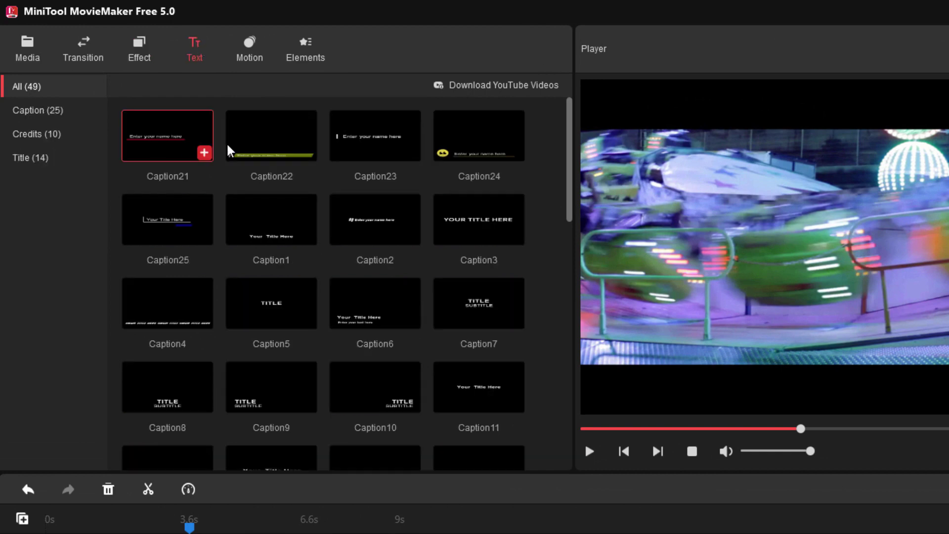
mouse_move(297, 141)
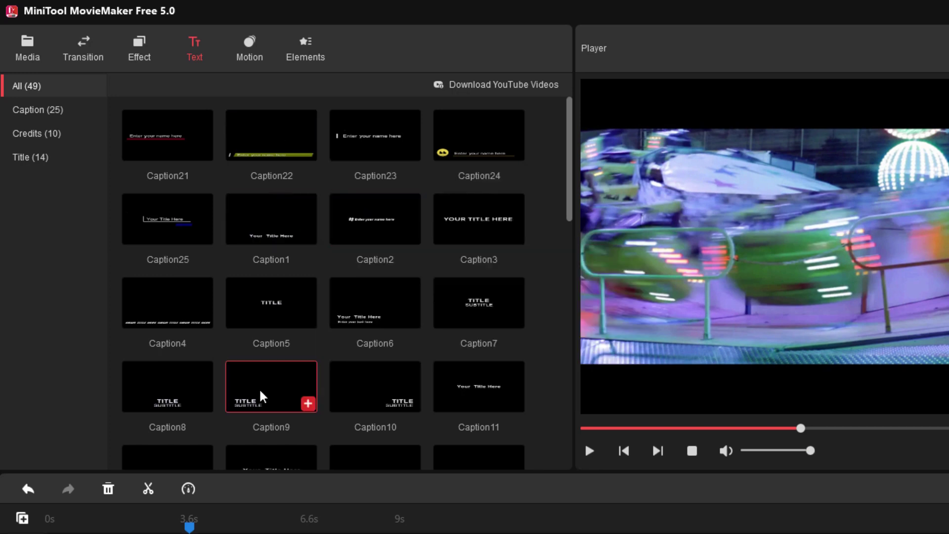
mouse_move(260, 396)
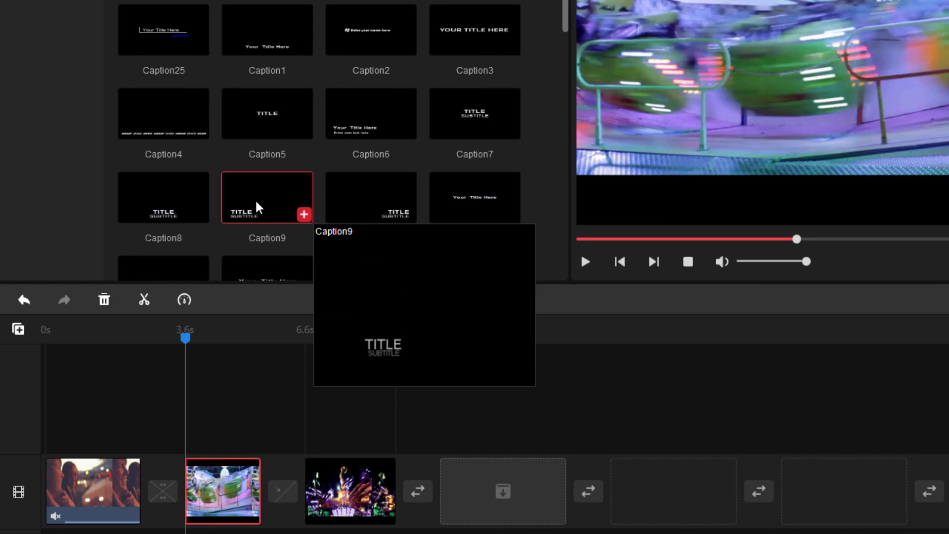
click(304, 214)
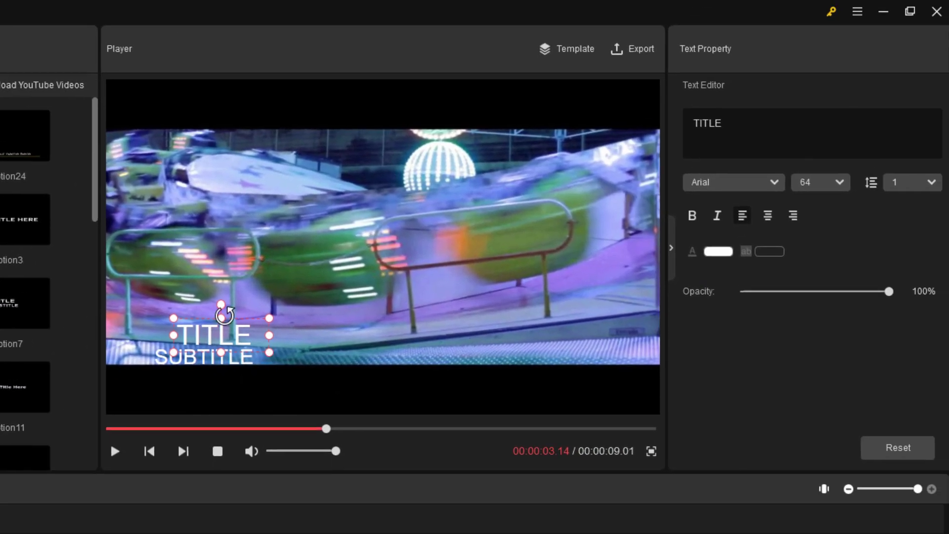
Move the caption's title slightly up and its subtitle down onto the black band below the picture
drag(213, 329, 207, 312)
click(199, 354)
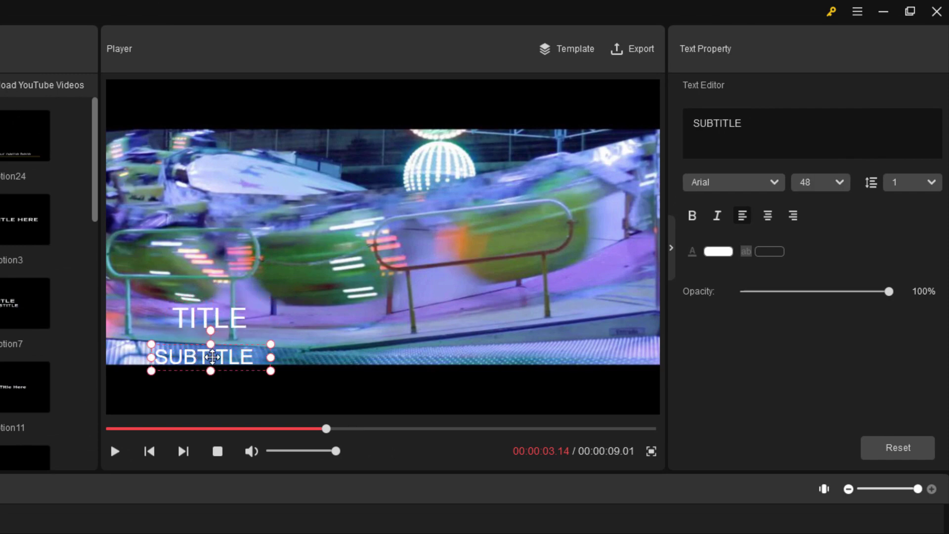
drag(199, 355, 190, 381)
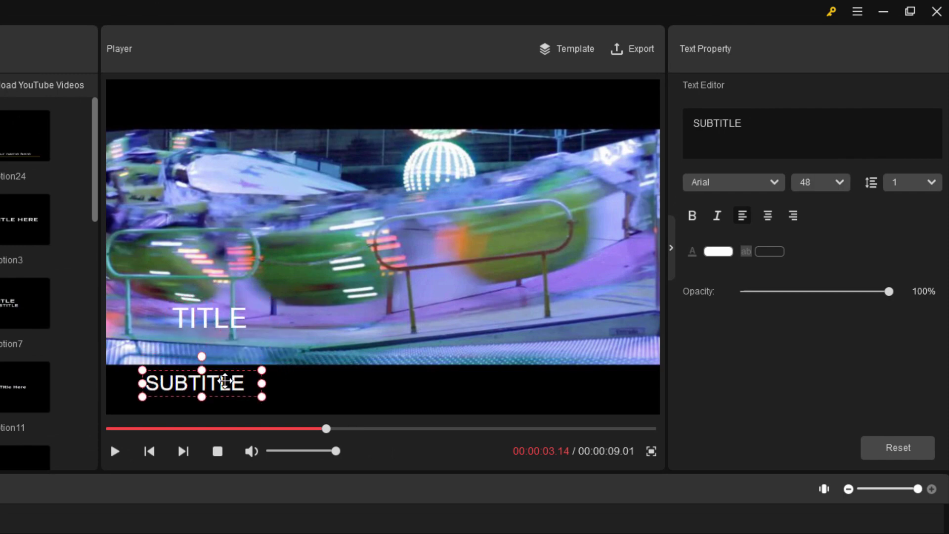
Delete the caption's entire subtitle text
key(shift+Left)
key(shift+Left)
key(shift+Left)
key(shift+Left)
key(shift+Left)
key(shift+Left)
key(shift+Left)
key(shift+Left)
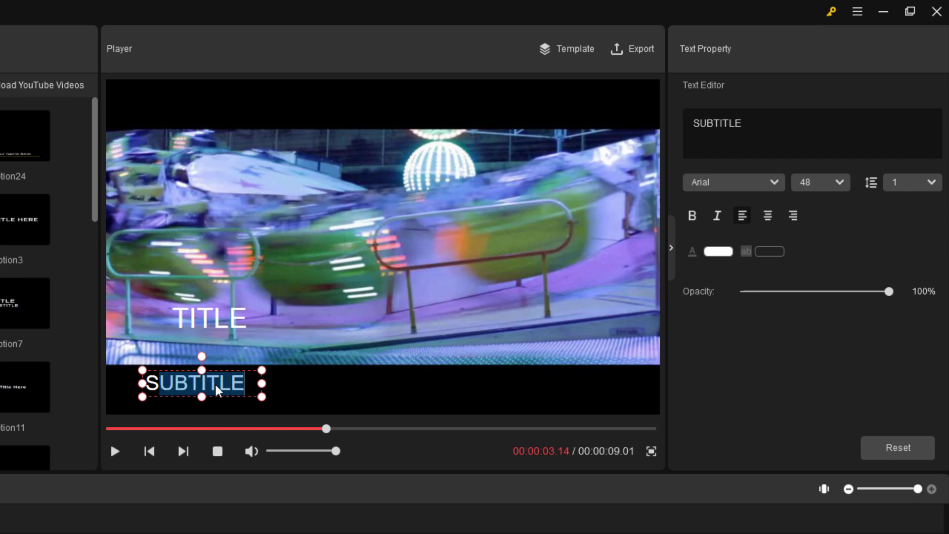
key(BackSpace)
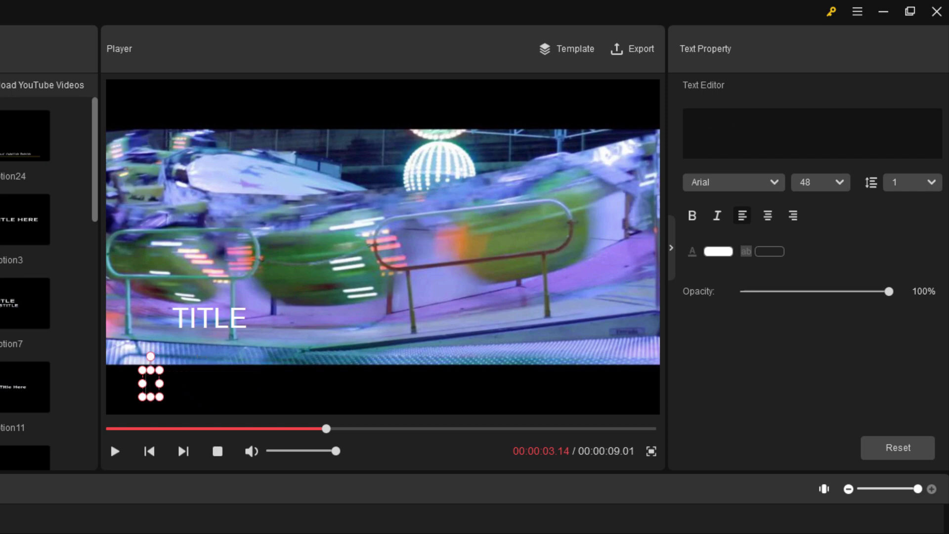
Replace the title text with "Caterpillar" and nudge it slightly left in the lower-left part of the picture
click(197, 311)
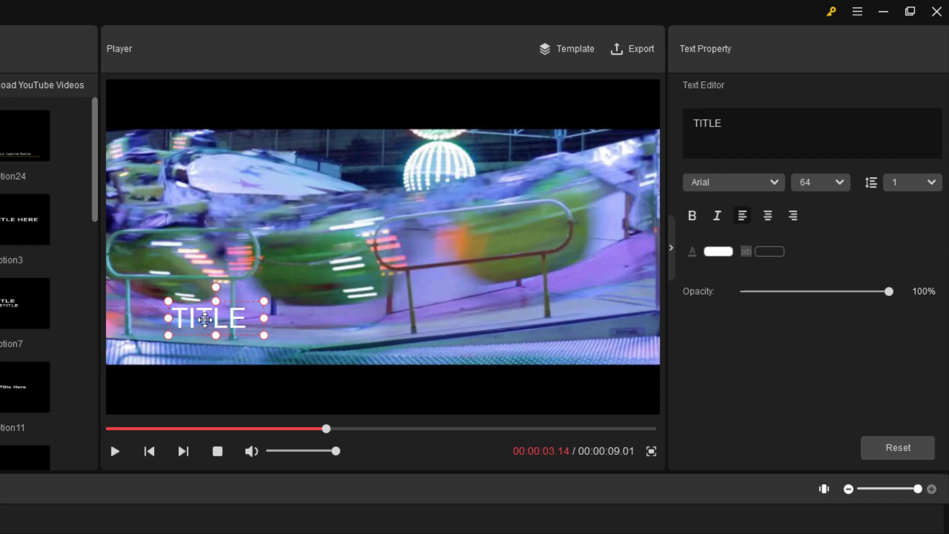
drag(209, 315, 207, 319)
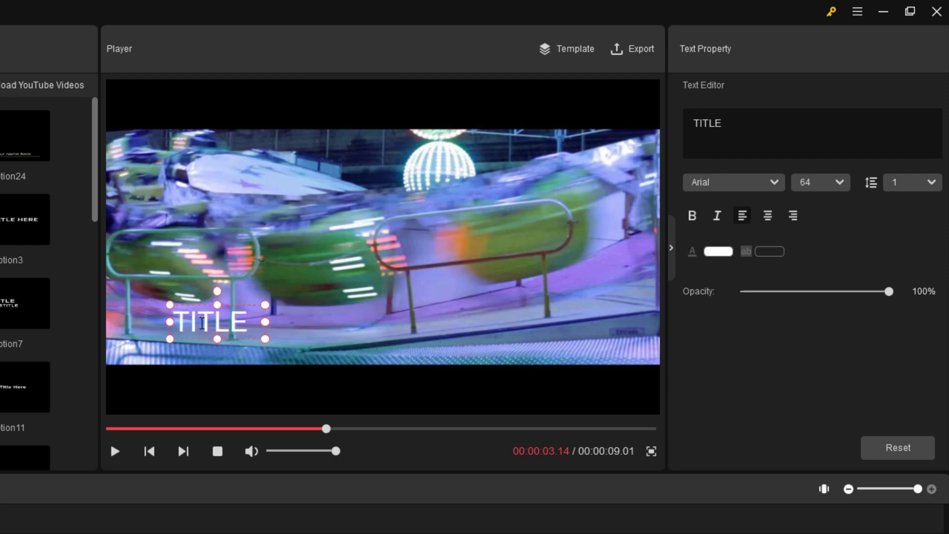
double_click(218, 324)
text(Caterpillar)
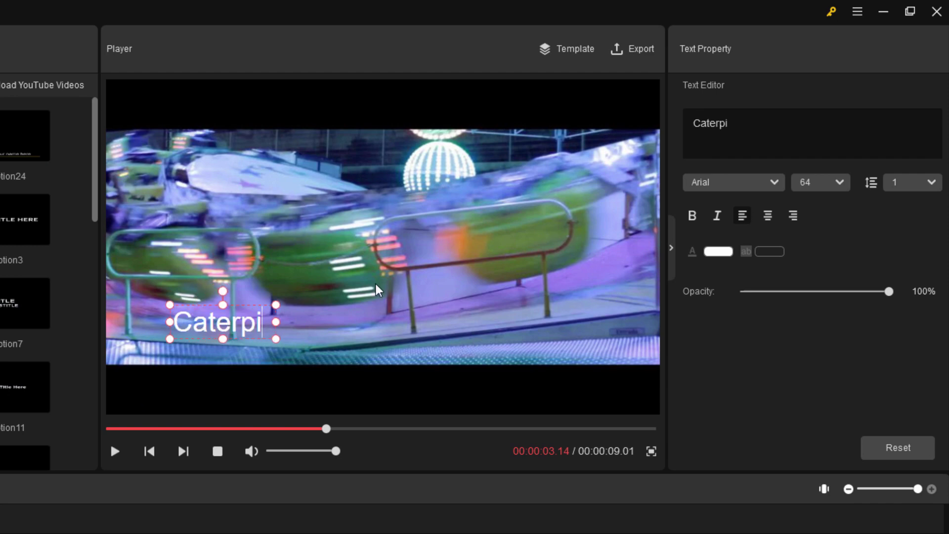
click(262, 322)
click(208, 322)
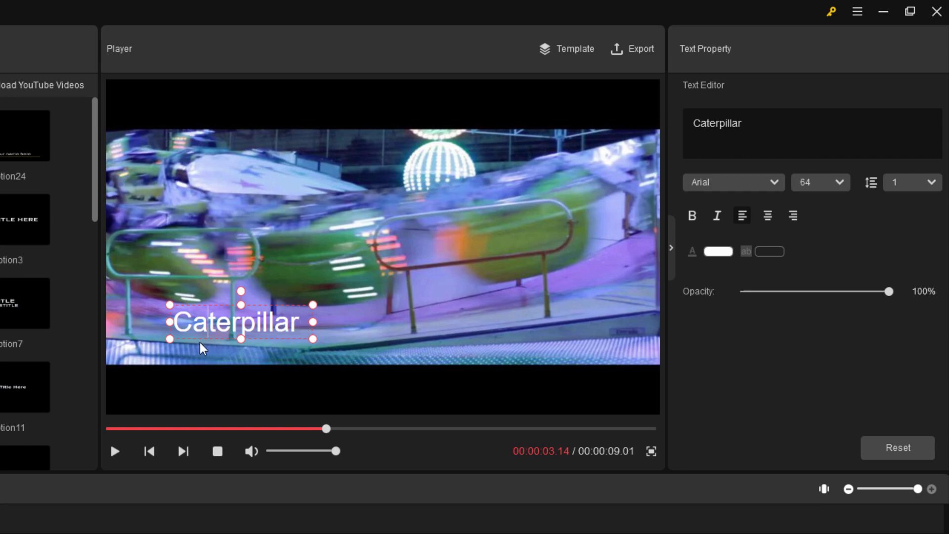
mouse_move(196, 334)
mouse_down()
mouse_move(208, 341)
mouse_move(204, 313)
mouse_move(184, 336)
mouse_up()
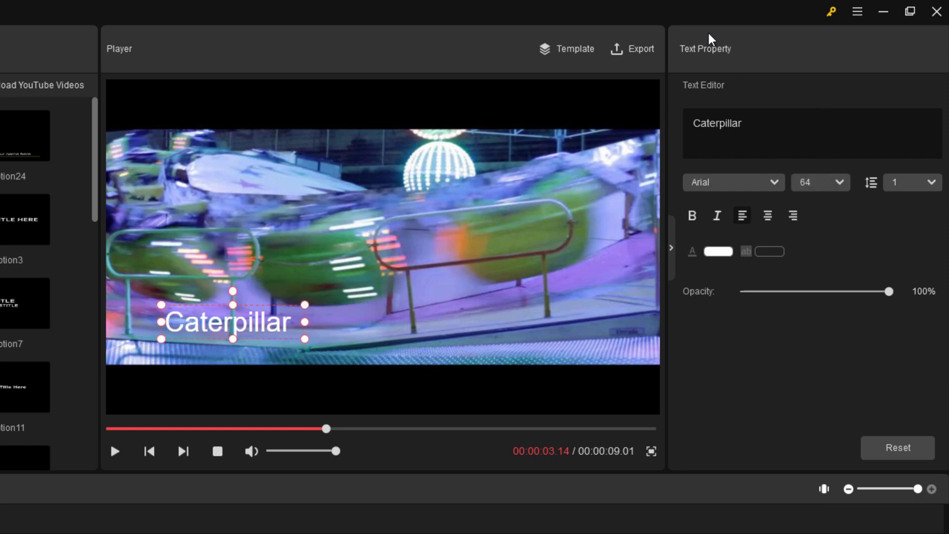
Make the Caterpillar title bold, leaving its font as Arial
double_click(743, 125)
click(767, 125)
double_click(757, 125)
click(758, 125)
click(723, 185)
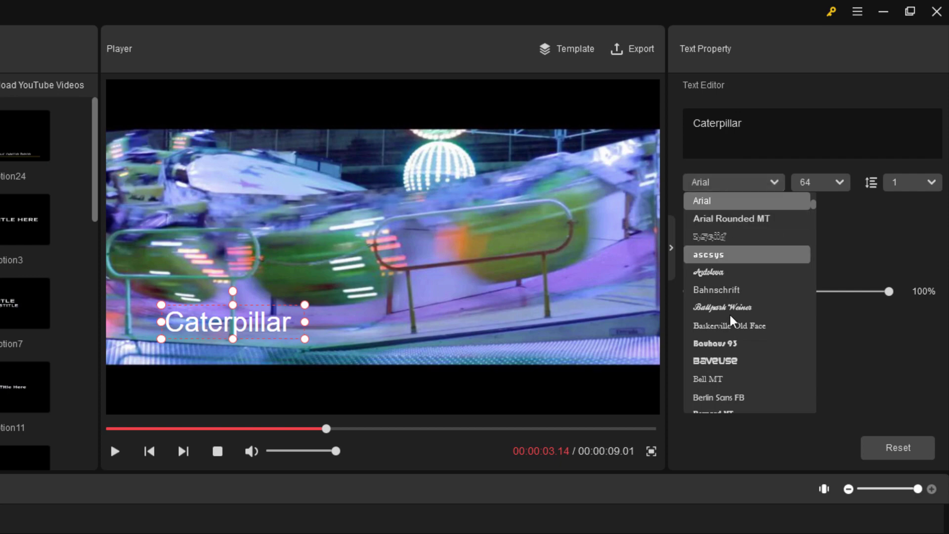
click(715, 192)
click(693, 216)
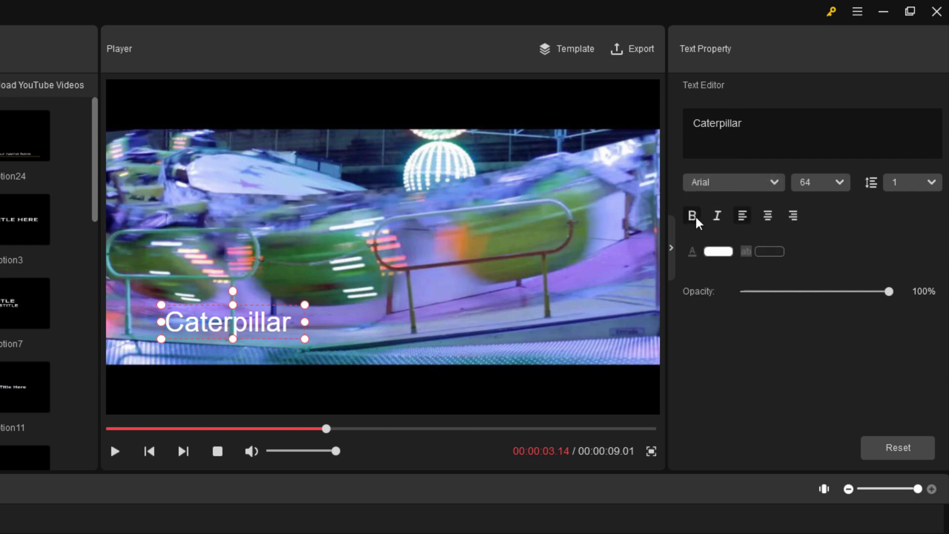
Try green as the Caterpillar title's text colour and restore it to white
click(720, 252)
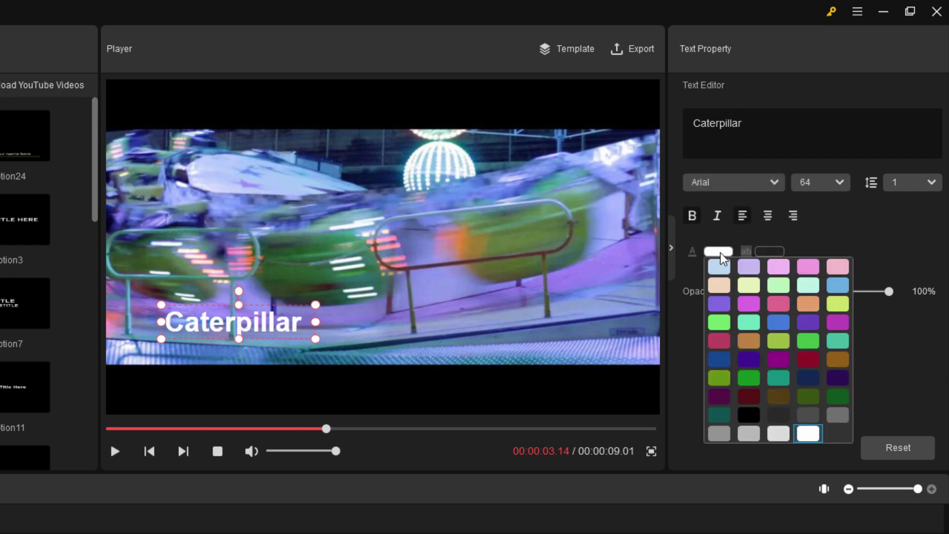
click(750, 378)
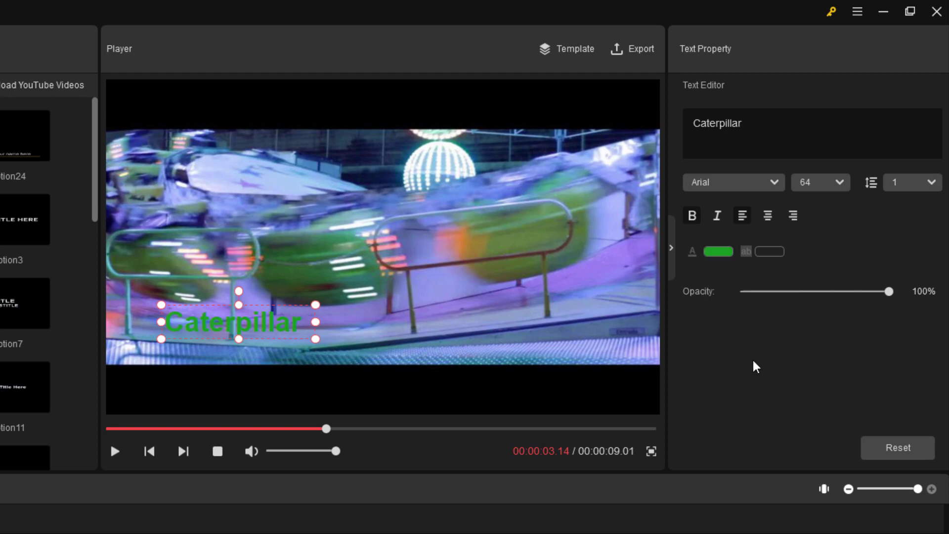
click(718, 251)
click(809, 433)
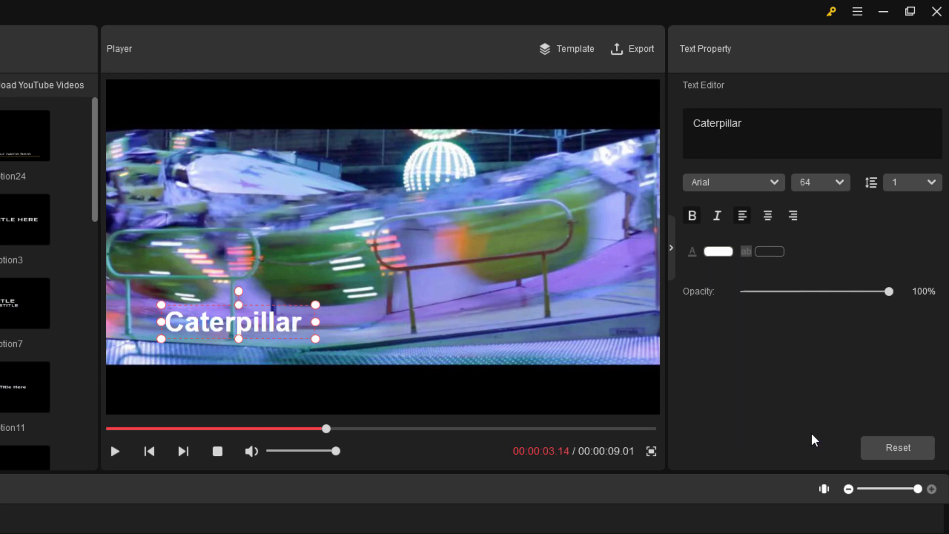
Give the Caterpillar title a dark purple background colour and move it slightly further left
click(770, 253)
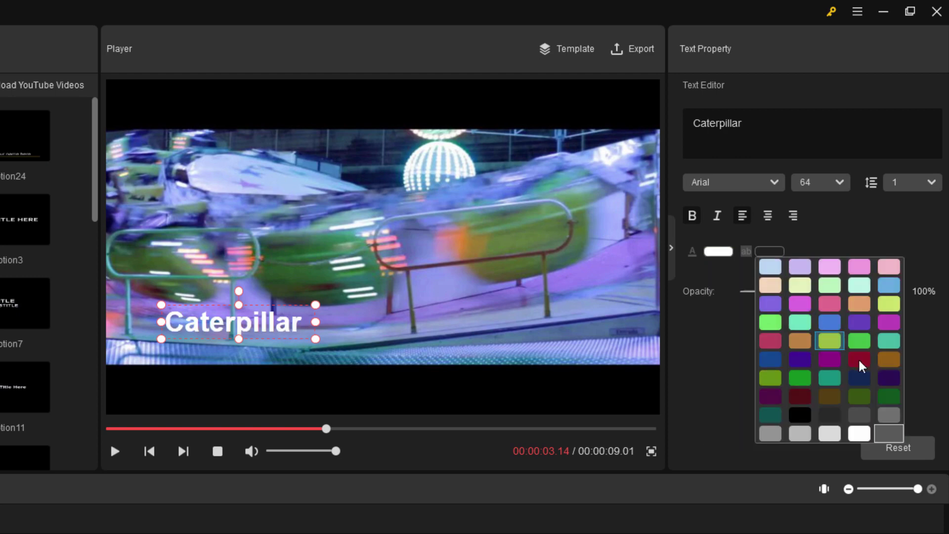
click(888, 377)
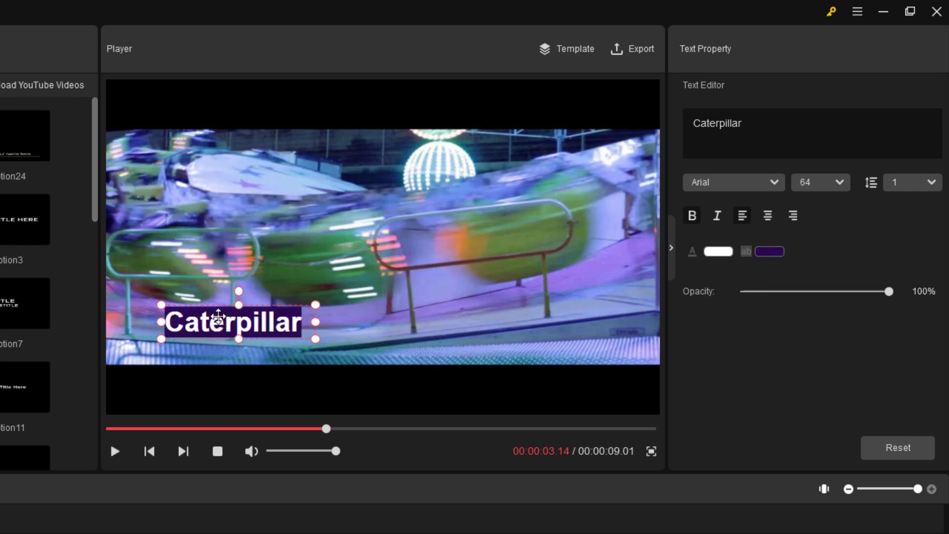
drag(211, 323, 189, 319)
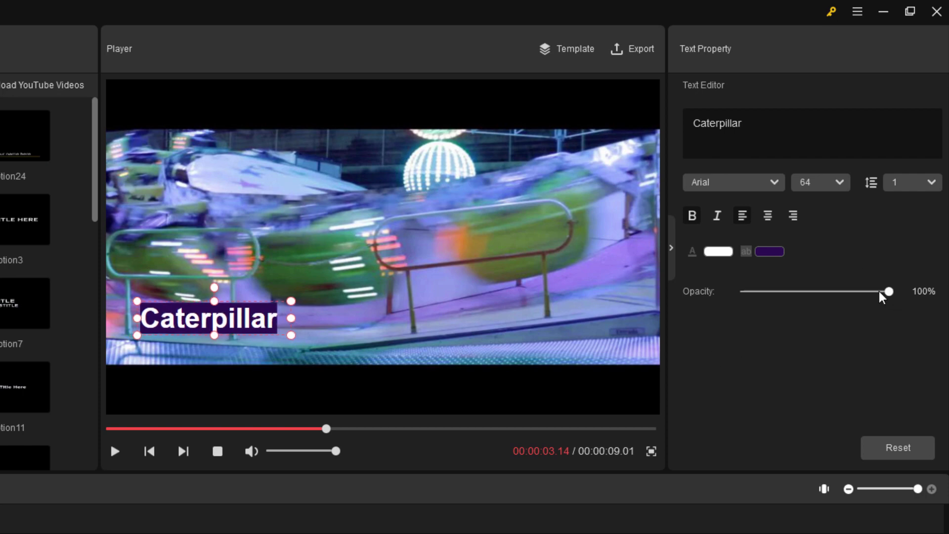
Try lowering the Caterpillar title's opacity to 5% and restore it to 100%
drag(880, 293, 750, 292)
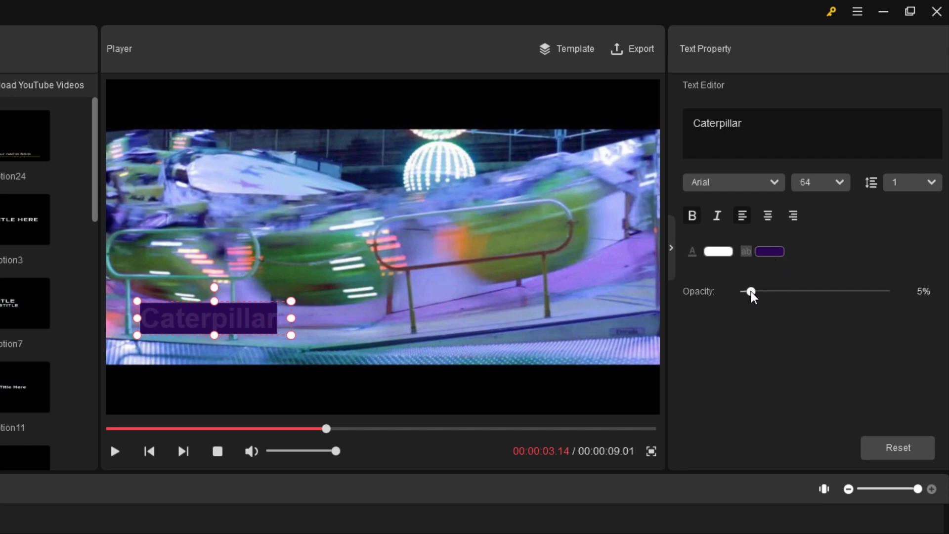
drag(751, 293, 889, 291)
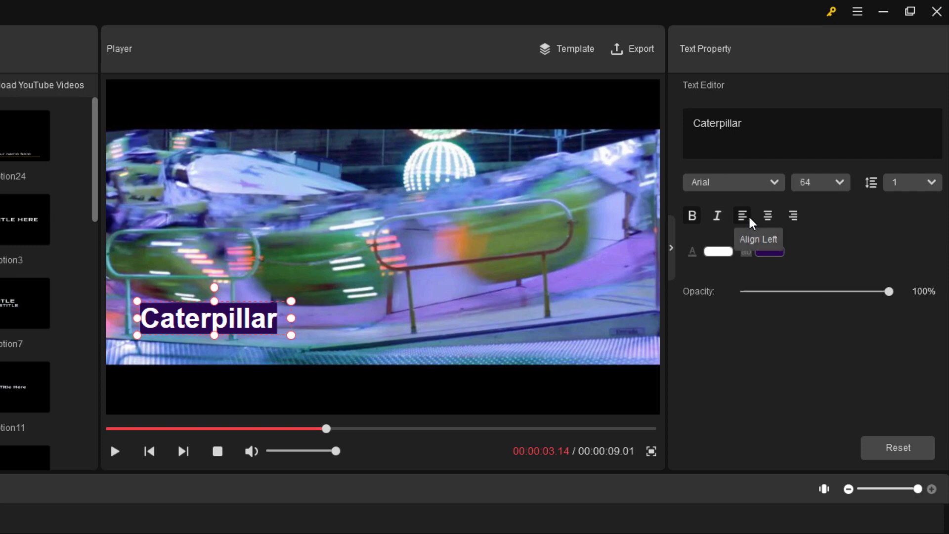
Set the Caterpillar title's font size to 80 and leave its line spacing at 1
click(842, 183)
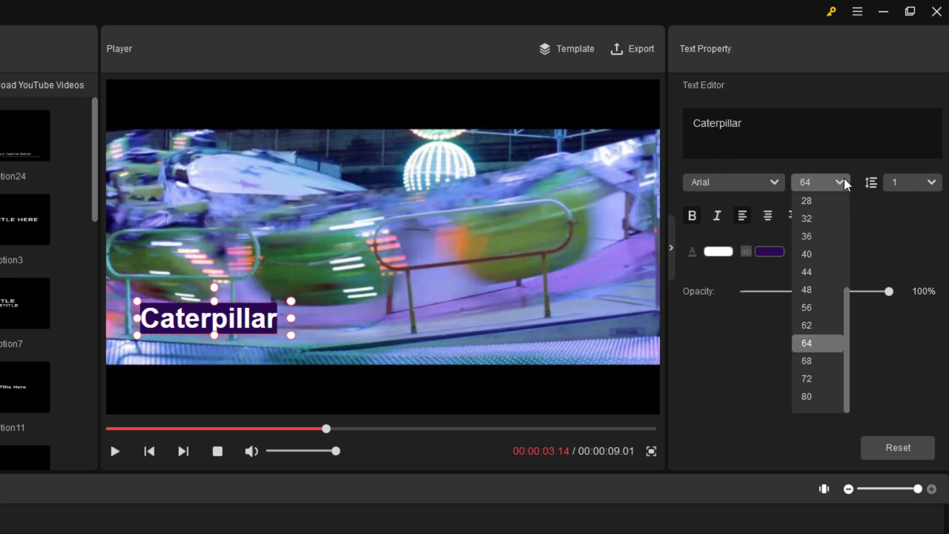
click(830, 396)
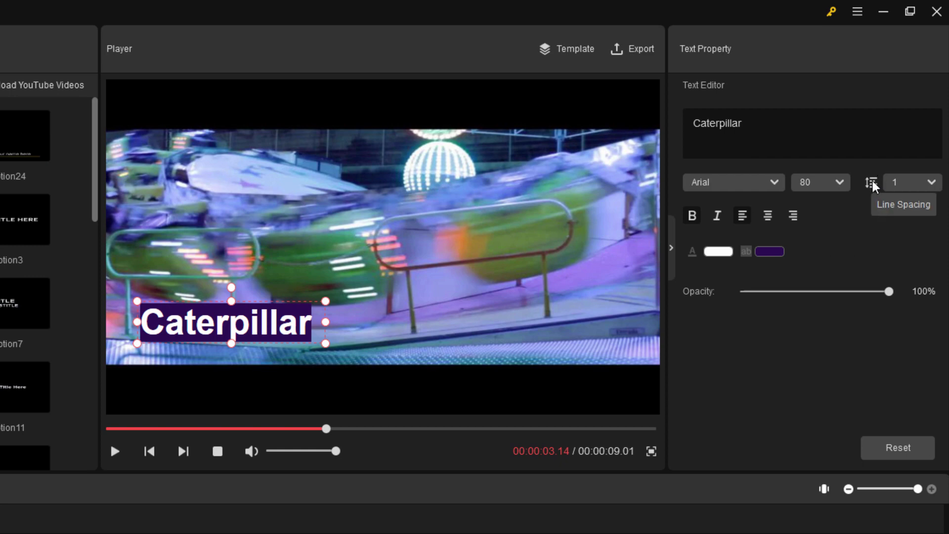
click(930, 184)
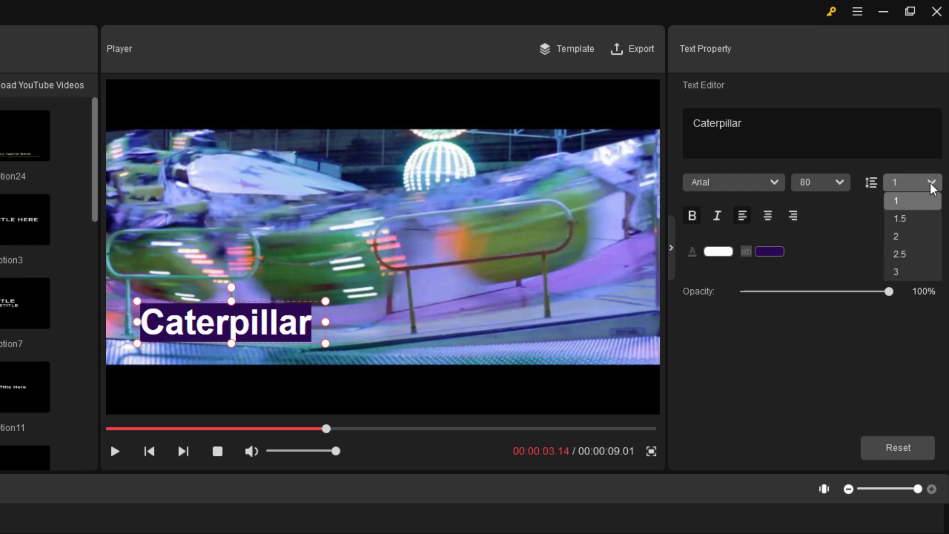
click(784, 362)
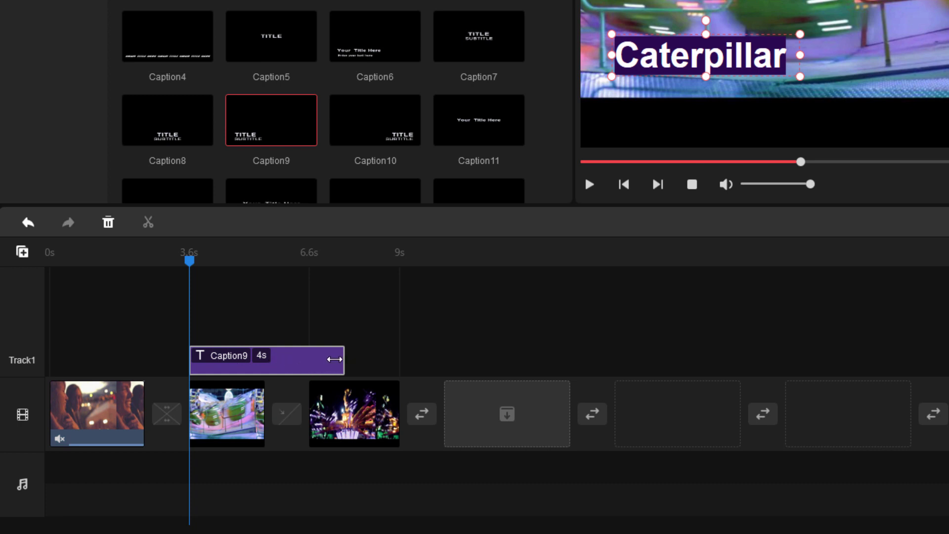
Try stretching the Caterpillar caption to 4.5 seconds so it runs into the third clip, and preview the playback
drag(335, 359, 265, 359)
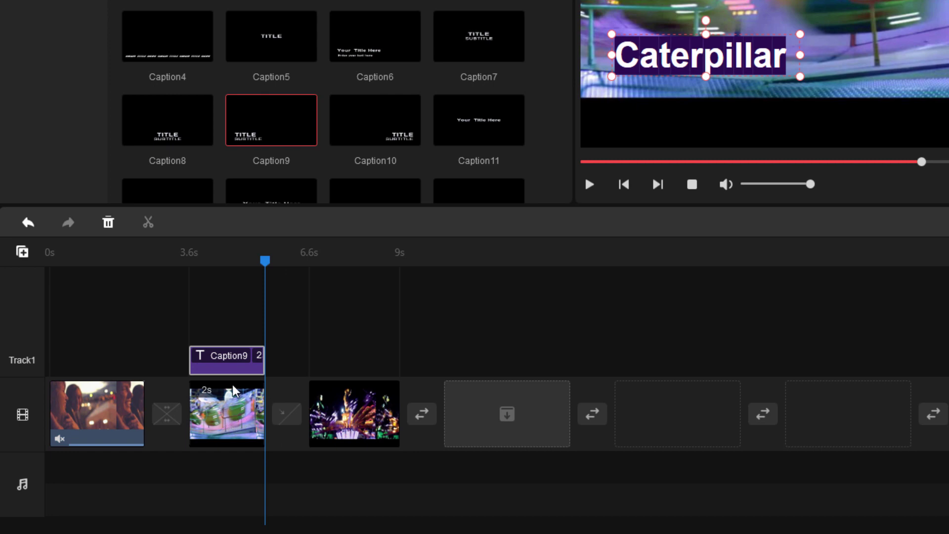
drag(264, 367, 364, 366)
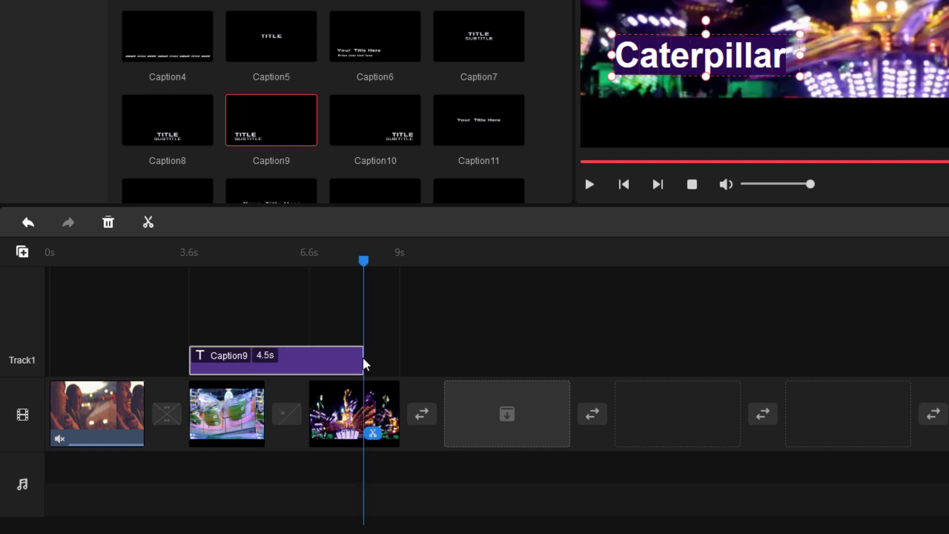
click(260, 266)
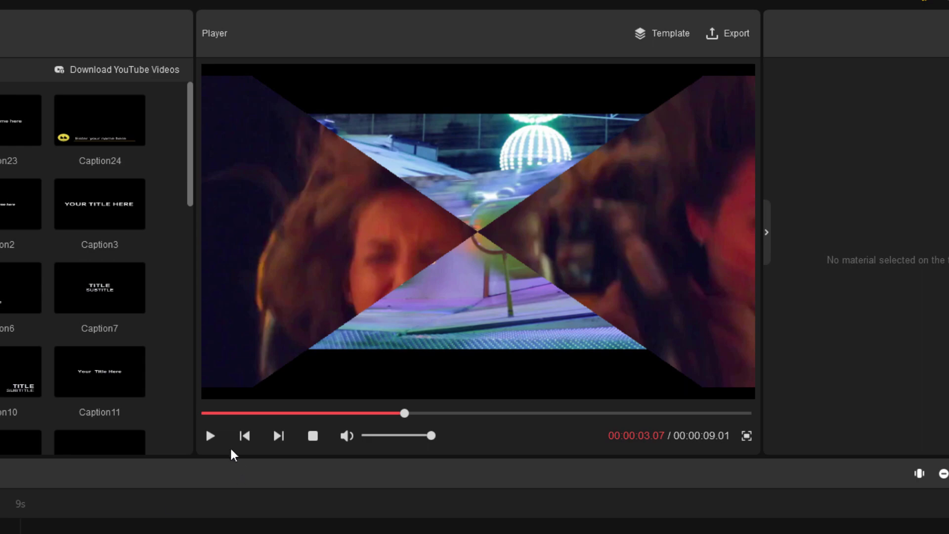
click(208, 434)
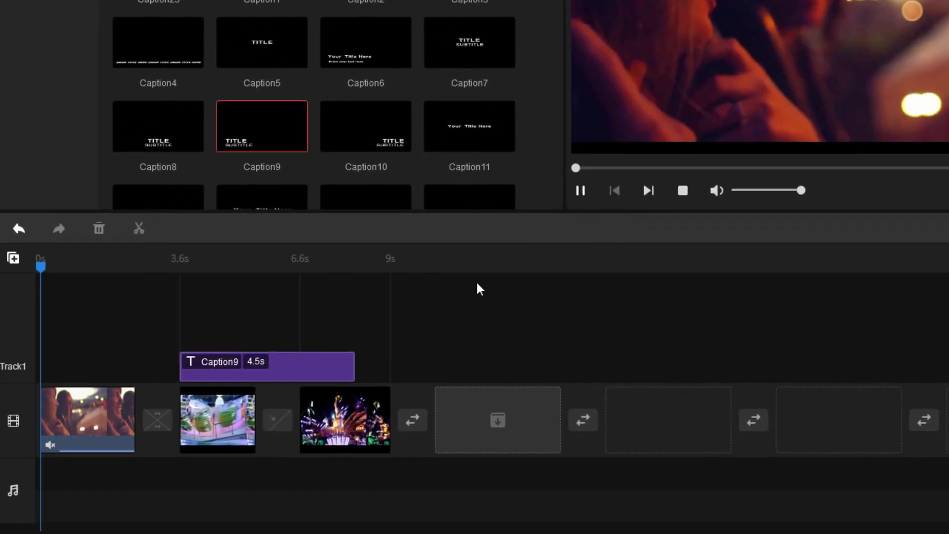
click(589, 184)
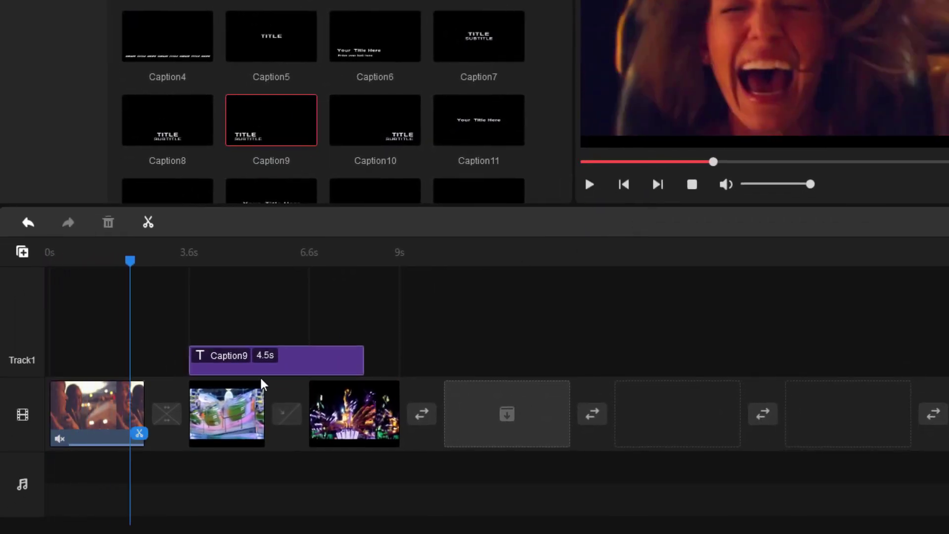
Shorten the Caterpillar caption so that it ends with the second clip
click(309, 368)
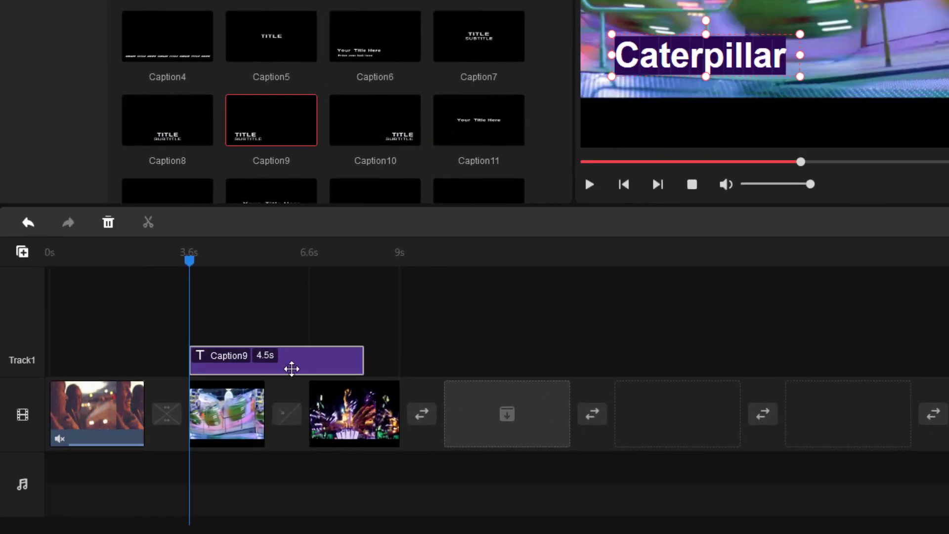
drag(363, 360, 265, 368)
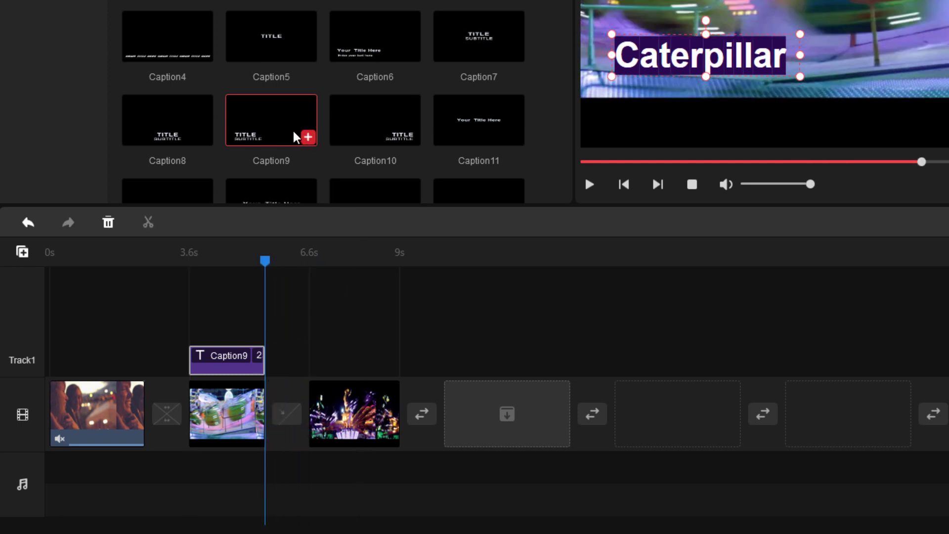
Add a Caption9 caption over the third clip, starting where that clip begins
click(342, 413)
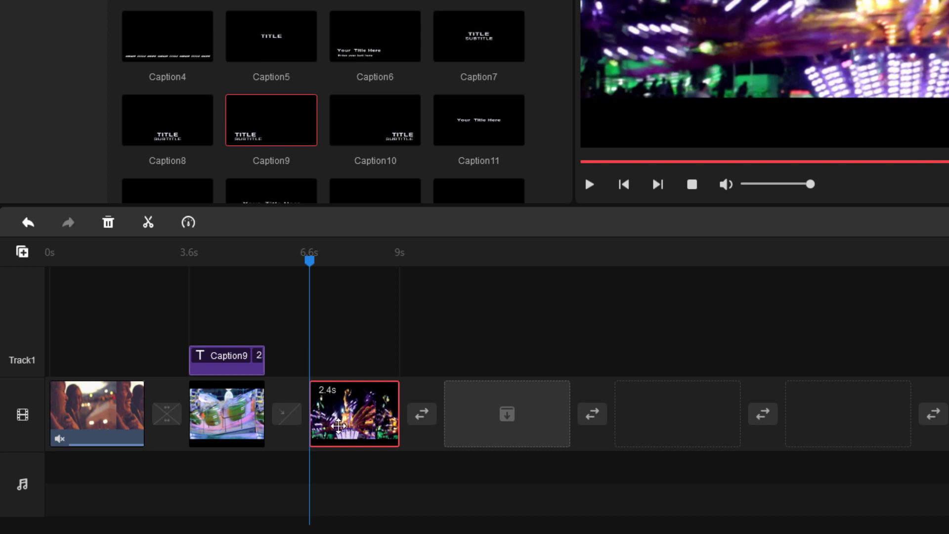
click(306, 140)
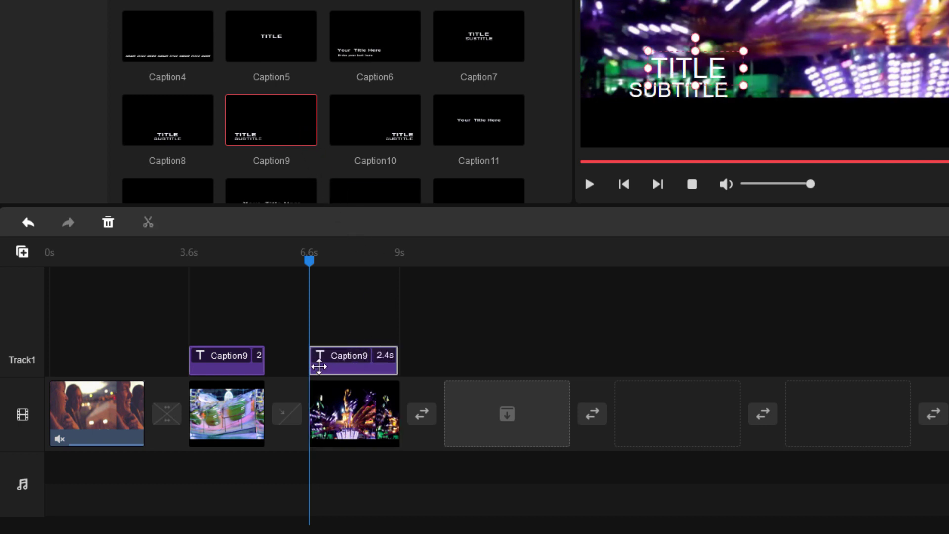
click(478, 295)
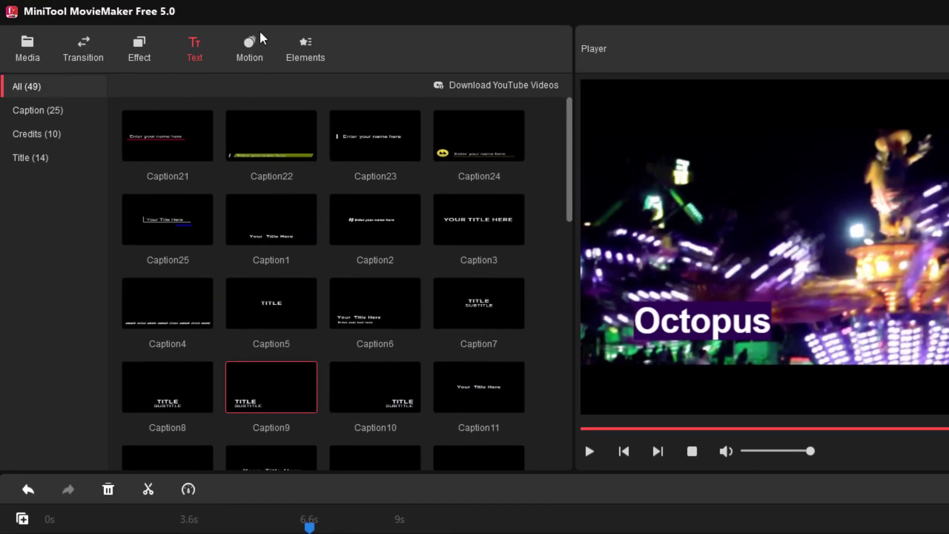
Apply the Pan left motion to the third clip and play the video to preview it
click(249, 49)
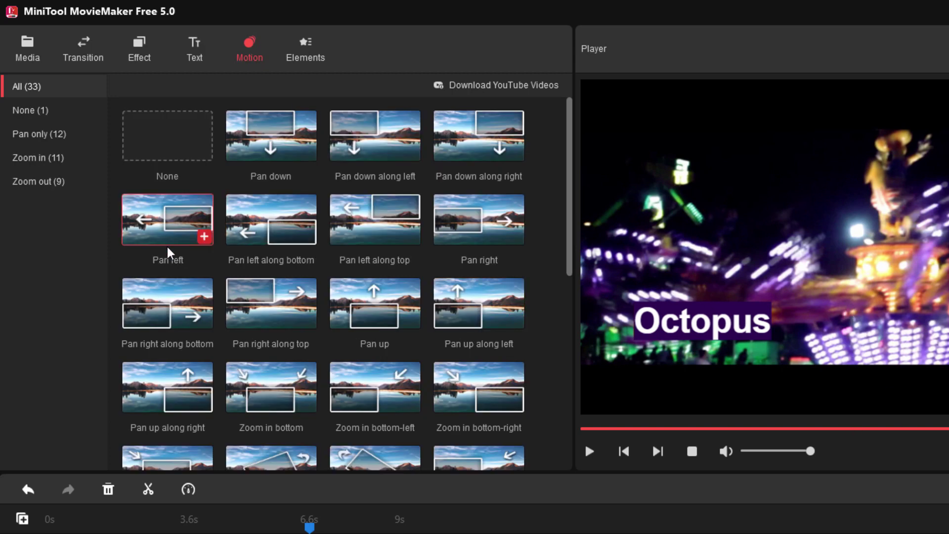
click(205, 237)
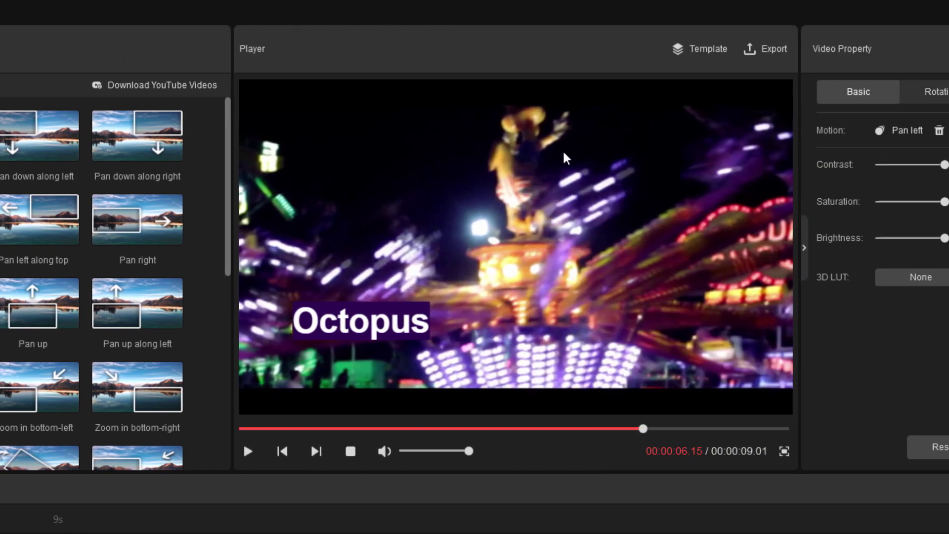
click(247, 451)
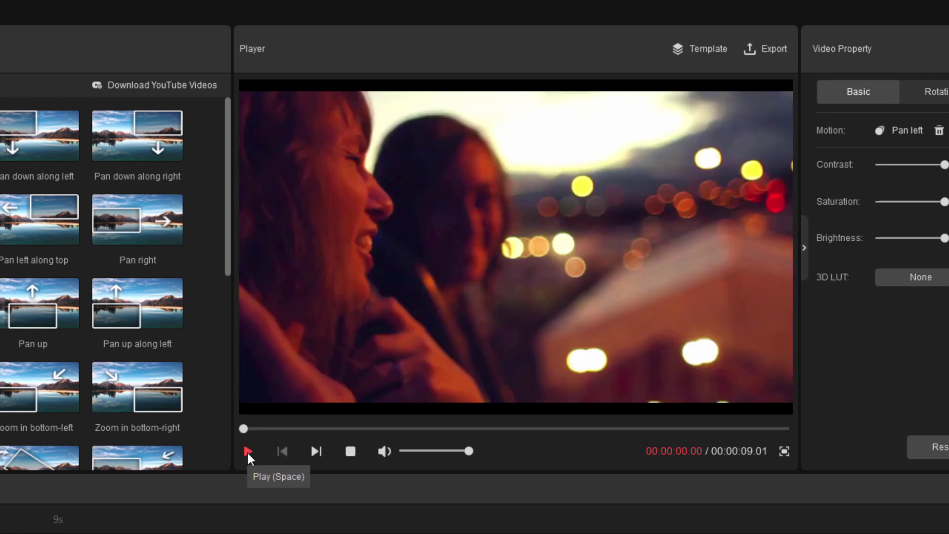
click(248, 451)
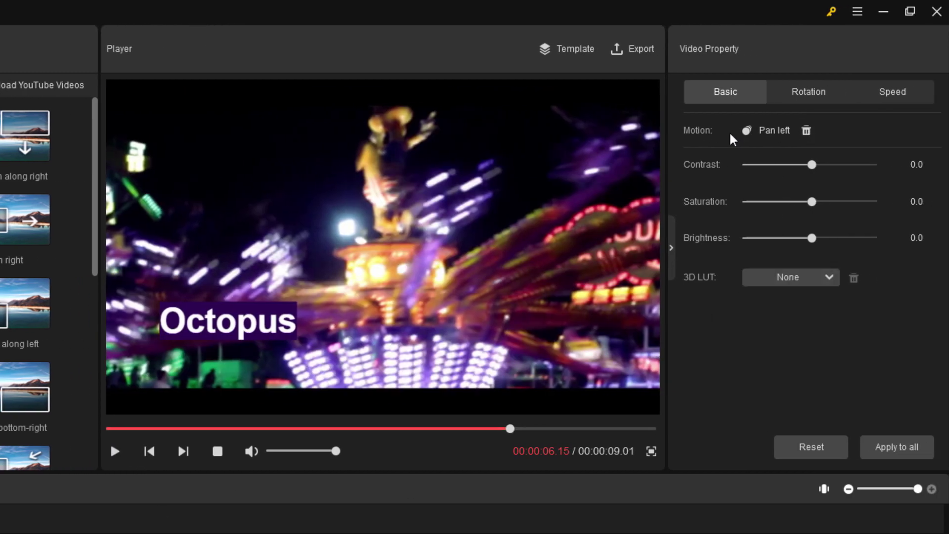
click(808, 133)
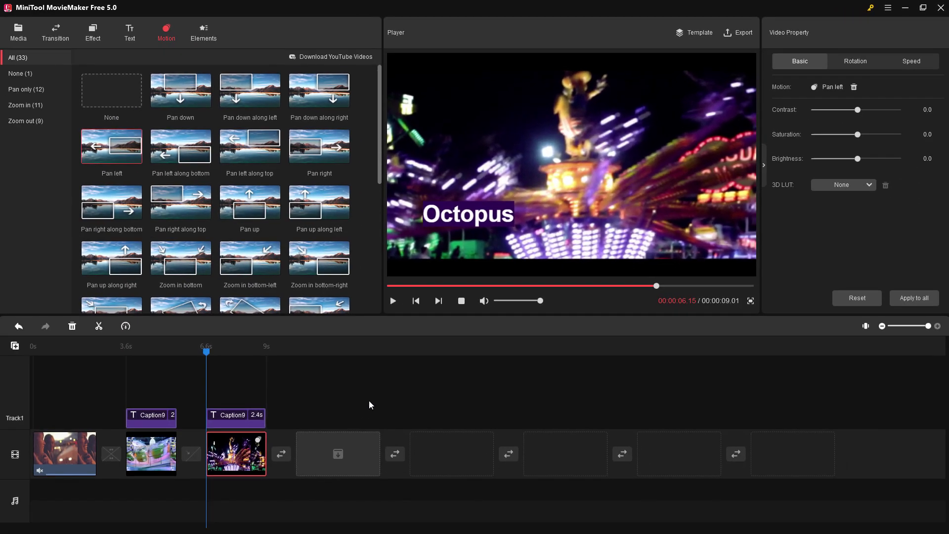
Insert the Title8 title at the beginning of the timeline, before the first clip
click(55, 463)
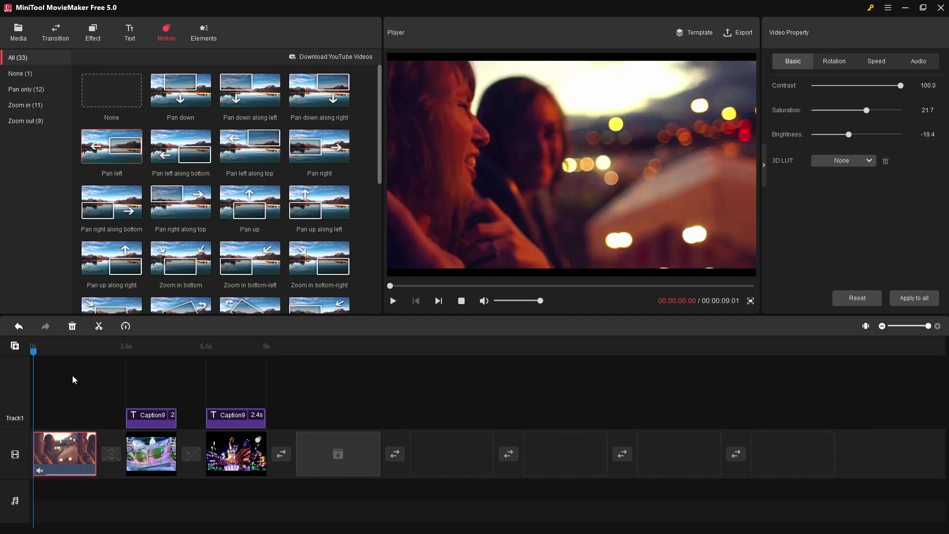
click(127, 32)
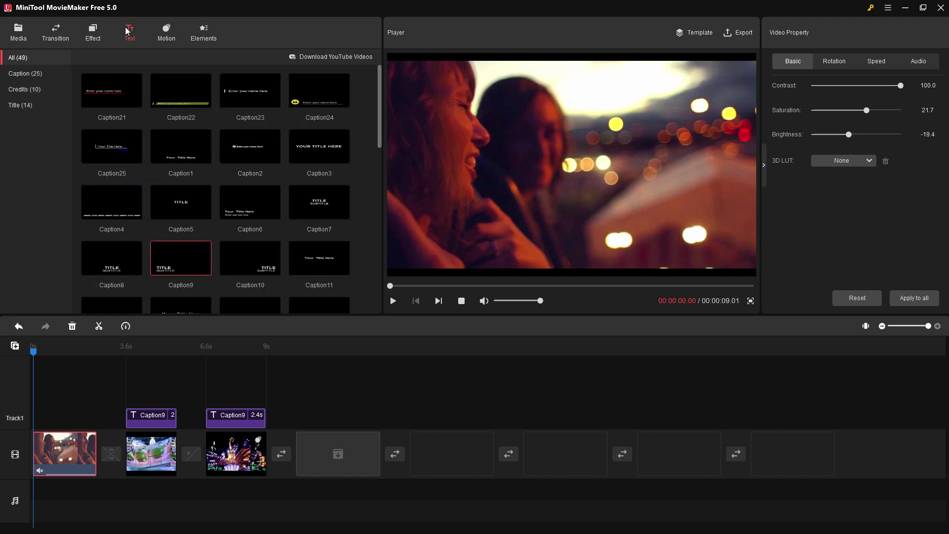
drag(378, 82, 374, 233)
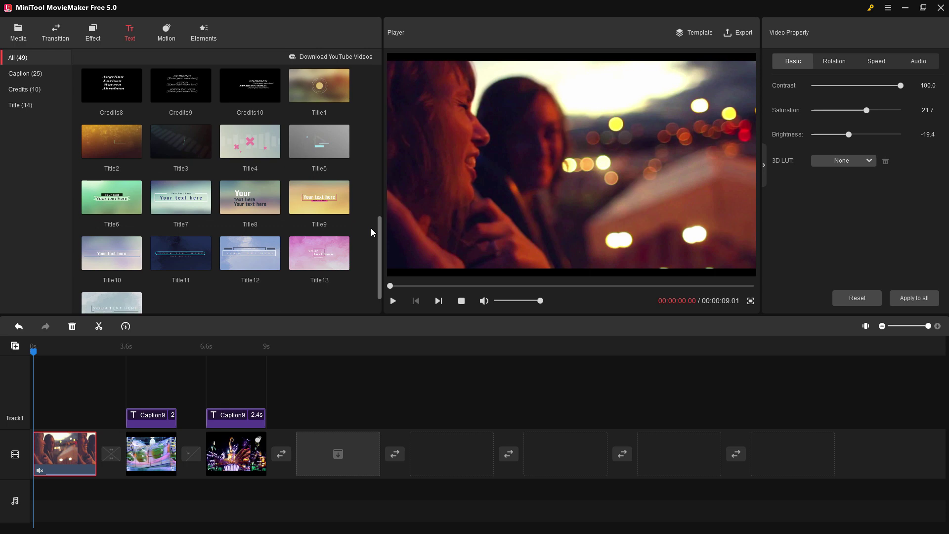
mouse_move(315, 77)
mouse_move(273, 198)
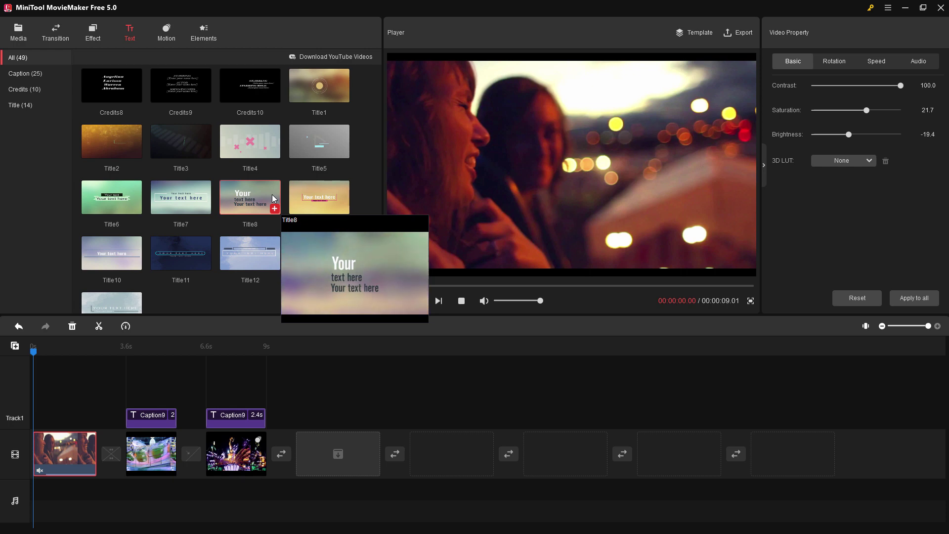
click(273, 210)
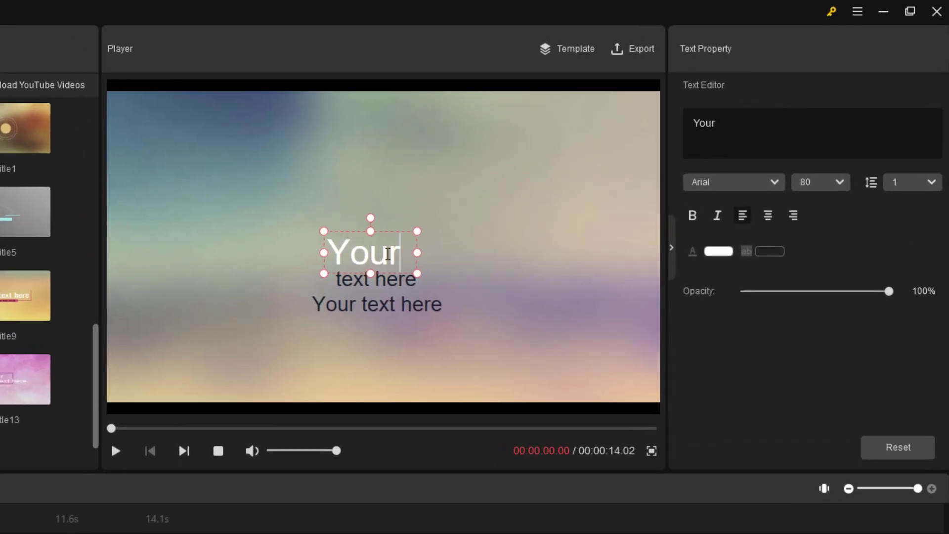
Replace the opening title's "Your" heading with "Happy Squirrels"
double_click(538, 170)
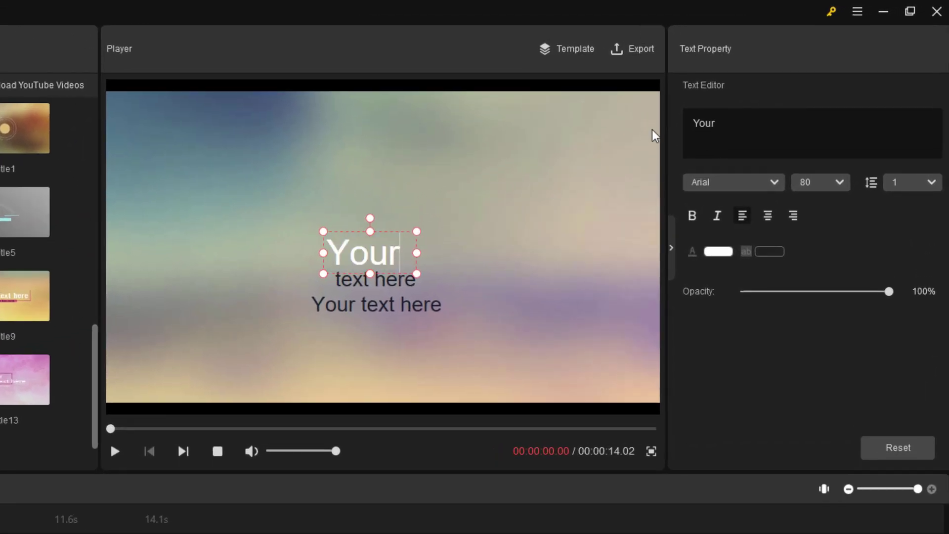
click(710, 142)
text(Happy Sq)
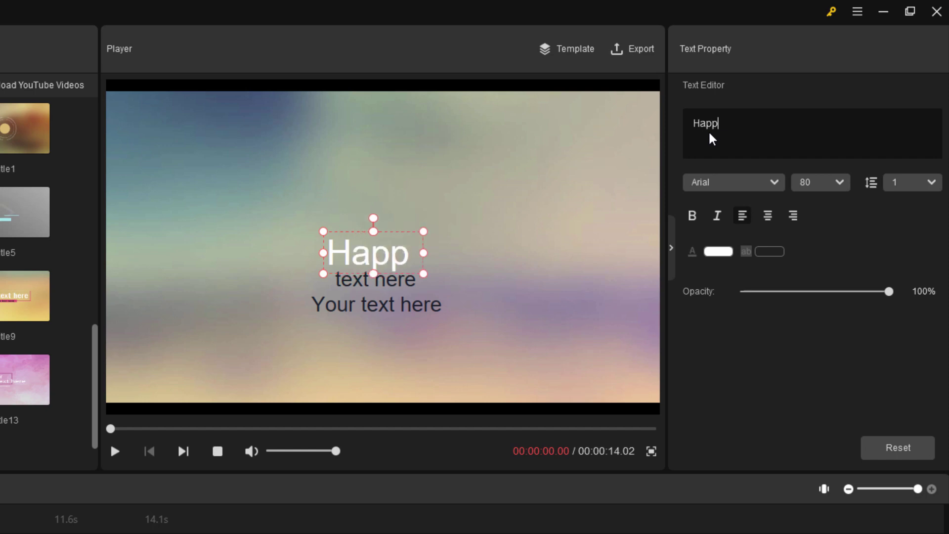
text(uirrels)
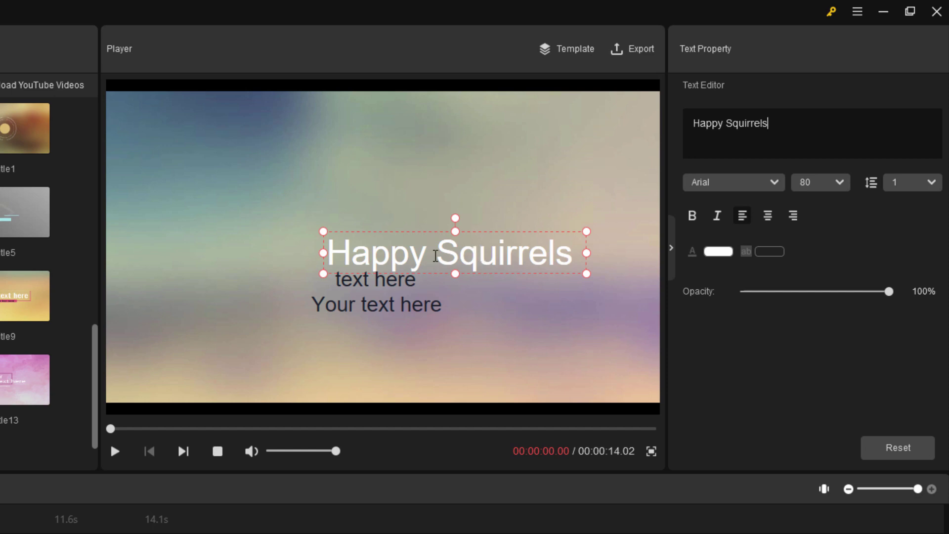
Set the Happy Squirrels heading's font to Baveuse and move it left and slightly up so it fits within the frame
click(775, 184)
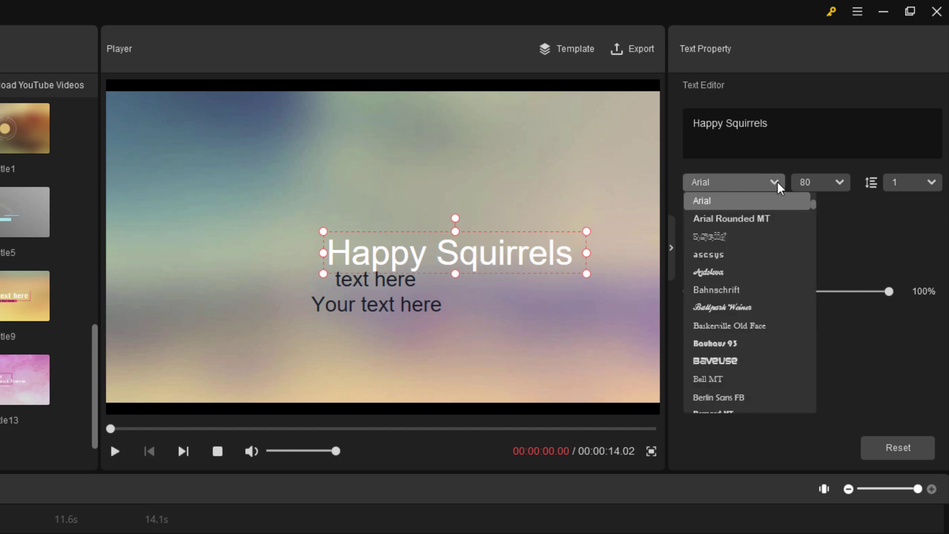
click(722, 271)
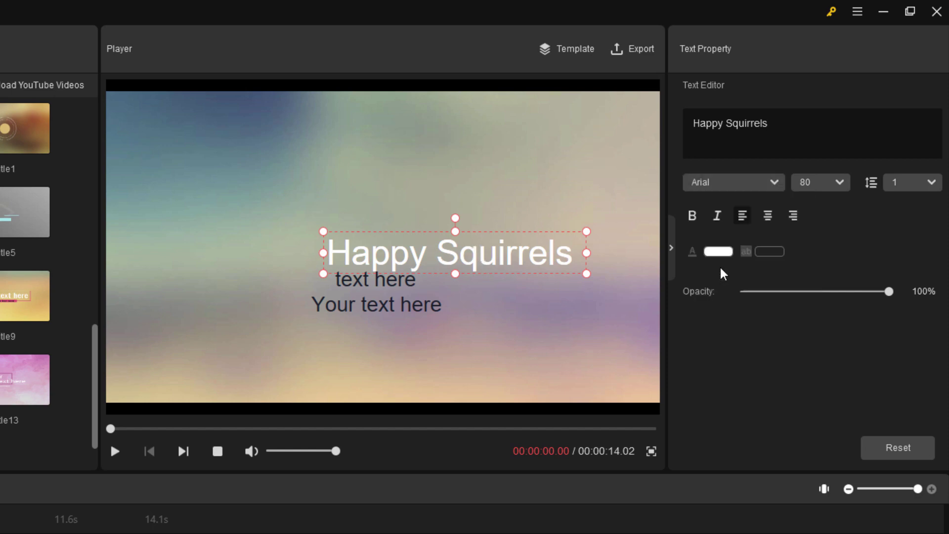
click(774, 184)
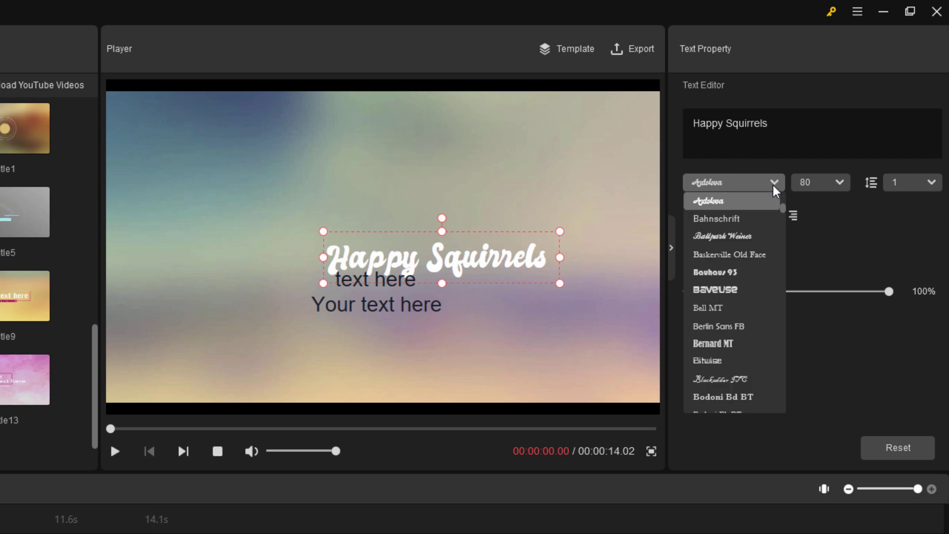
click(715, 290)
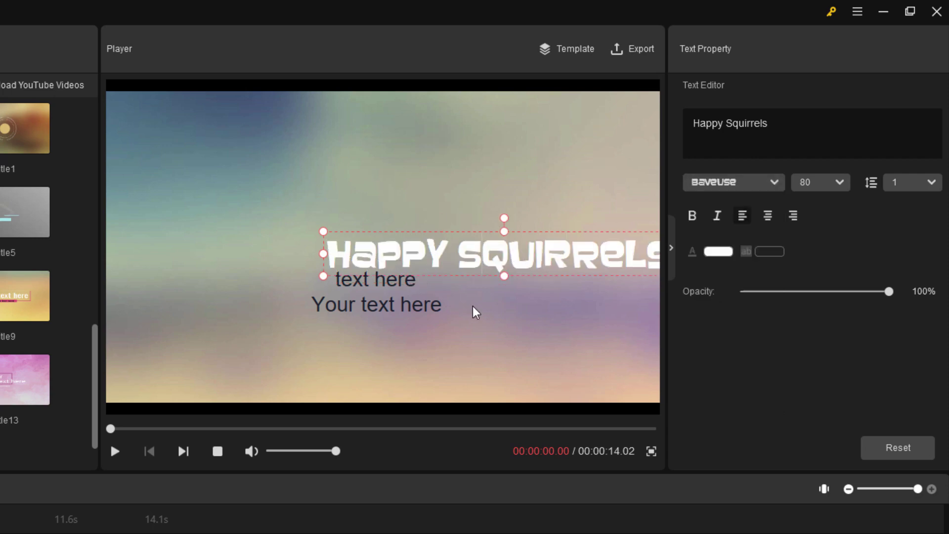
drag(430, 258, 318, 239)
Change the "text here" line to a bold "A Day" and move it left beneath the start of the Happy Squirrels heading
click(419, 286)
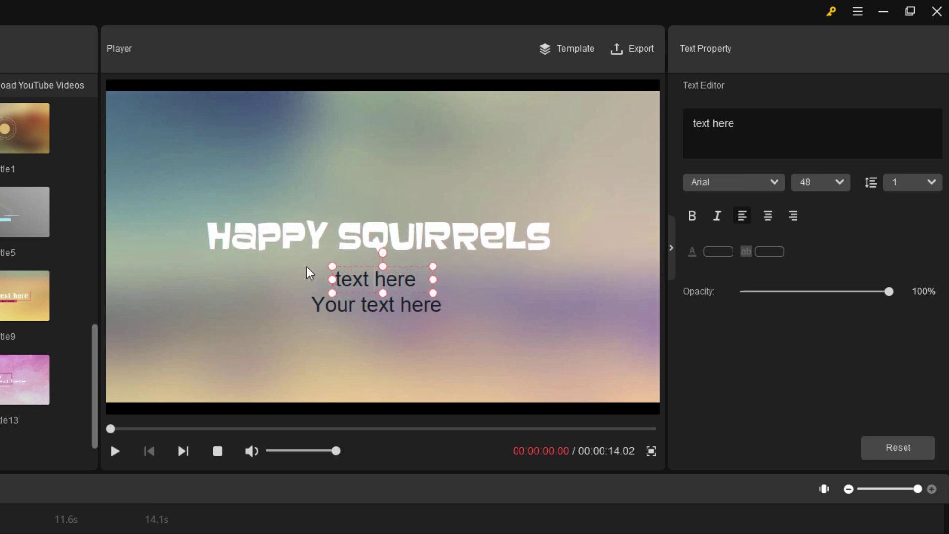
drag(740, 123, 693, 154)
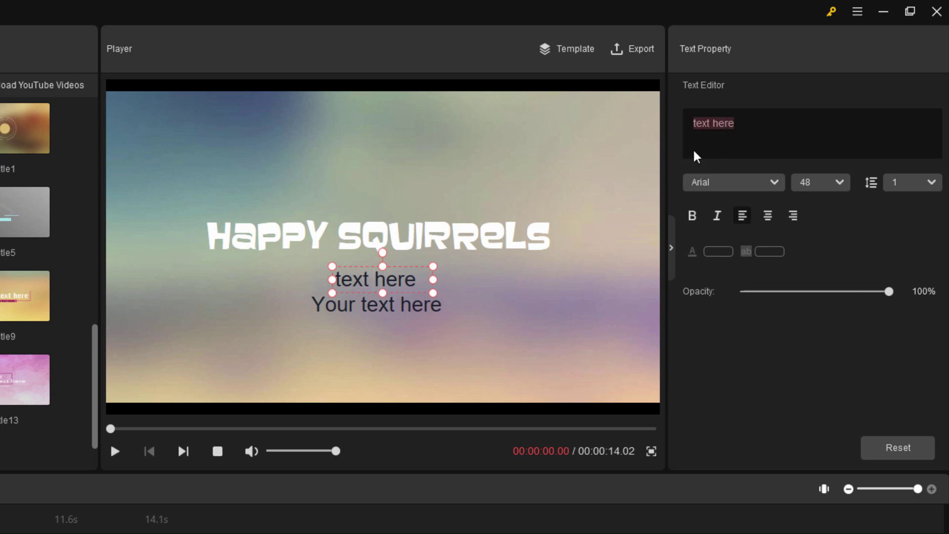
text(A Day)
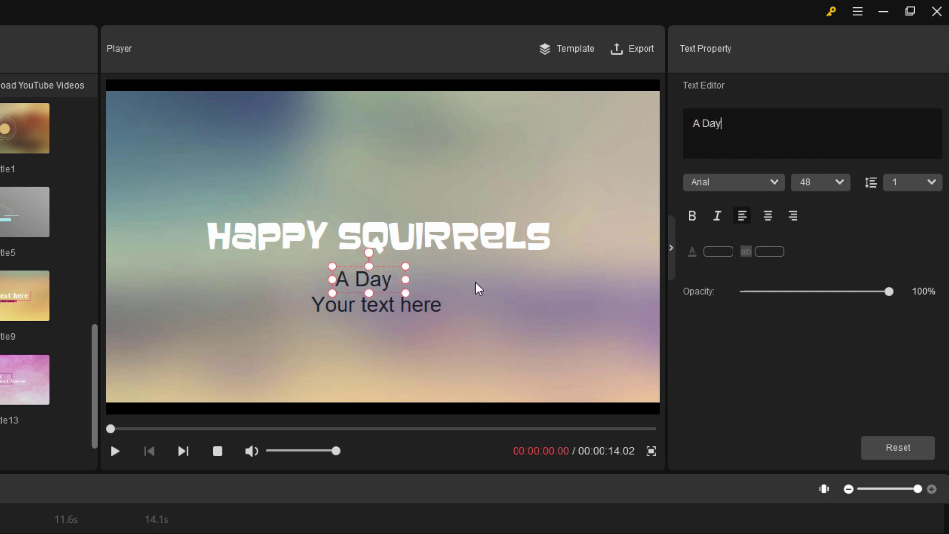
click(694, 216)
drag(370, 279, 250, 274)
Change the opening title's "Your text here" line to a bold "at the Park"
click(429, 300)
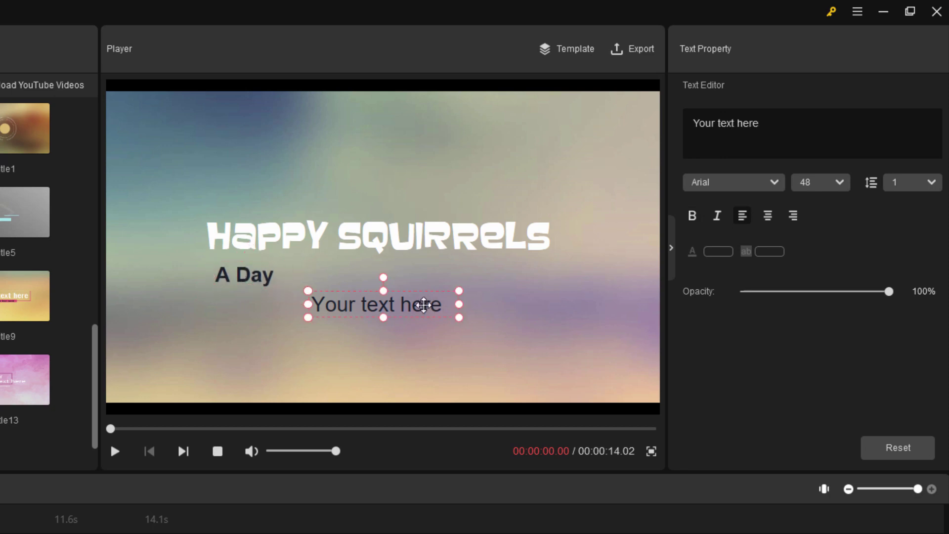
drag(779, 128, 684, 140)
text(at the park)
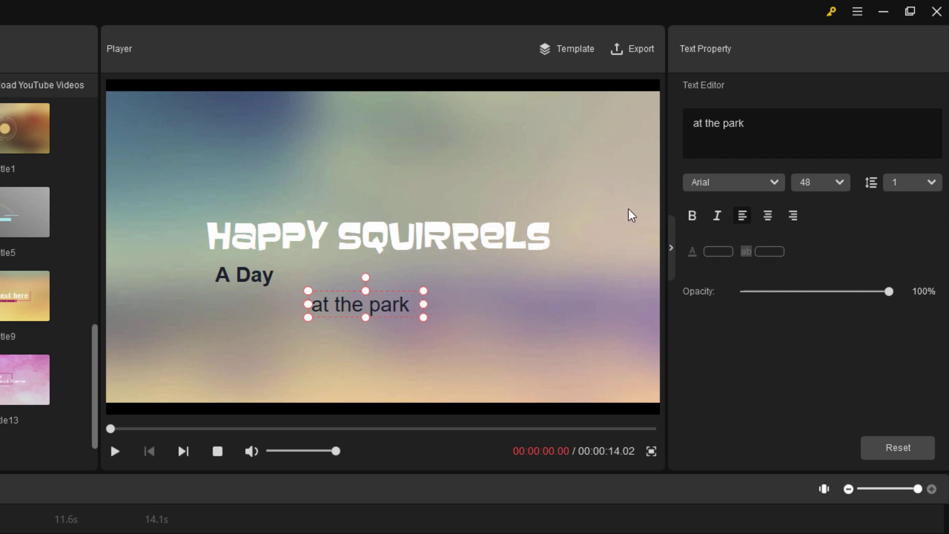
key(BackSpace)
text(P)
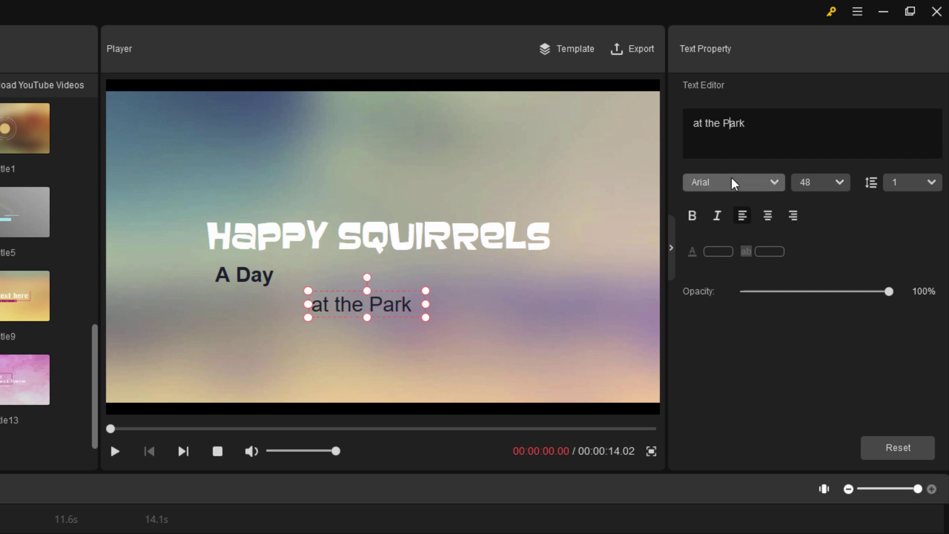
click(692, 215)
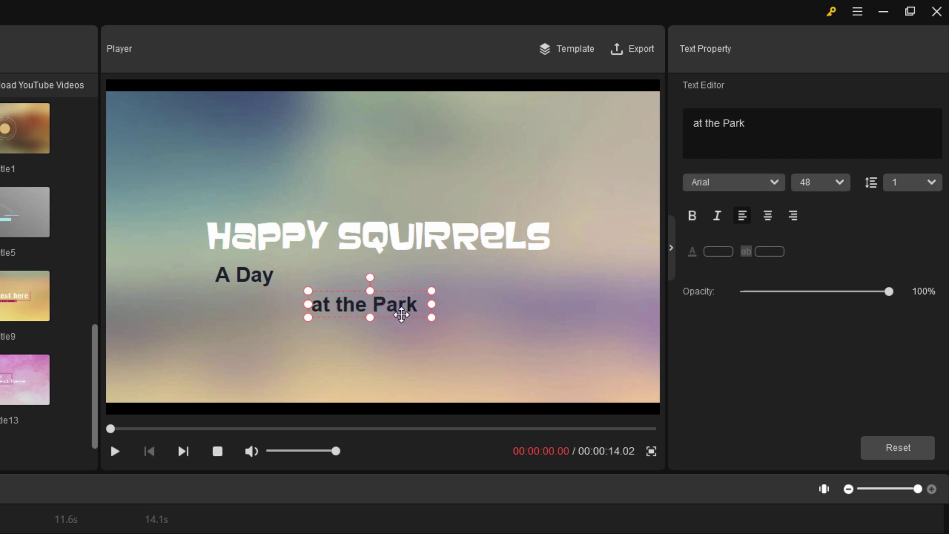
Move the "at the Park" line left so it lines up beneath "A Day", and preview the opening title
drag(386, 306, 301, 305)
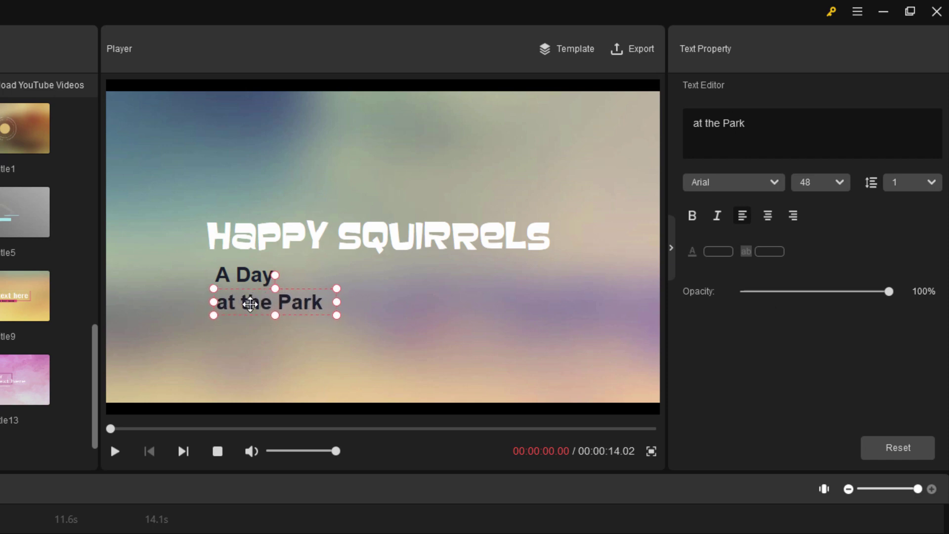
drag(250, 303, 252, 305)
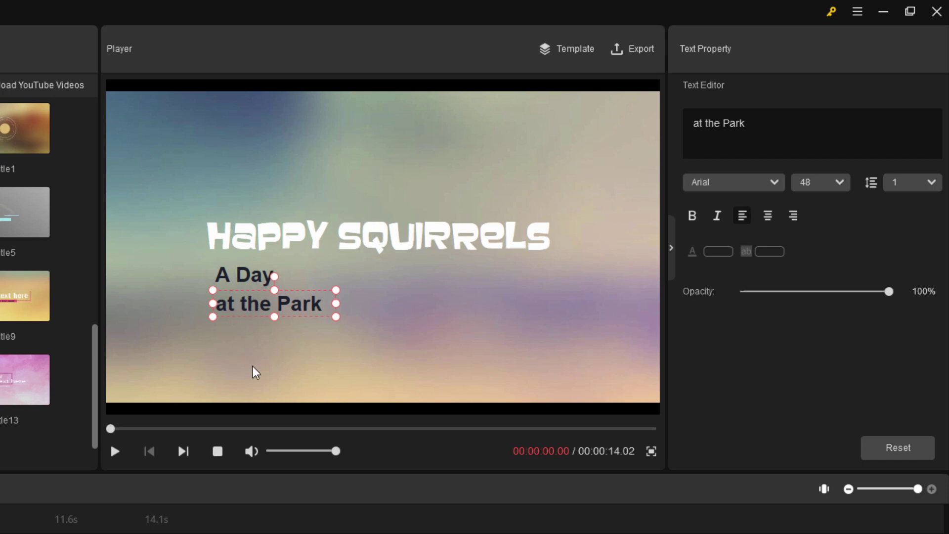
click(117, 452)
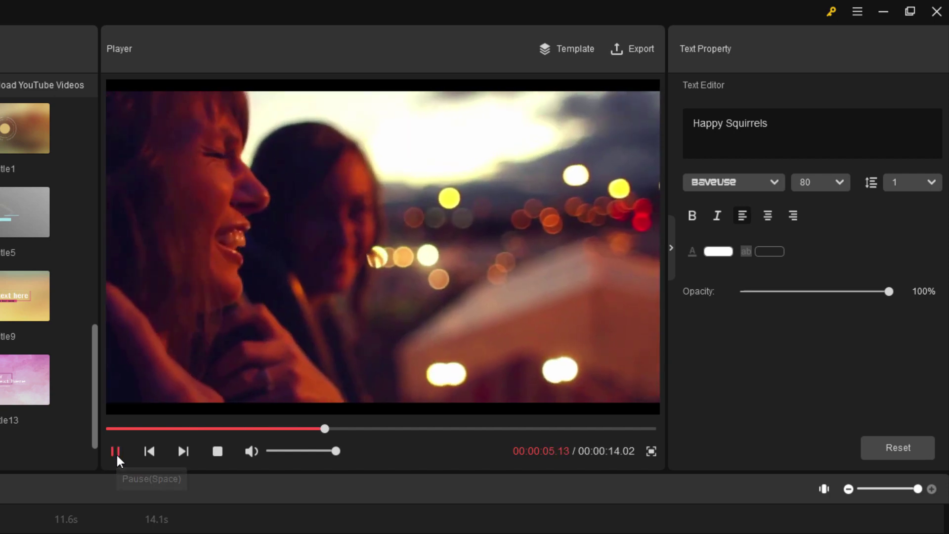
click(116, 452)
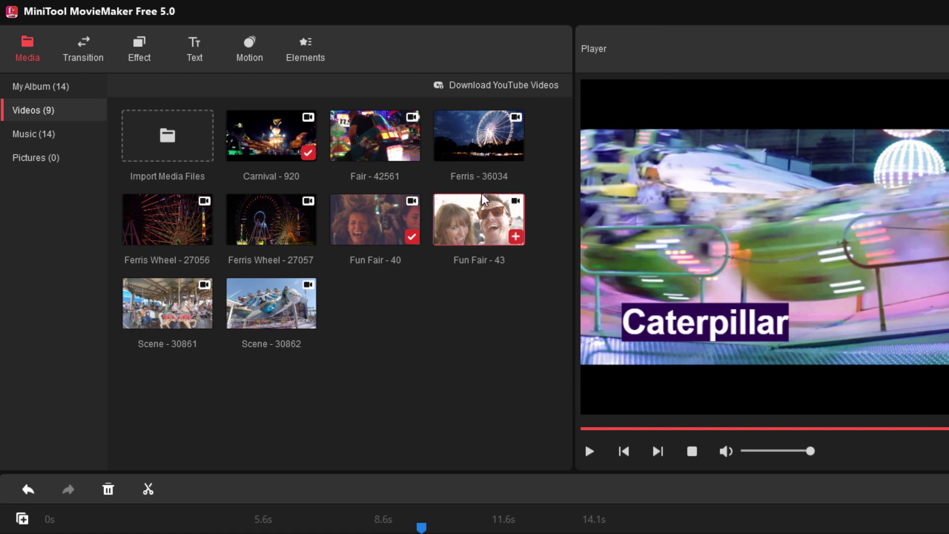
Import pexels-quad-pixel-6115291.mp4 from the Video folder into the media library
click(192, 147)
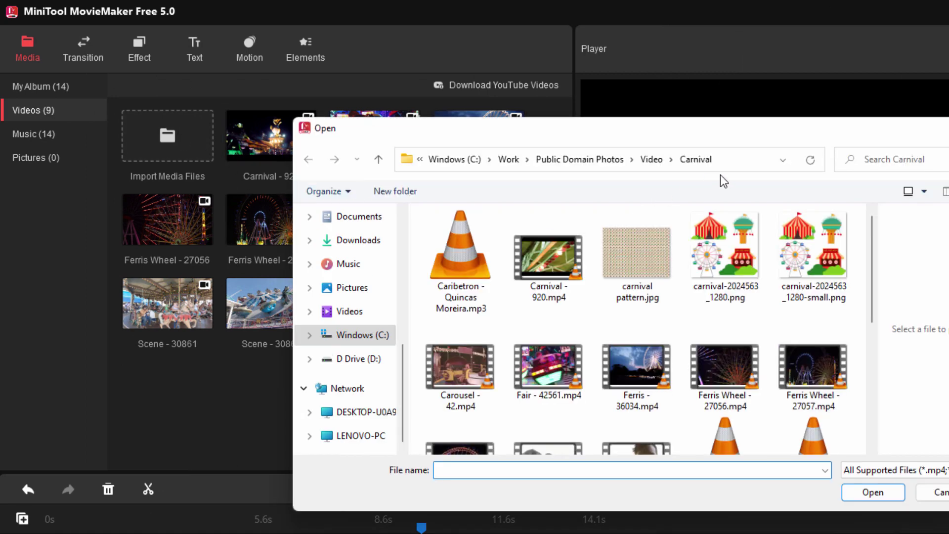
click(651, 160)
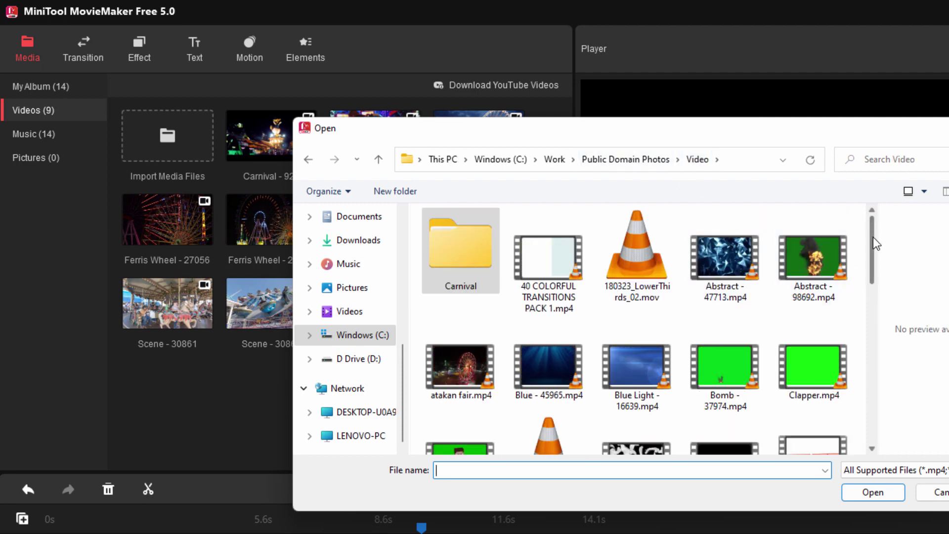
drag(872, 239, 872, 327)
click(724, 353)
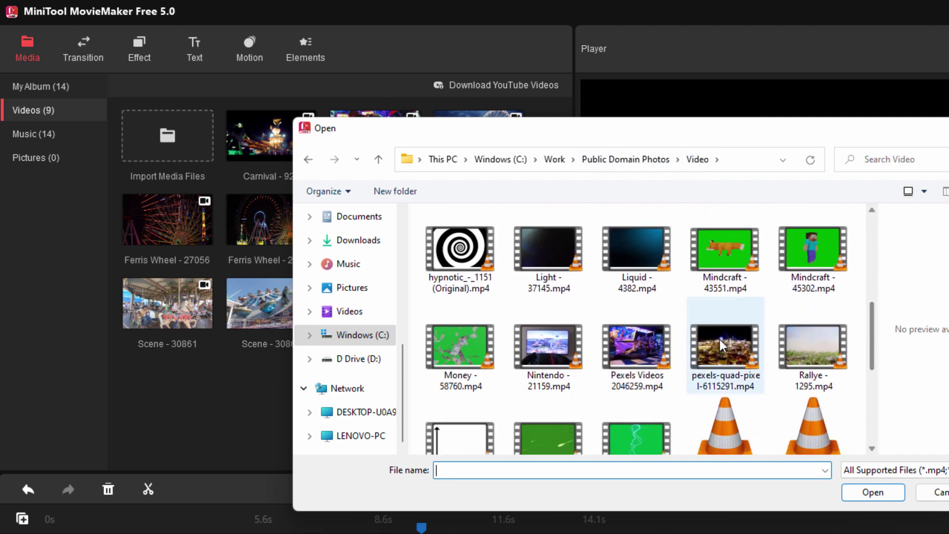
click(872, 491)
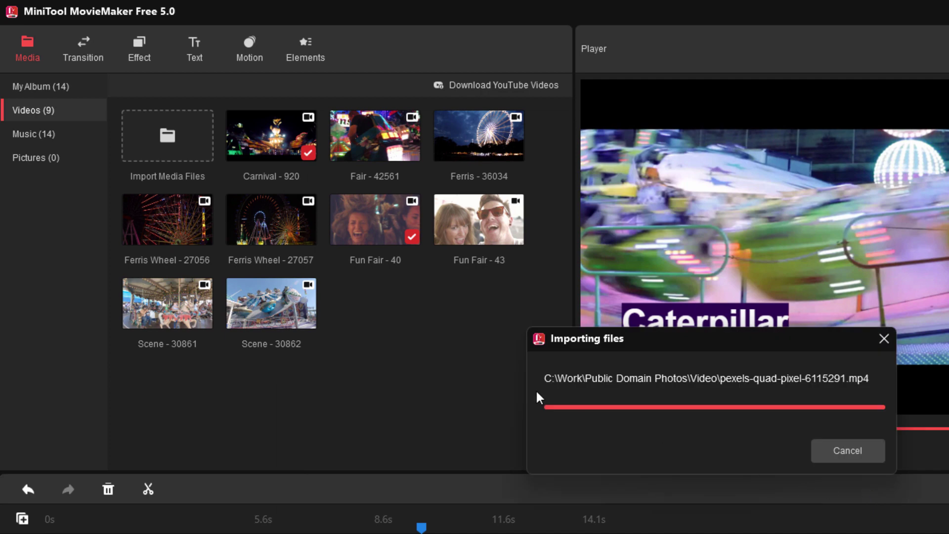
Insert the imported pexels-quad-pixel clip between the opening title and the Fun Fair clip on the timeline
mouse_move(267, 158)
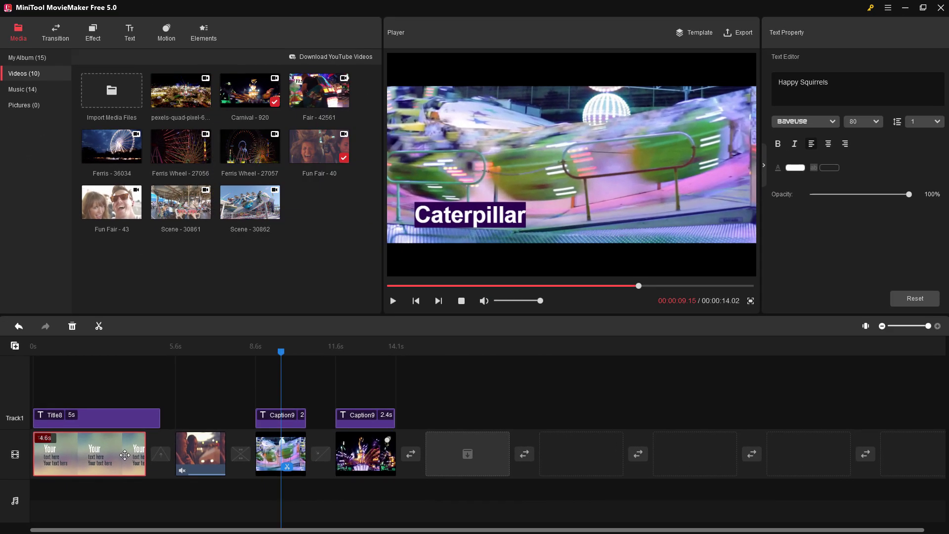
click(125, 455)
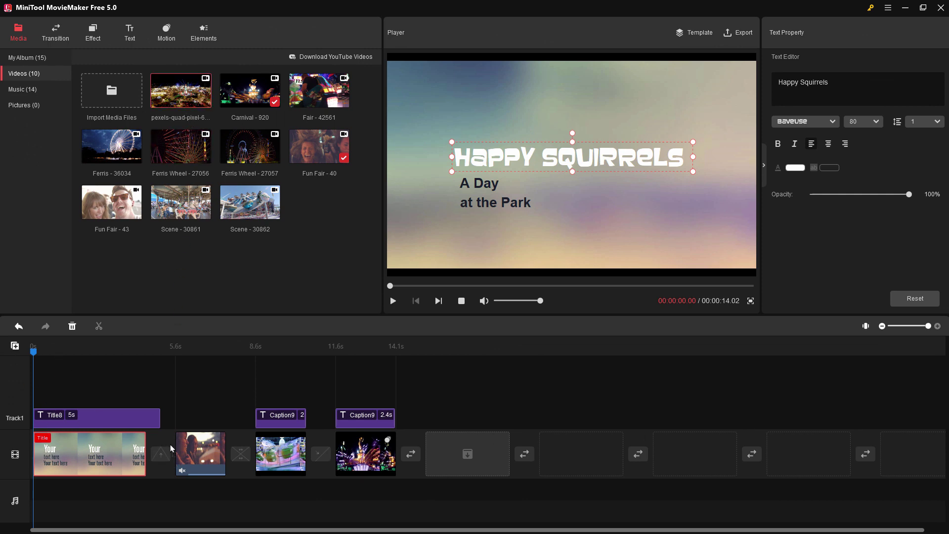
drag(188, 452, 191, 454)
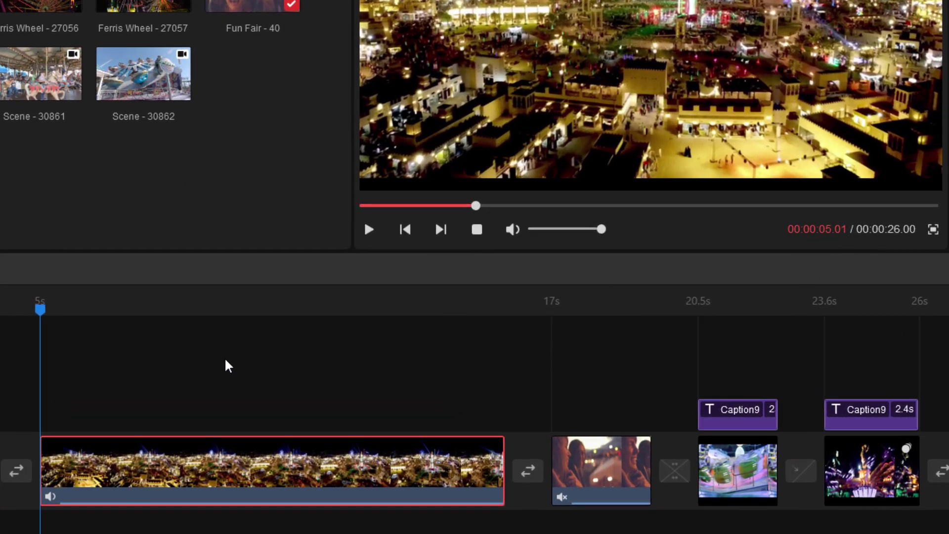
Split the aerial night clip at 00:00:08.01 and move its second part to the end of the timeline
drag(42, 316, 160, 316)
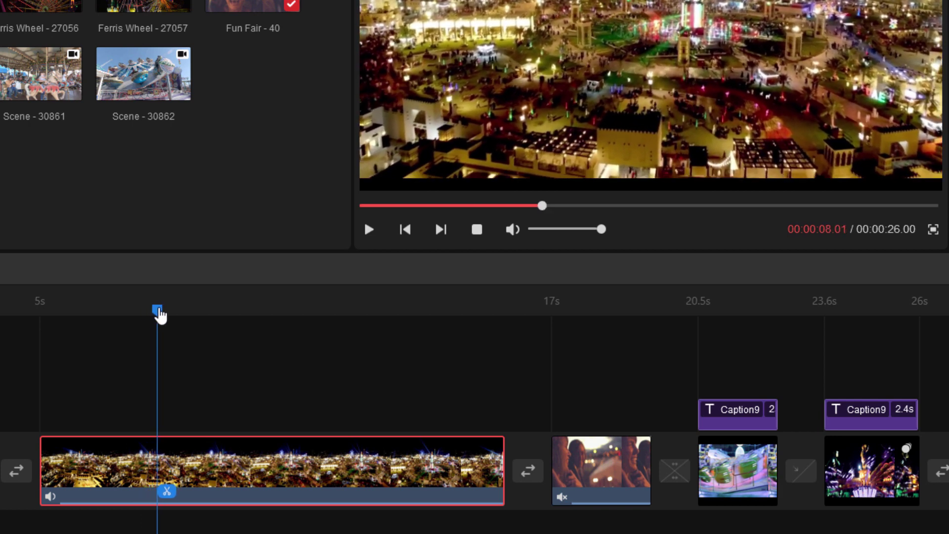
click(166, 491)
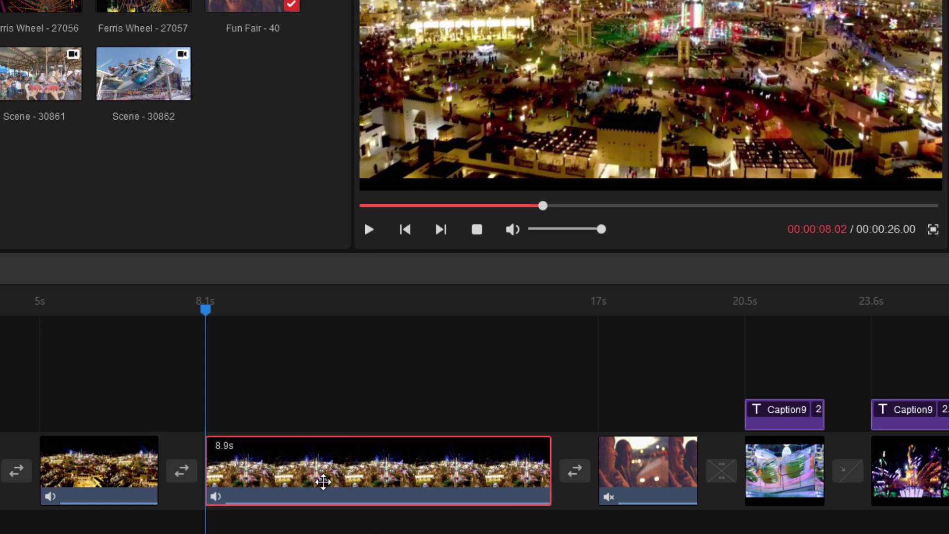
drag(360, 438, 900, 472)
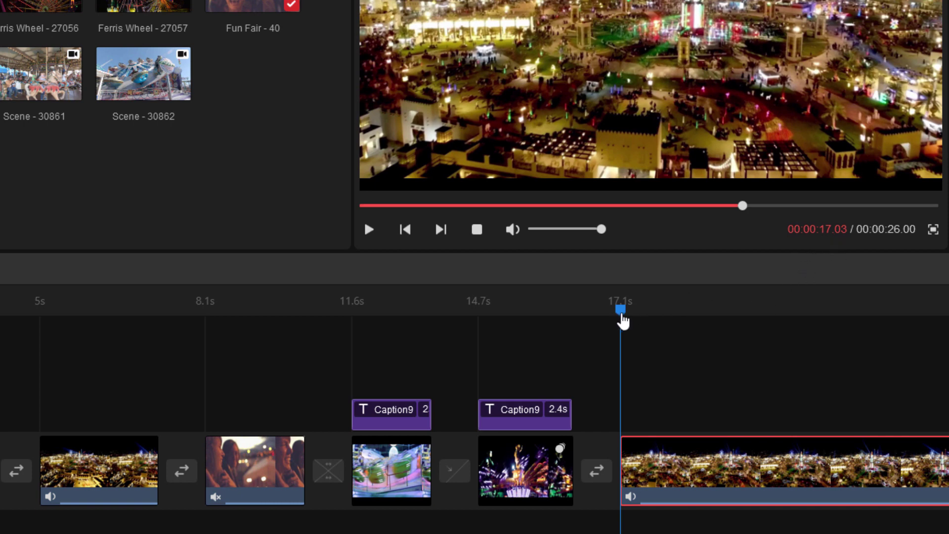
Split the closing aerial clip at 00:00:20.01 and delete the part after the cut
drag(621, 311, 736, 311)
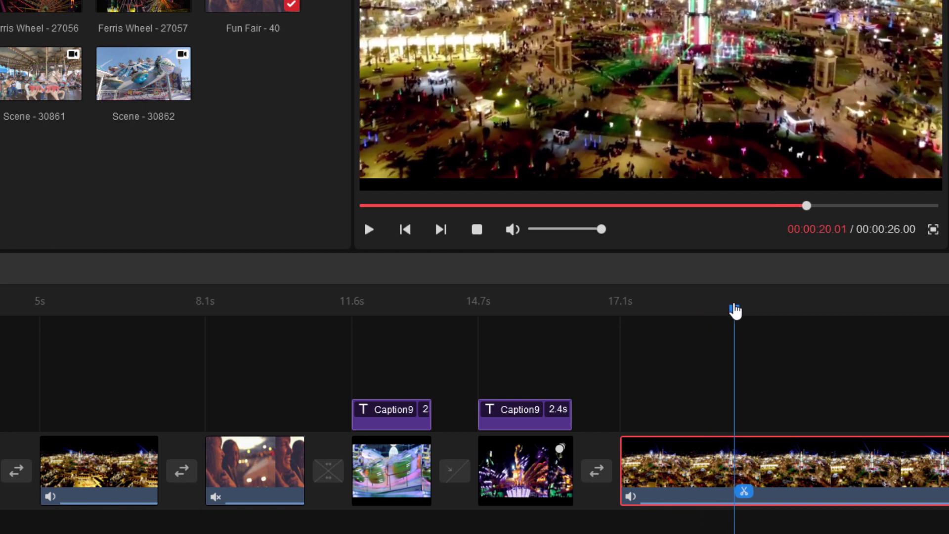
click(745, 490)
key(Delete)
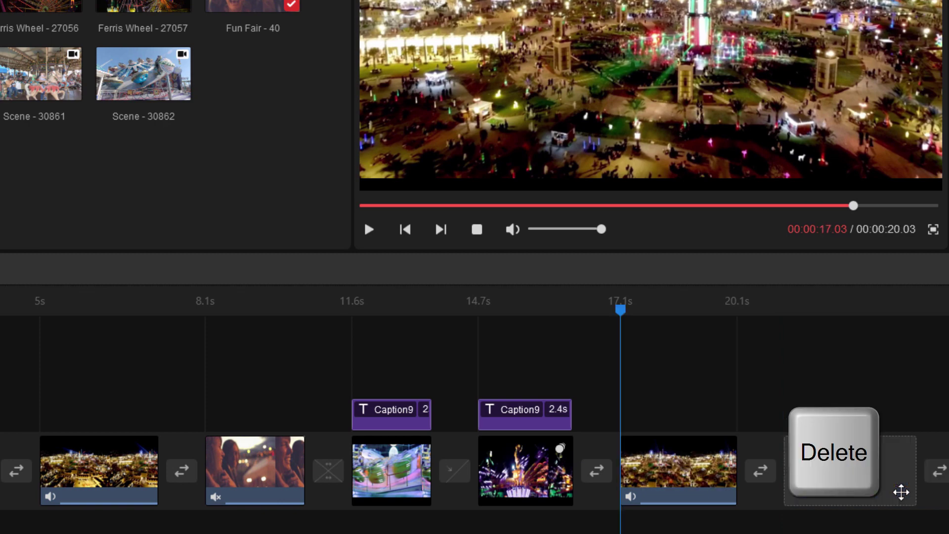
Add the Caption22 caption over the first aerial clip at 00:00:06.03
drag(639, 315, 87, 381)
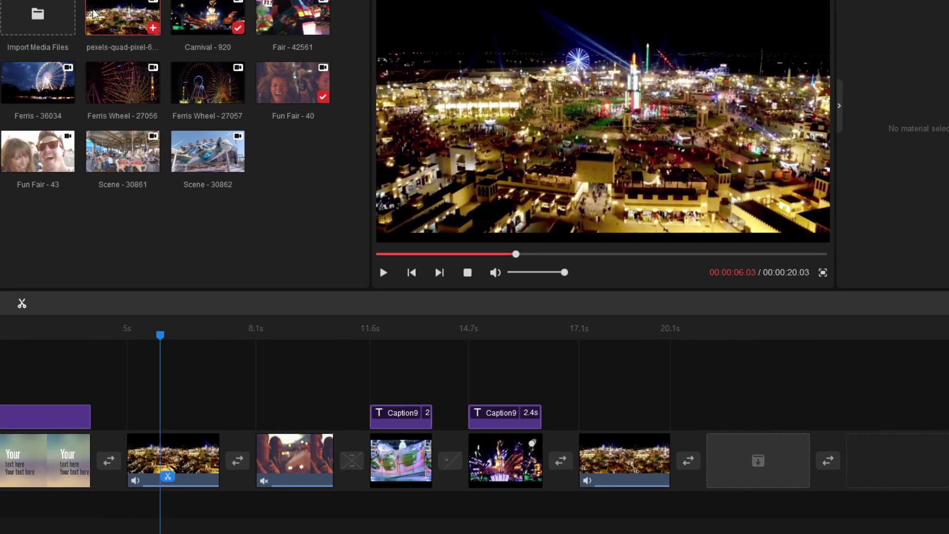
click(129, 33)
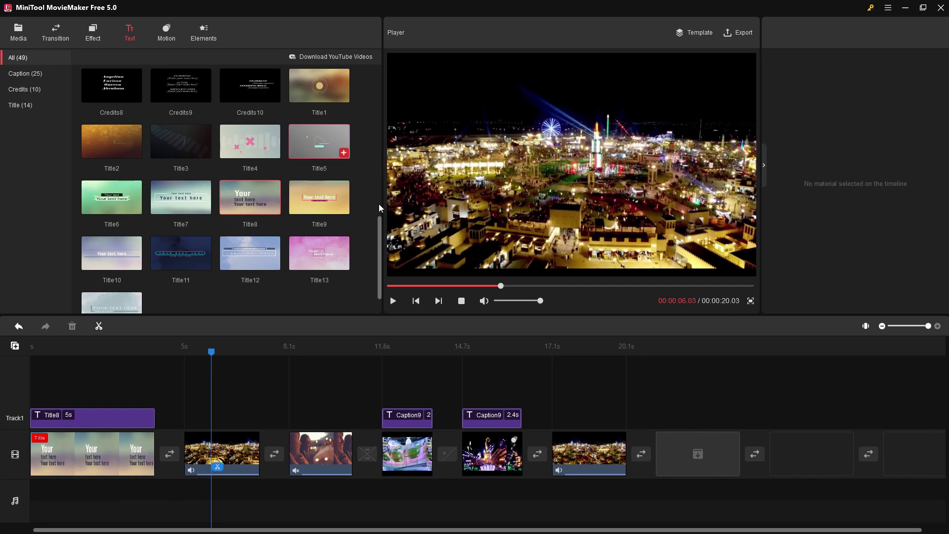
drag(380, 227, 377, 87)
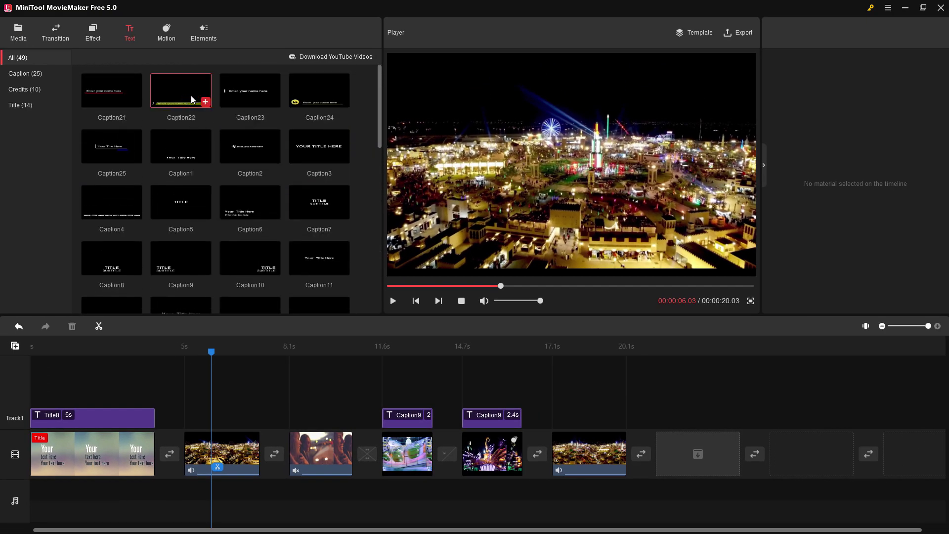
click(205, 102)
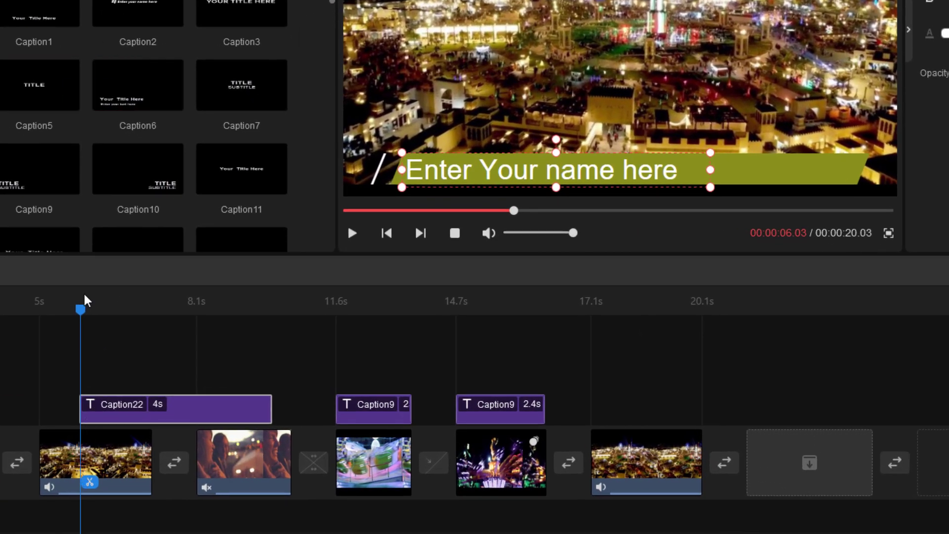
Try the Caption22 caption on a second text track, and place it on Track1 at the first aerial clip's start
drag(106, 408, 467, 393)
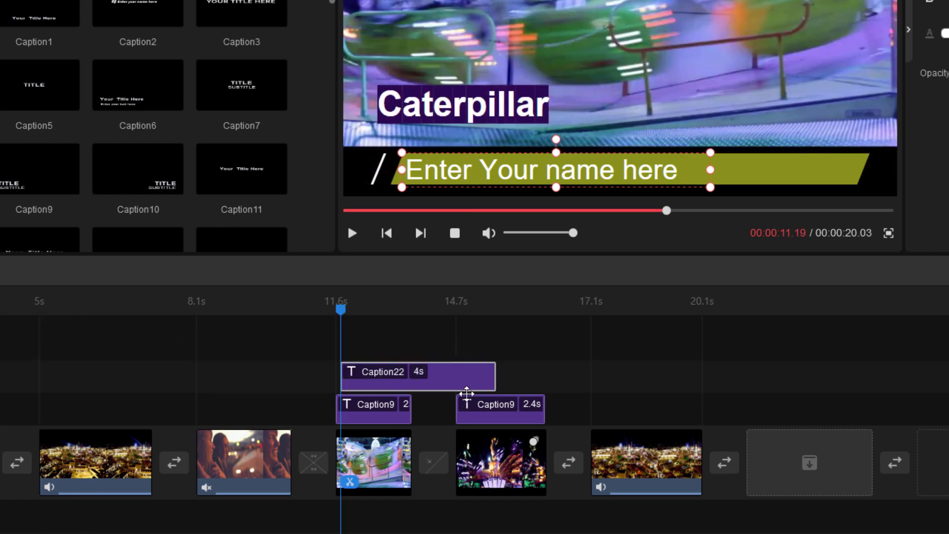
drag(377, 377, 461, 402)
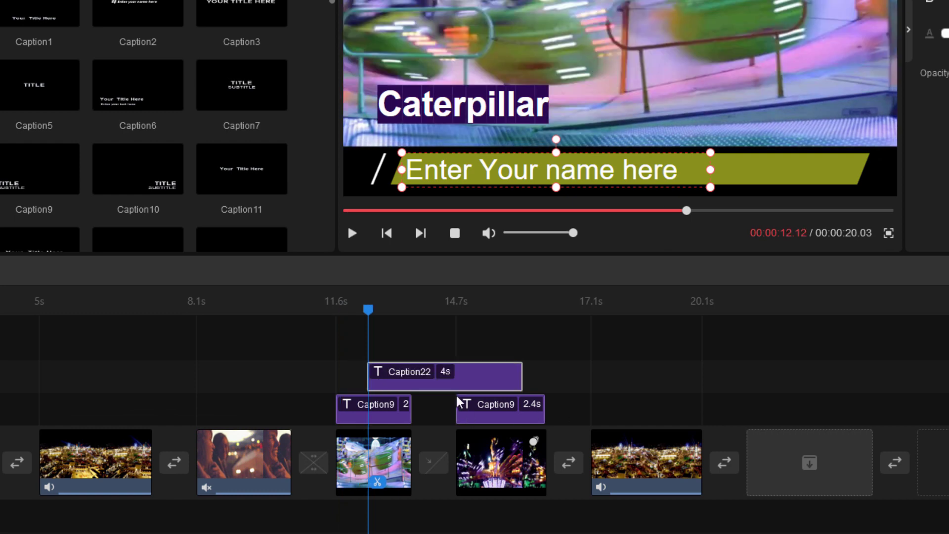
drag(402, 383, 88, 421)
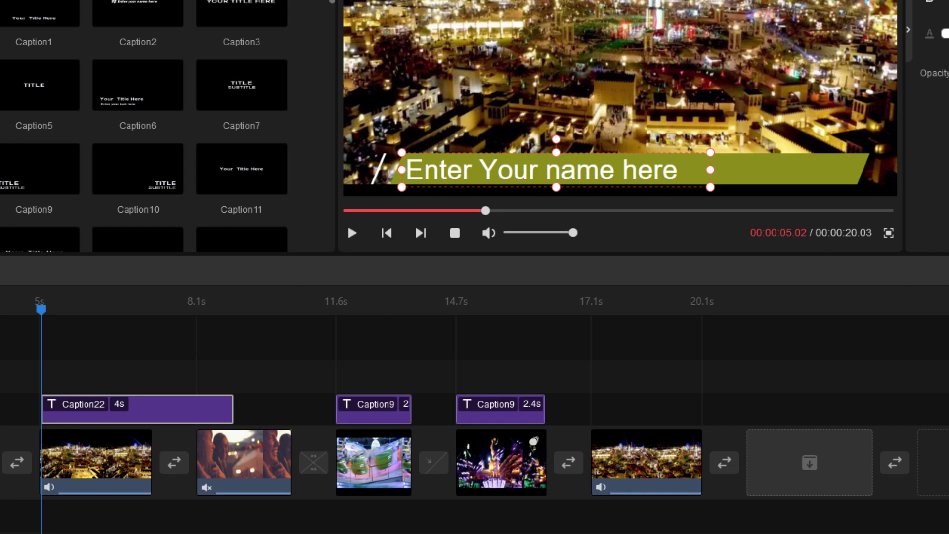
Replace the Caption22 placeholder text with "Sequoia Squish Theme Park"
text(Sequoia S)
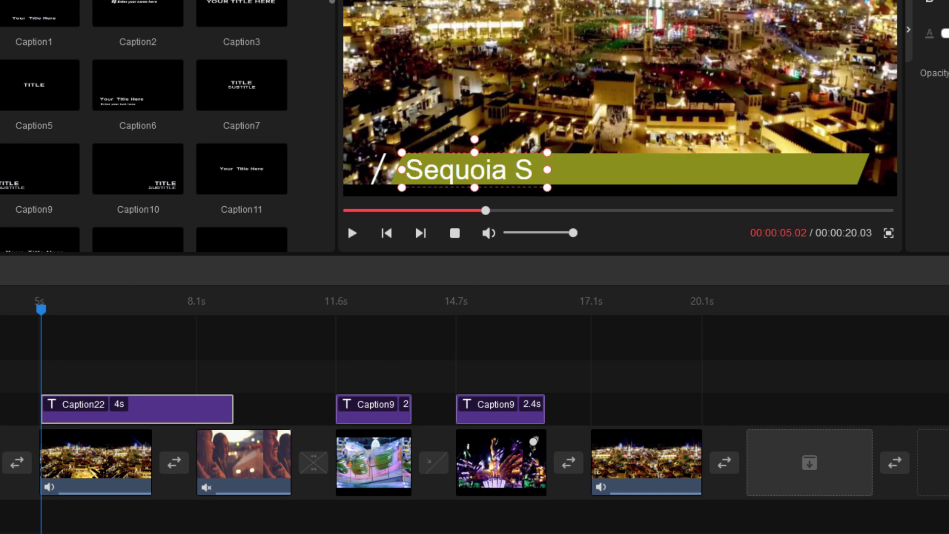
text(quish)
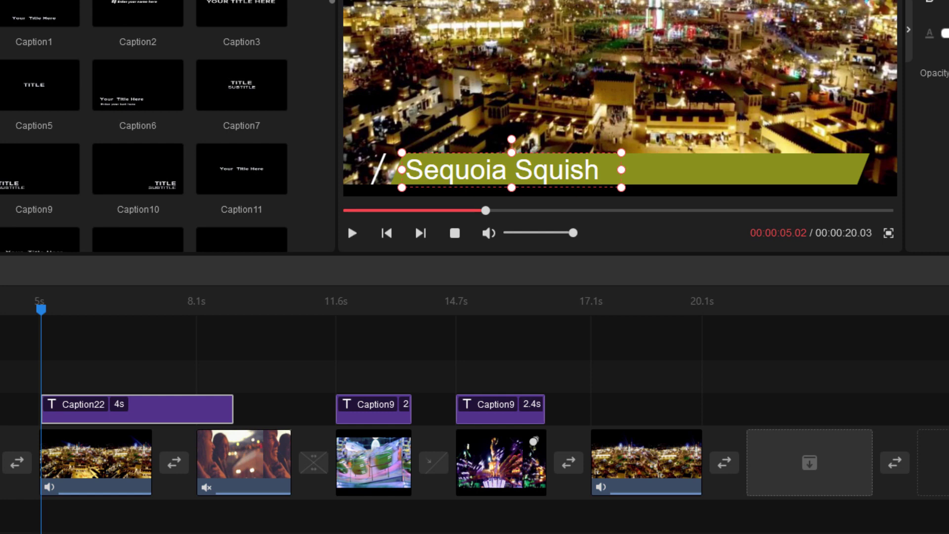
text(Theme Par)
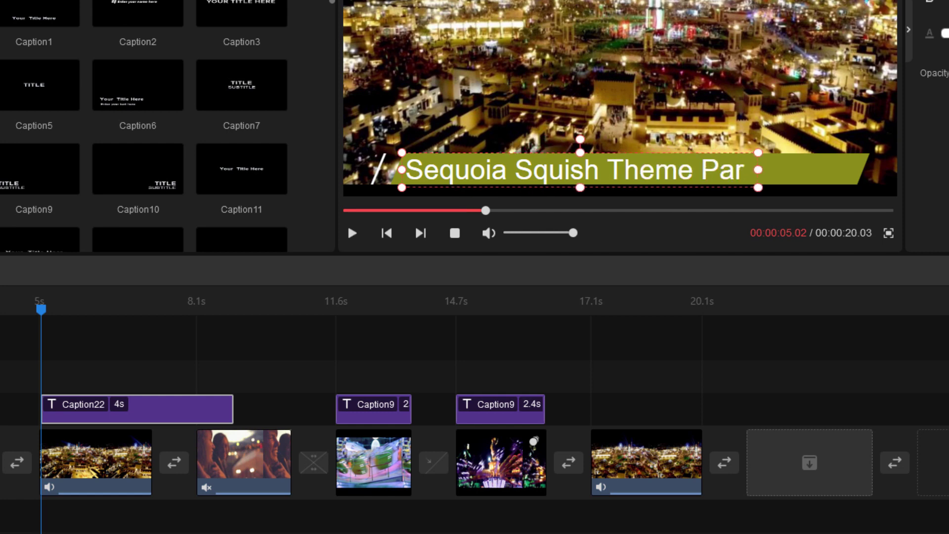
text(k)
Make the green bar behind the Sequoia Squish Theme Park caption slightly taller
click(826, 163)
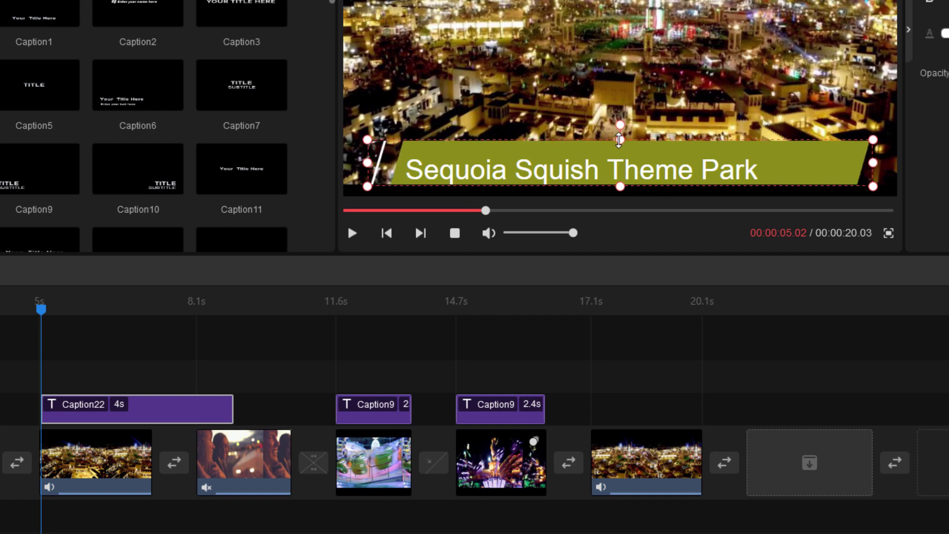
drag(620, 186, 620, 190)
drag(781, 170, 786, 168)
Nudge the Sequoia Squish Theme Park text to sit centred in the green bar, and play back the captioned section
click(667, 169)
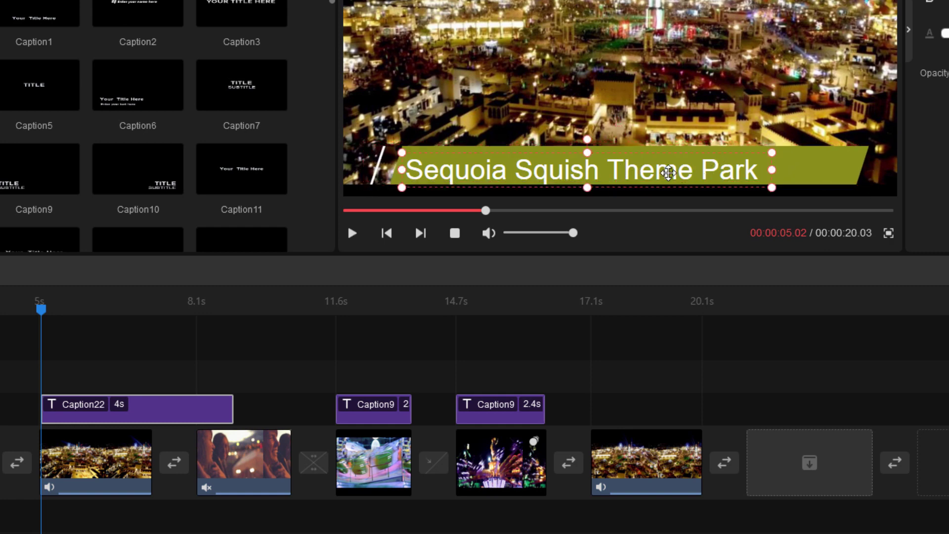
drag(668, 169, 669, 170)
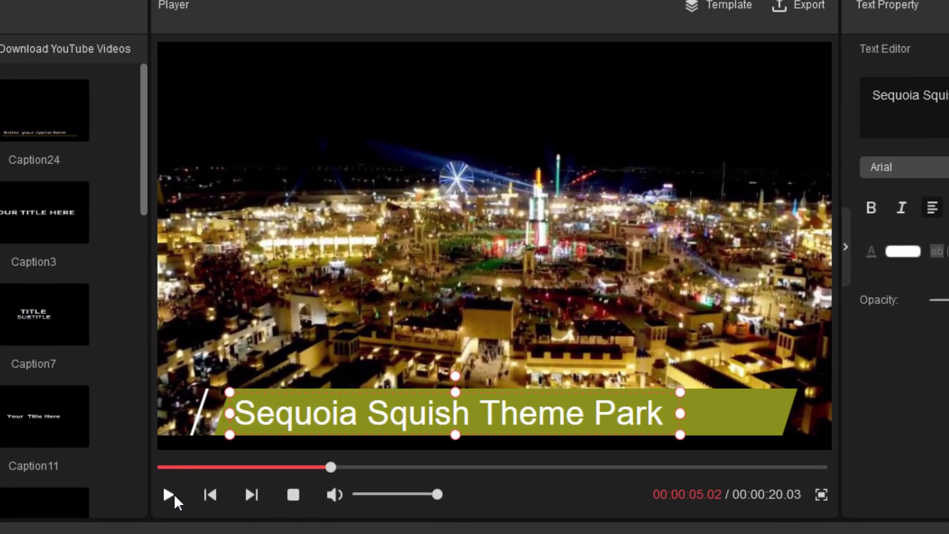
click(169, 493)
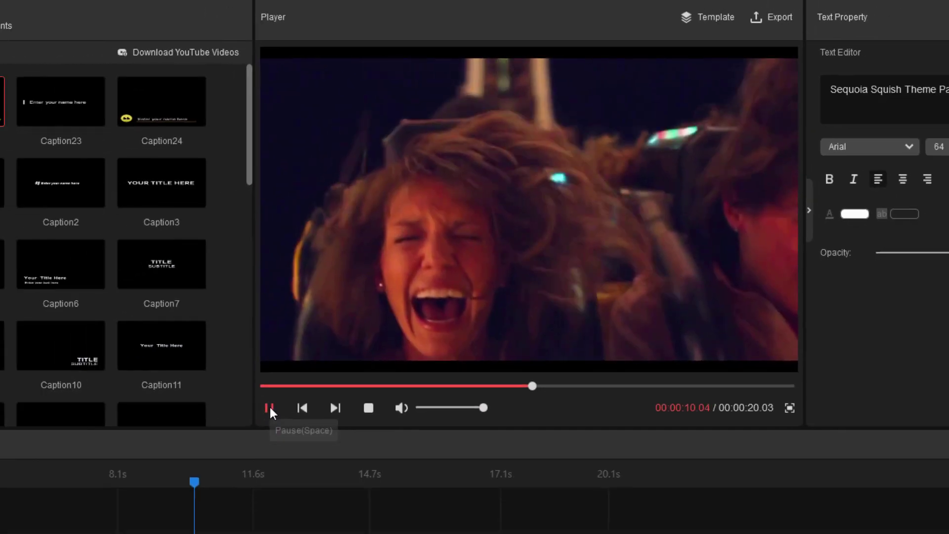
click(169, 494)
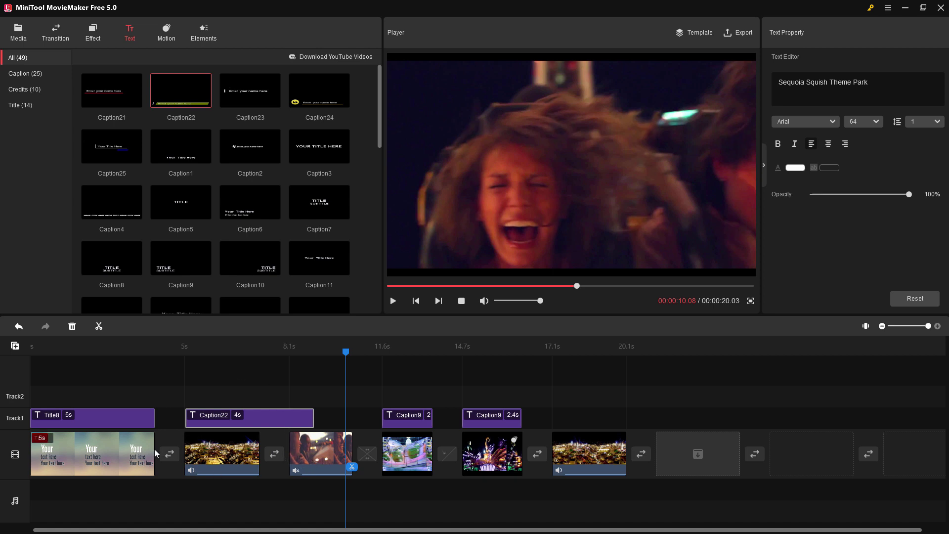
Add a FilledVDown transition between the opening title clip and the first aerial clip
click(119, 450)
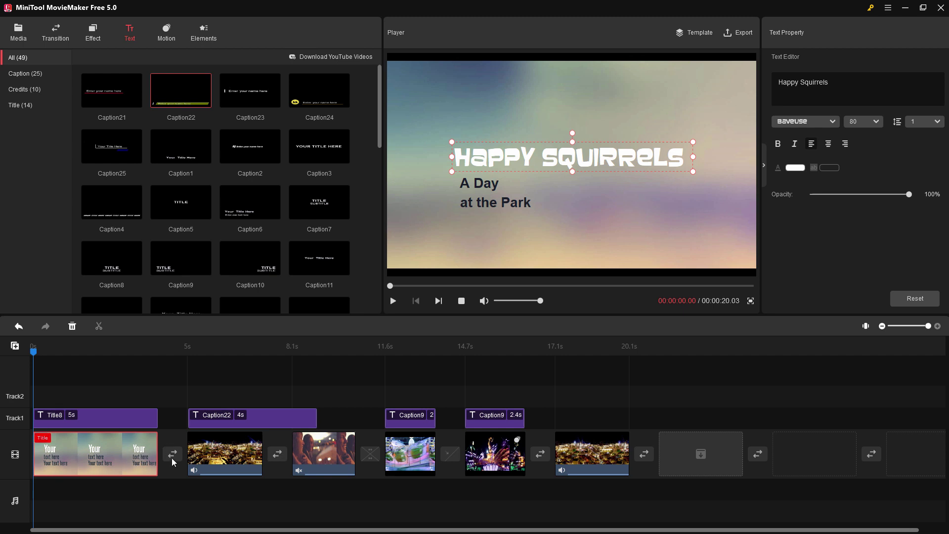
click(55, 32)
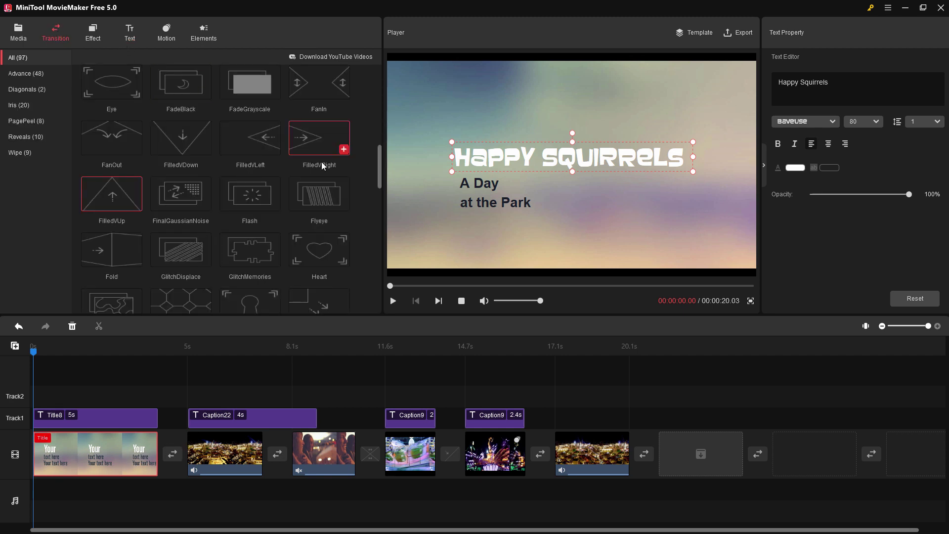
click(205, 149)
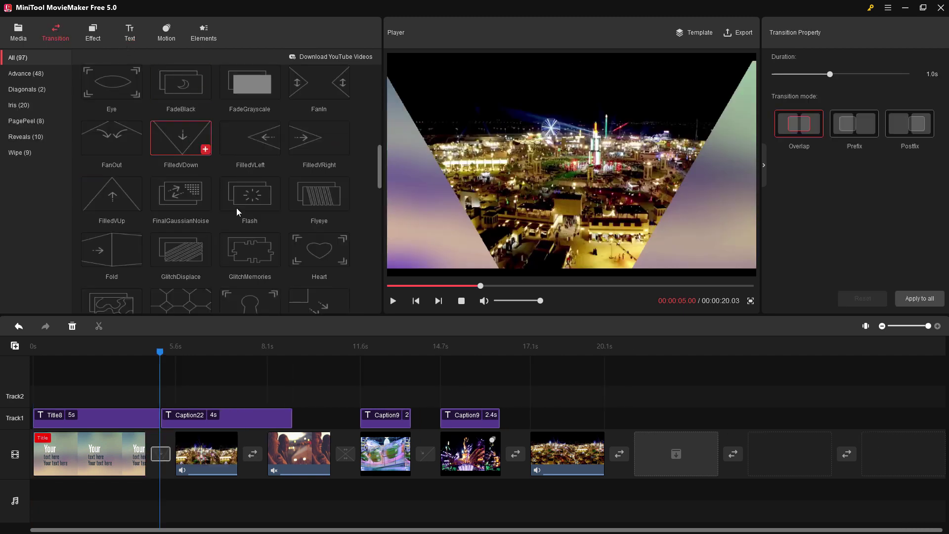
Add a FilledVLeft transition after the first aerial clip, and shorten the Sequoia Squish Theme Park caption to 2.6 s
click(227, 452)
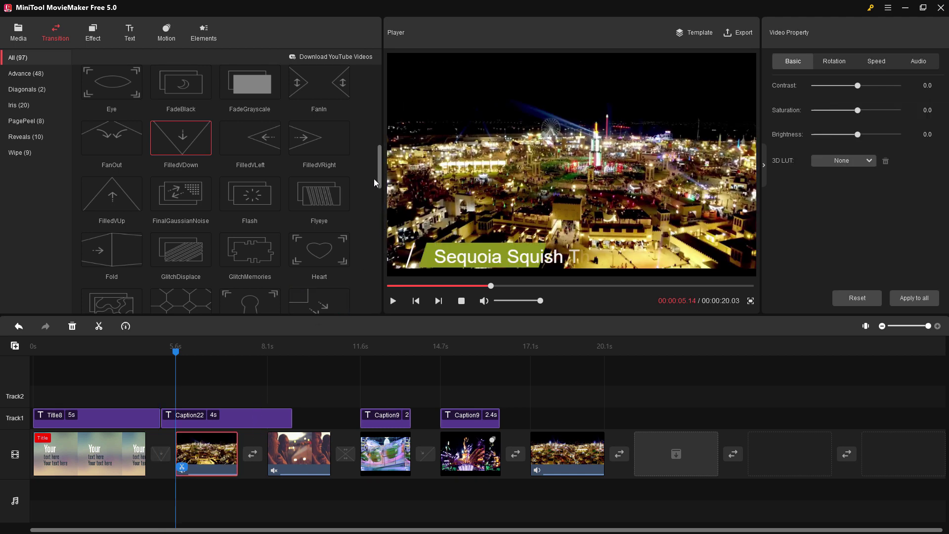
click(274, 150)
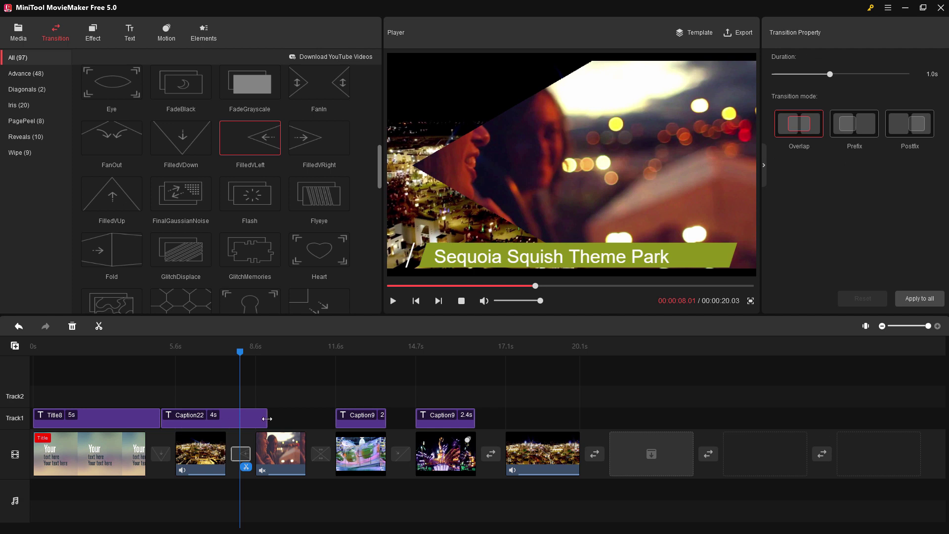
click(267, 418)
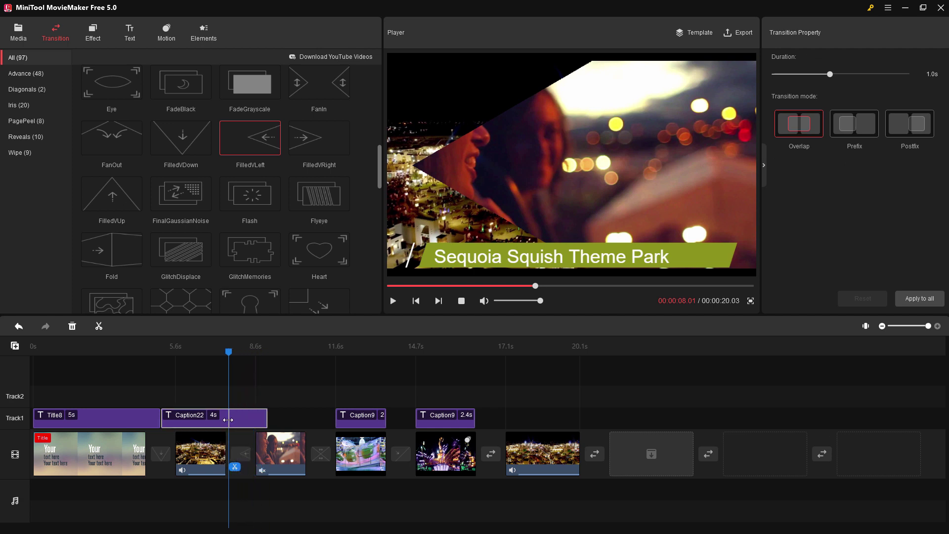
drag(228, 420, 226, 420)
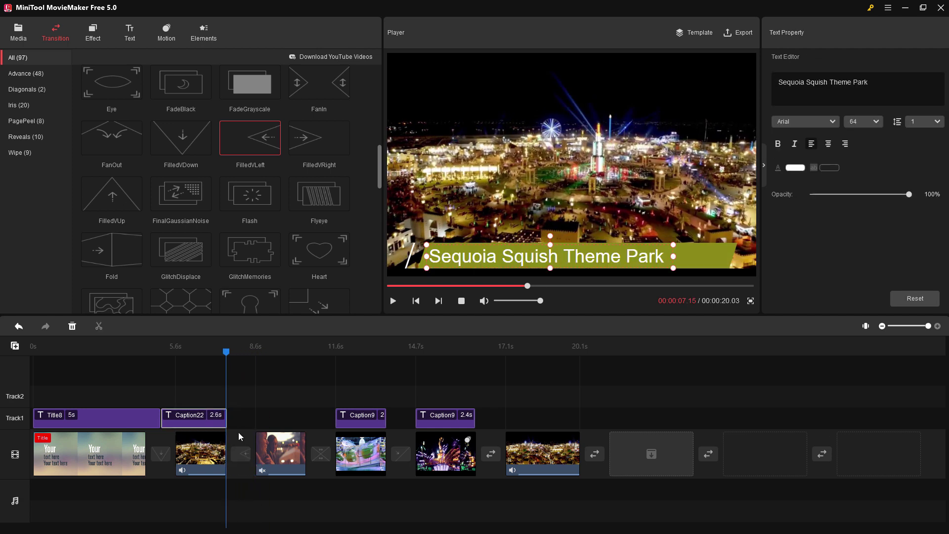
Reverse the speed of the closing aerial clip and play it back from its start at 17.1 s
click(541, 452)
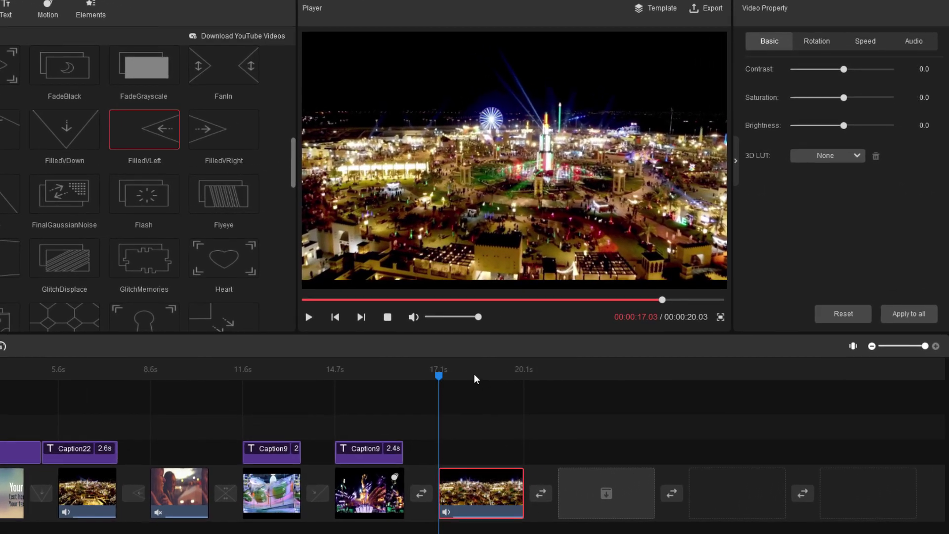
drag(439, 379, 474, 380)
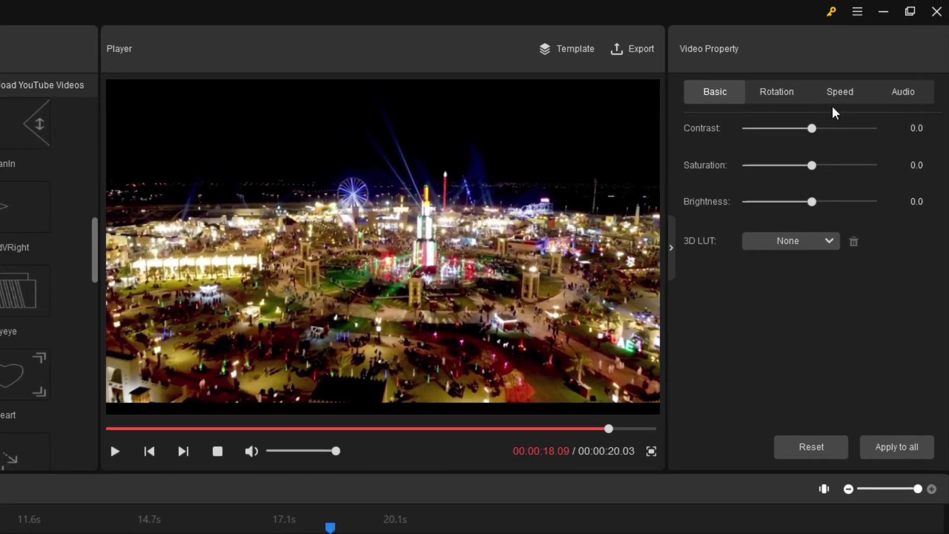
click(837, 94)
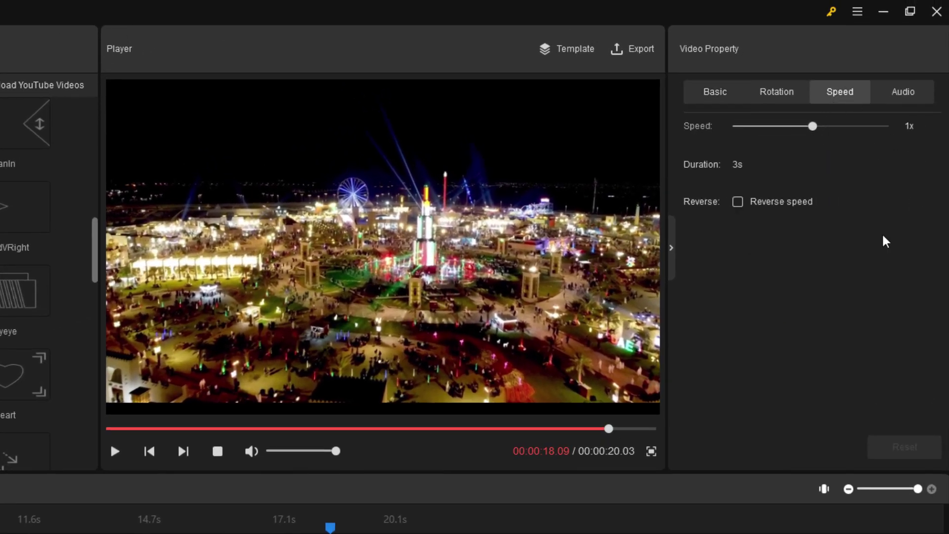
click(737, 202)
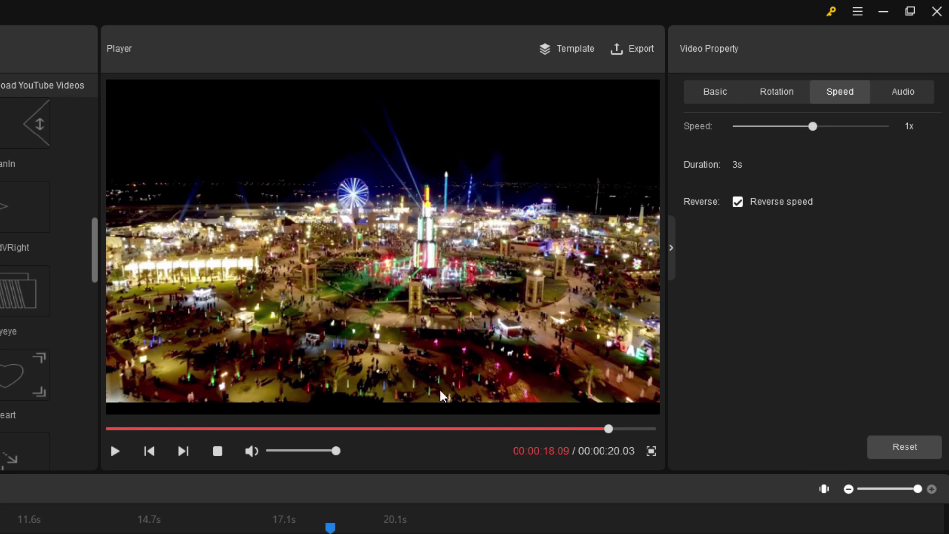
drag(330, 527, 284, 527)
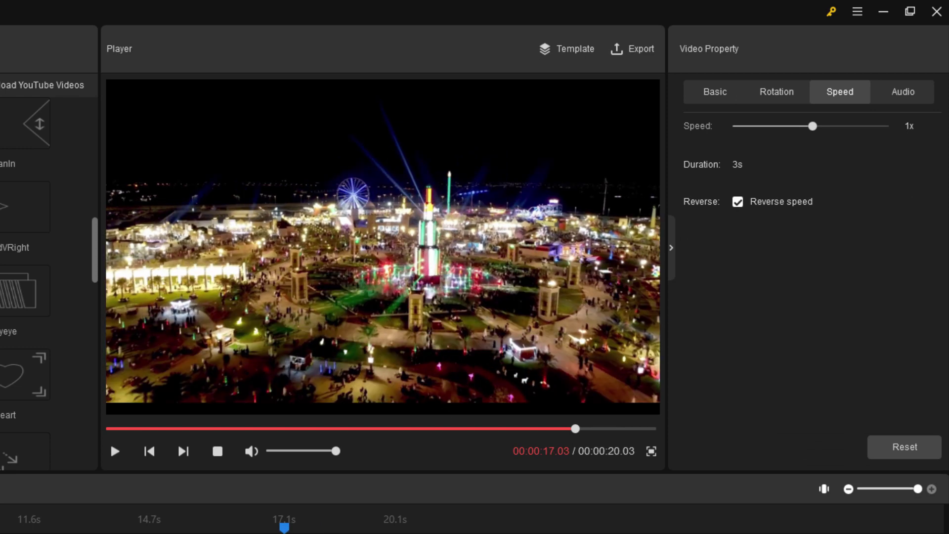
click(115, 451)
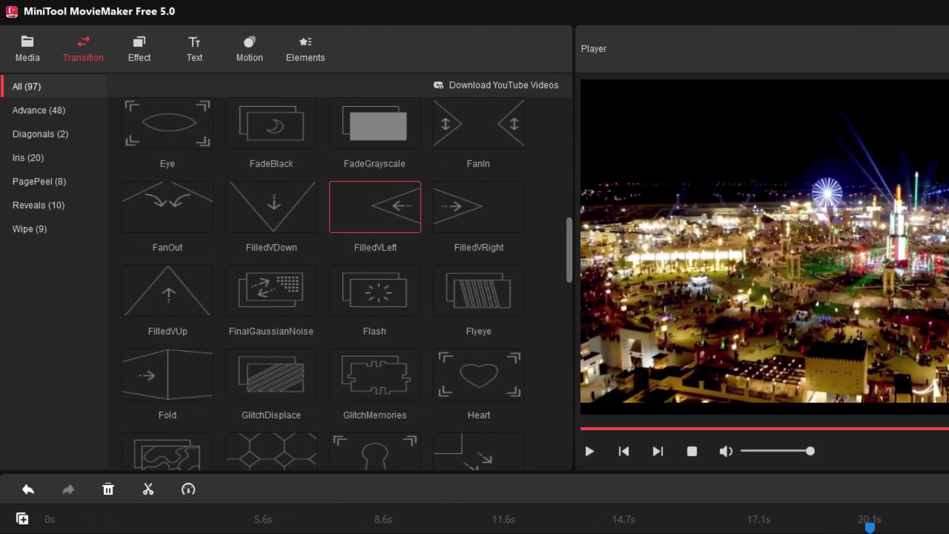
Add the Cheerleader song from the media library to the audio track, and play back the video with the music
click(32, 49)
click(54, 133)
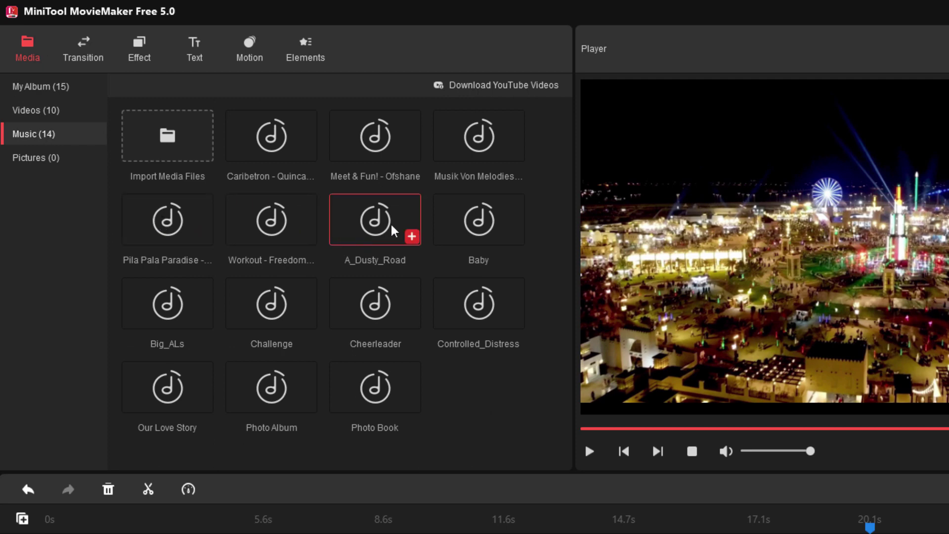
click(412, 319)
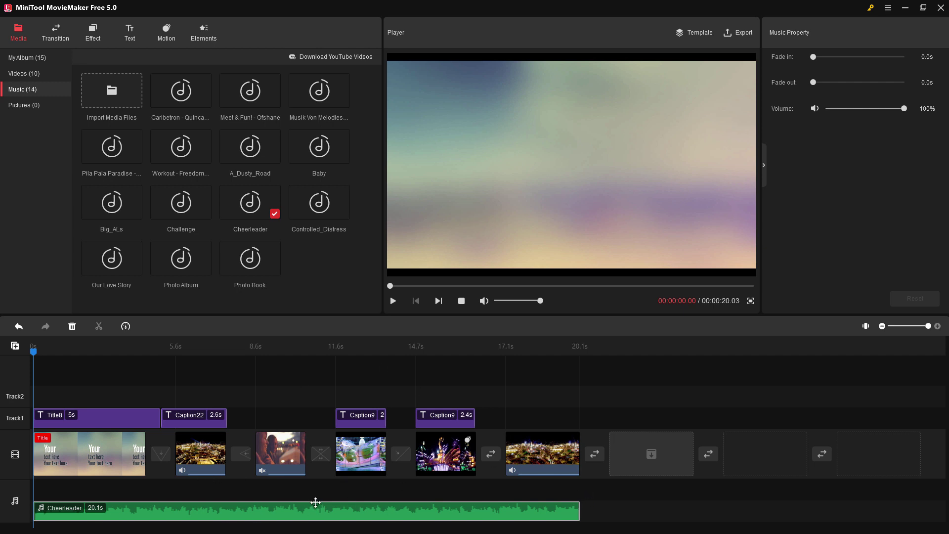
click(360, 493)
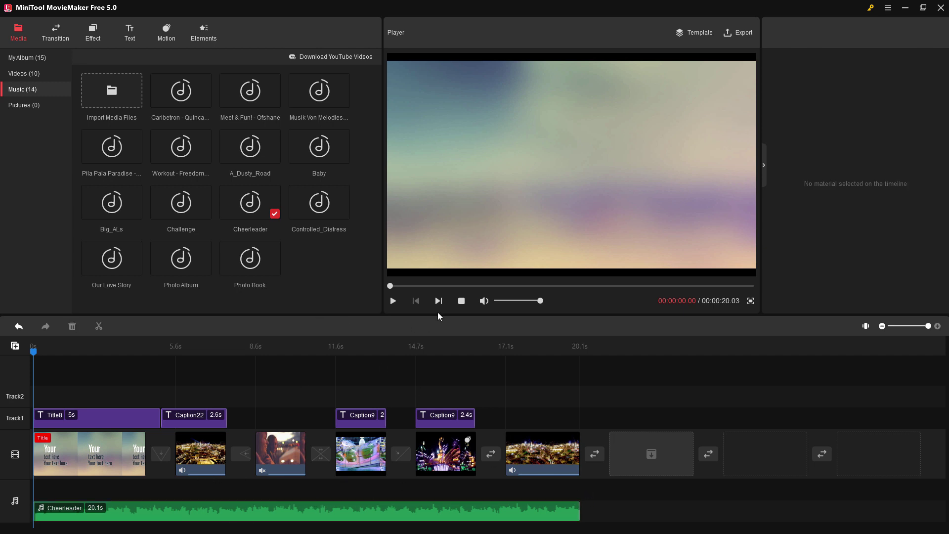
click(393, 301)
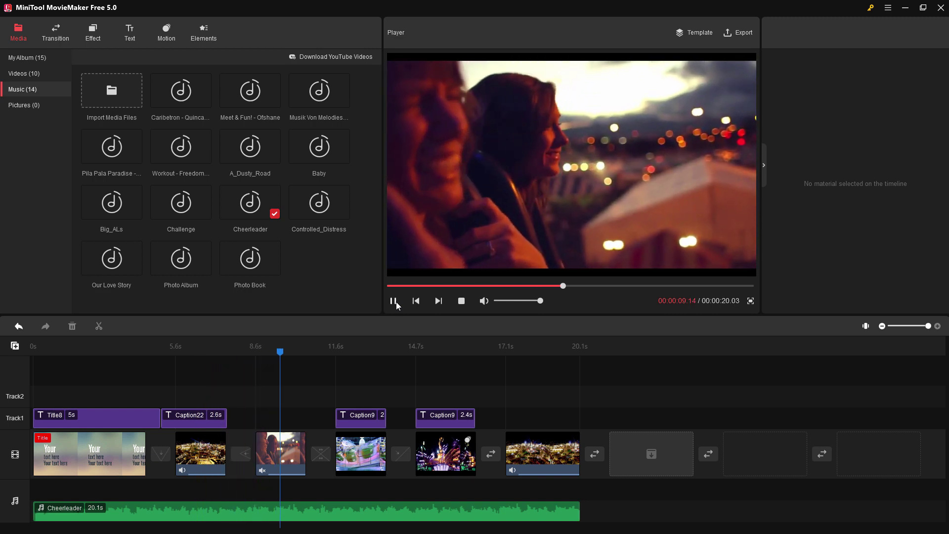
click(394, 301)
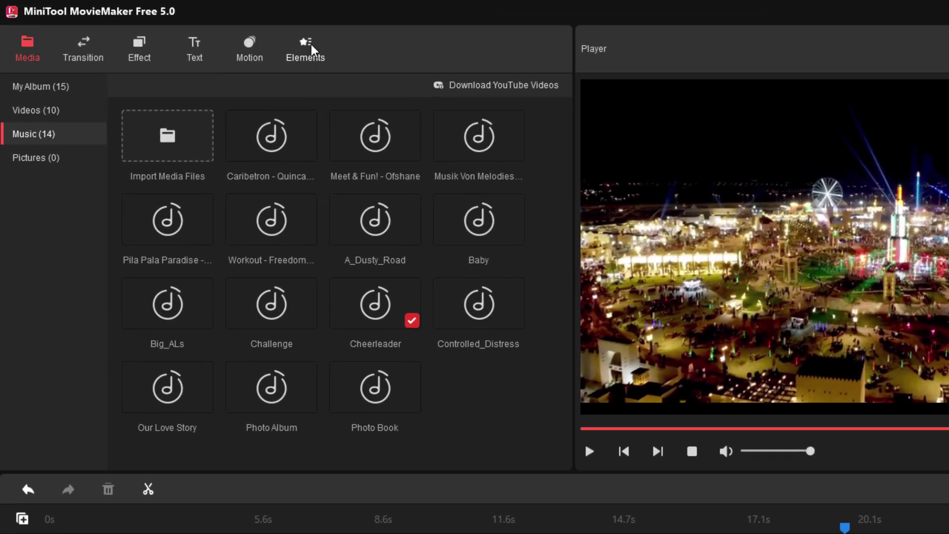
Download the Dog element from the elements library and preview it
click(212, 33)
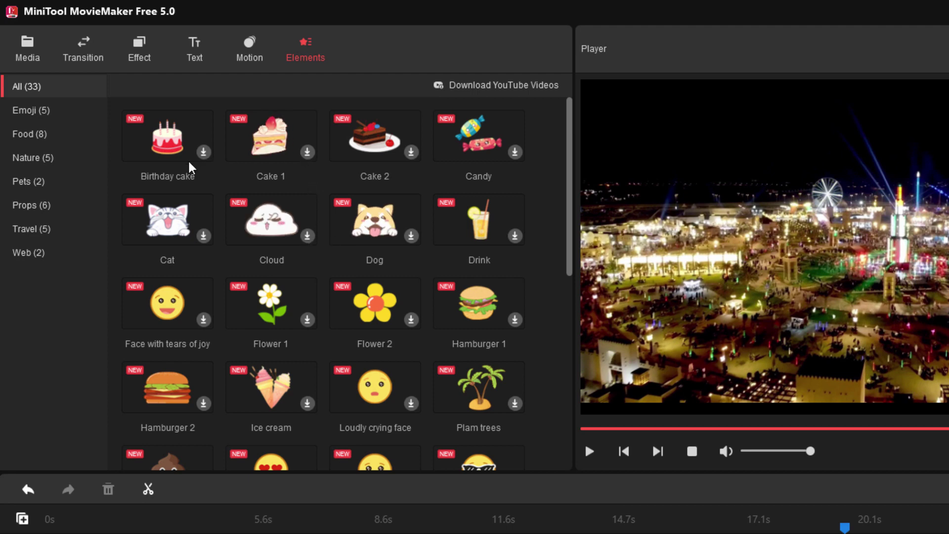
click(414, 239)
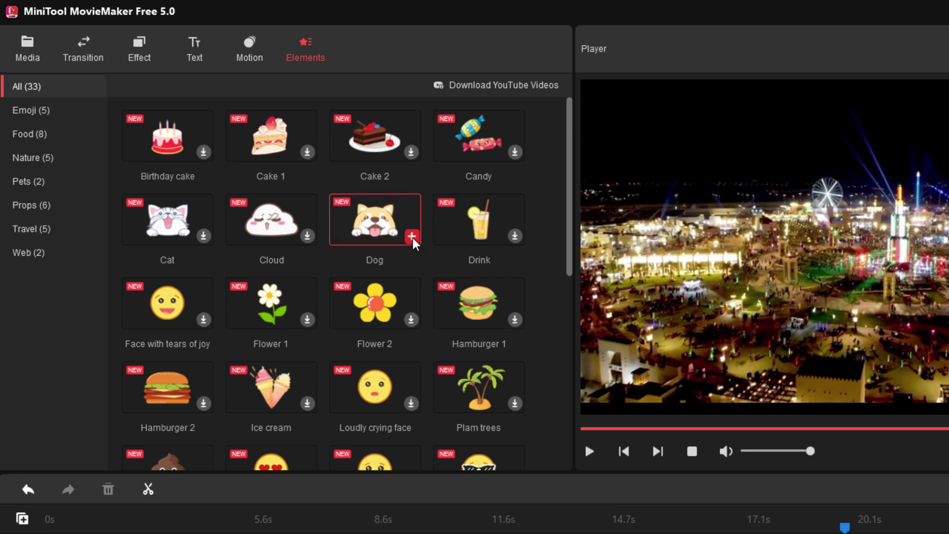
mouse_move(373, 233)
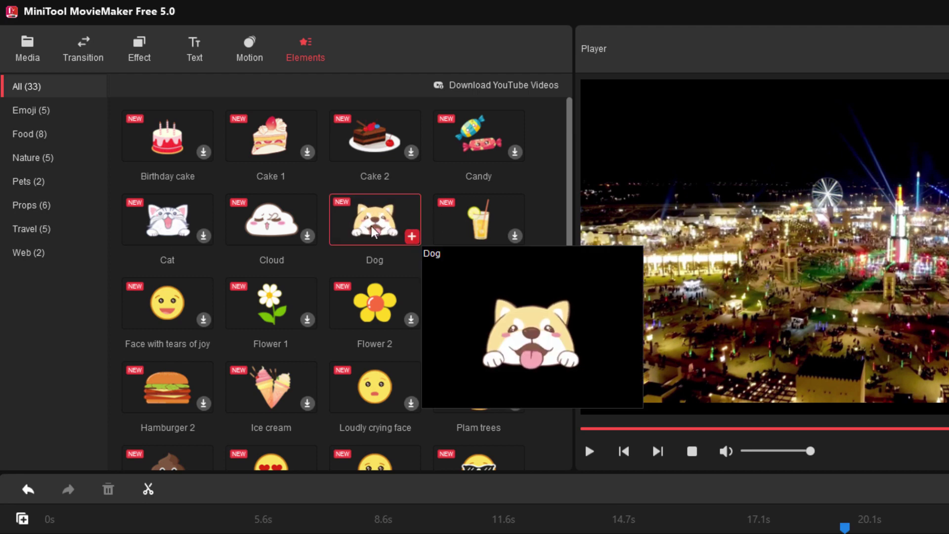
Add the Subscribe 2 element to Track1 at the start of the closing aerial clip
scroll(373, 232, down, 8)
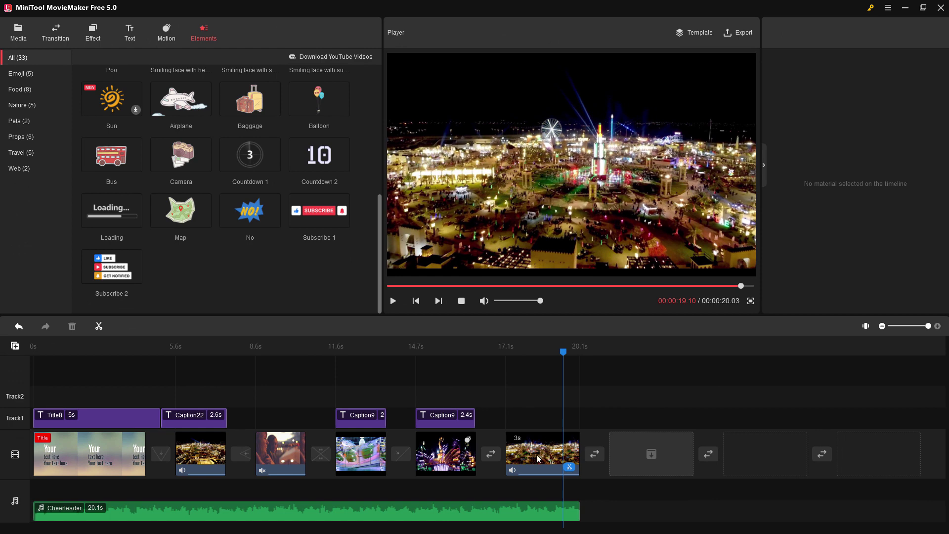
click(538, 449)
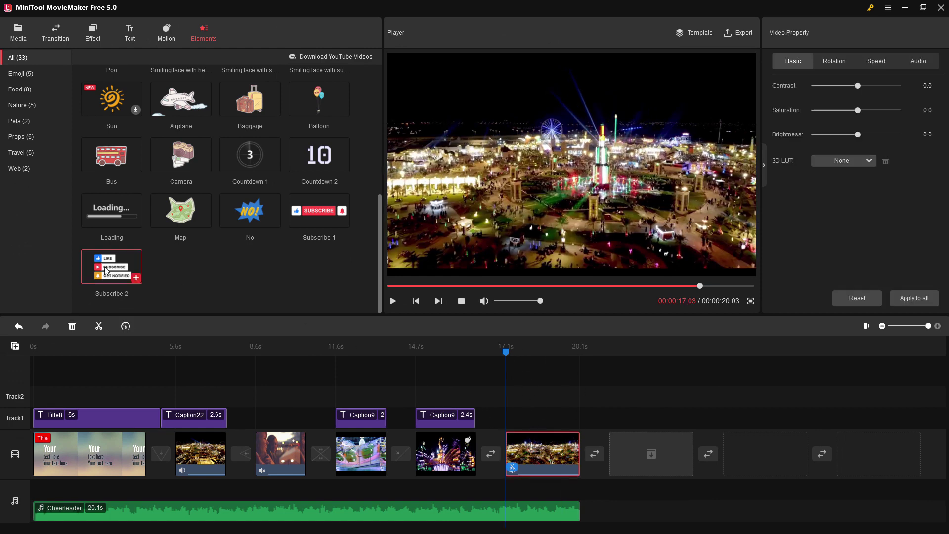
click(137, 283)
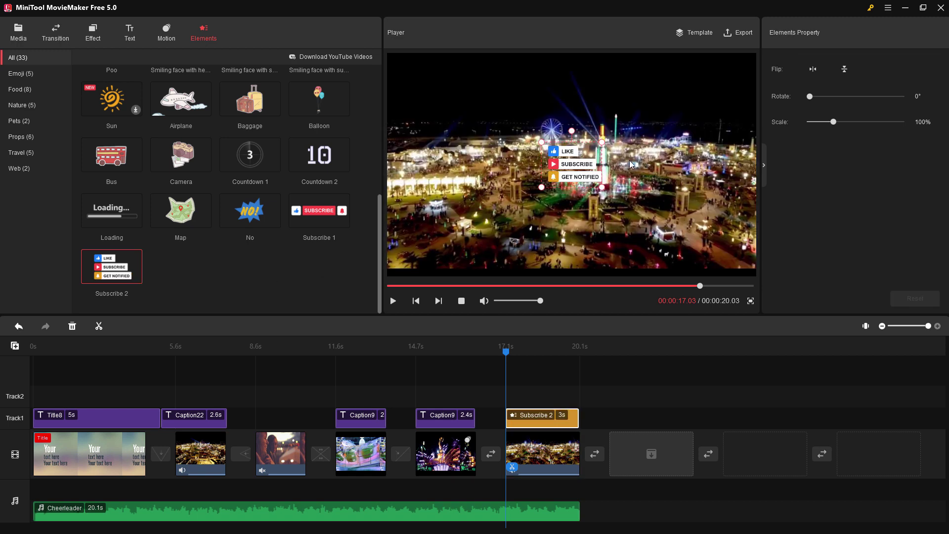
Move the Subscribe 2 element to the frame's lower-left corner, enlarge it to about twice its size, and preview the animation
drag(576, 170, 419, 245)
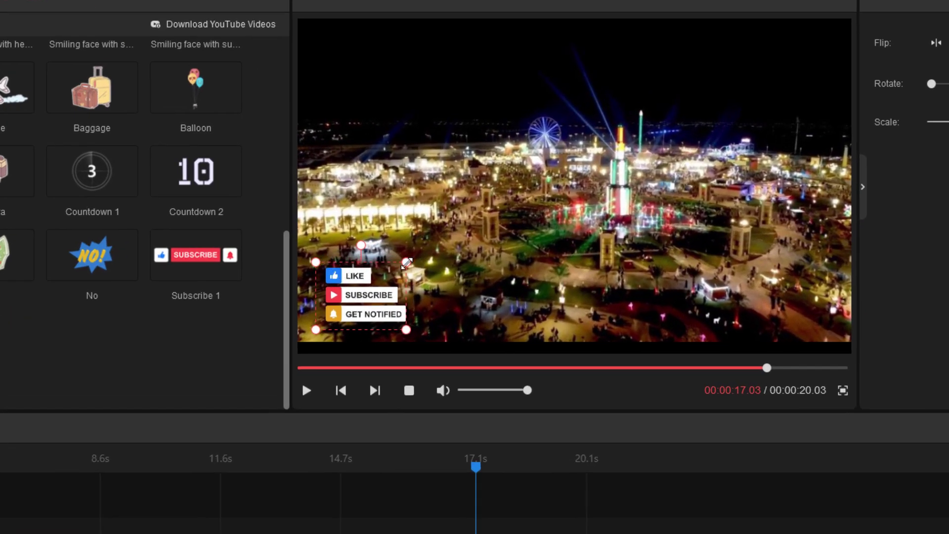
drag(407, 261, 496, 197)
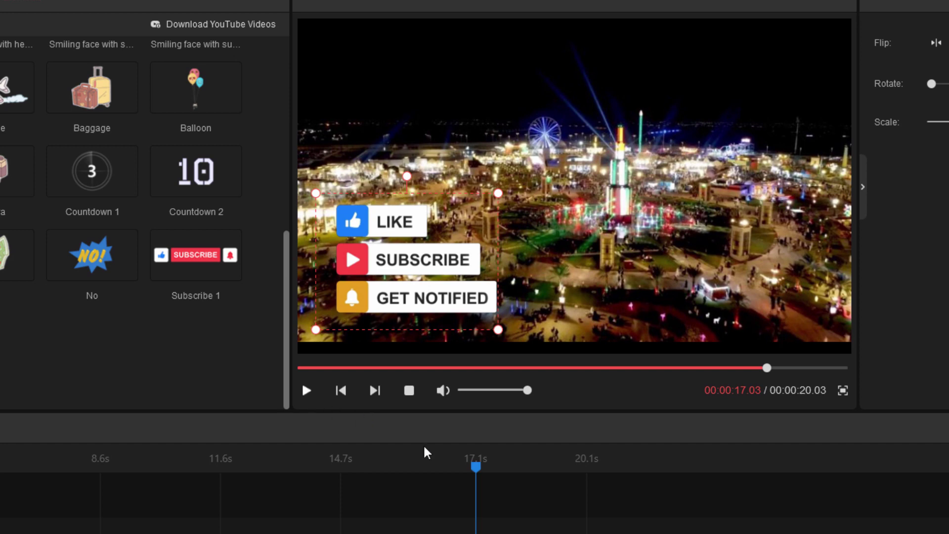
click(306, 390)
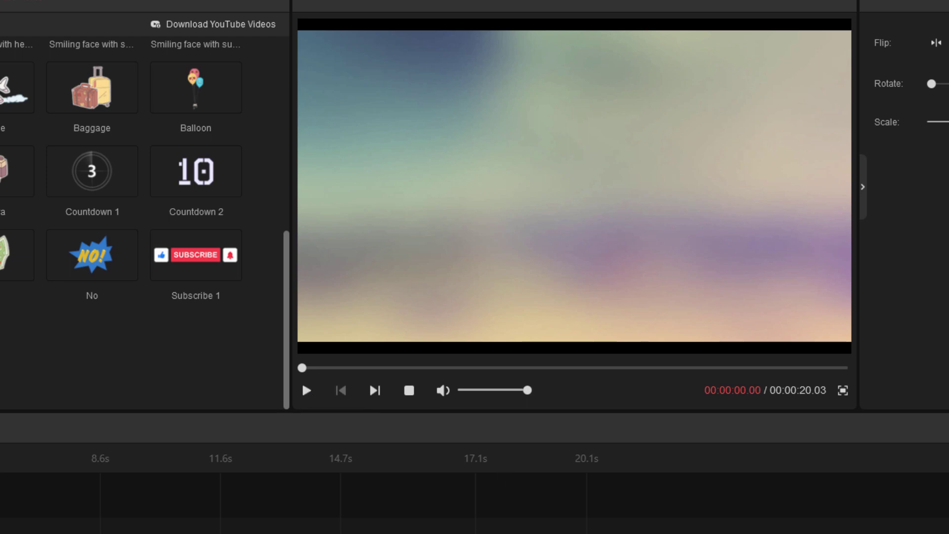
drag(476, 468, 562, 475)
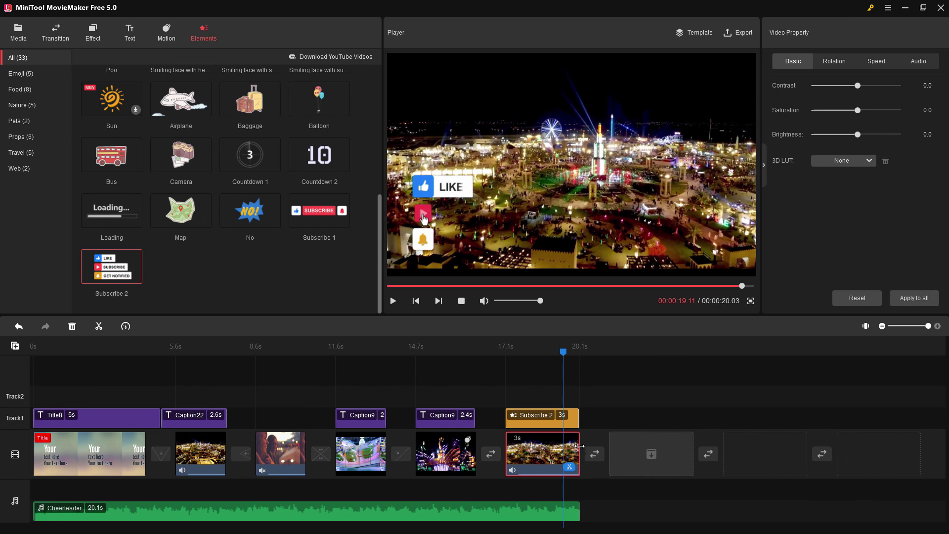
Extend the closing aerial clip to 5.8 s and the Subscribe 2 element to 5.5 s, and play back the ending
drag(579, 445, 650, 453)
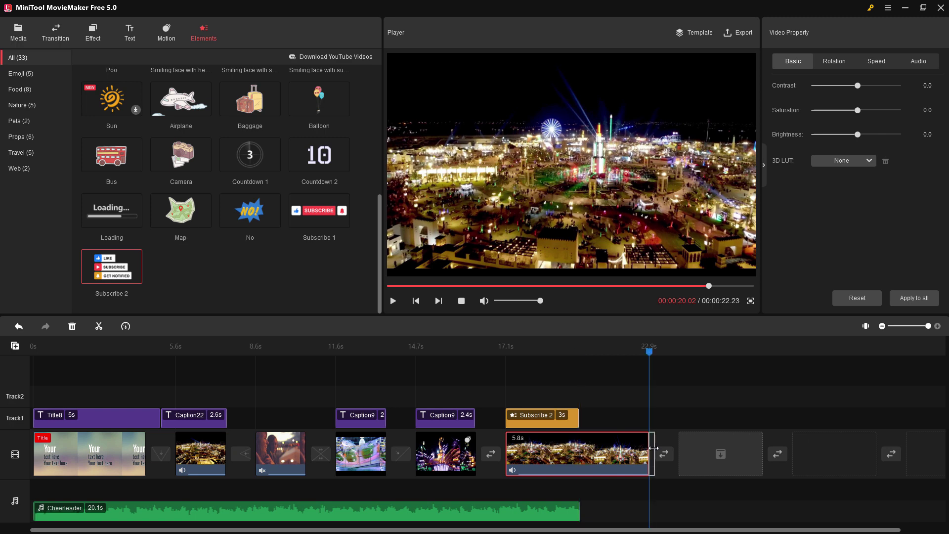
drag(578, 417, 641, 418)
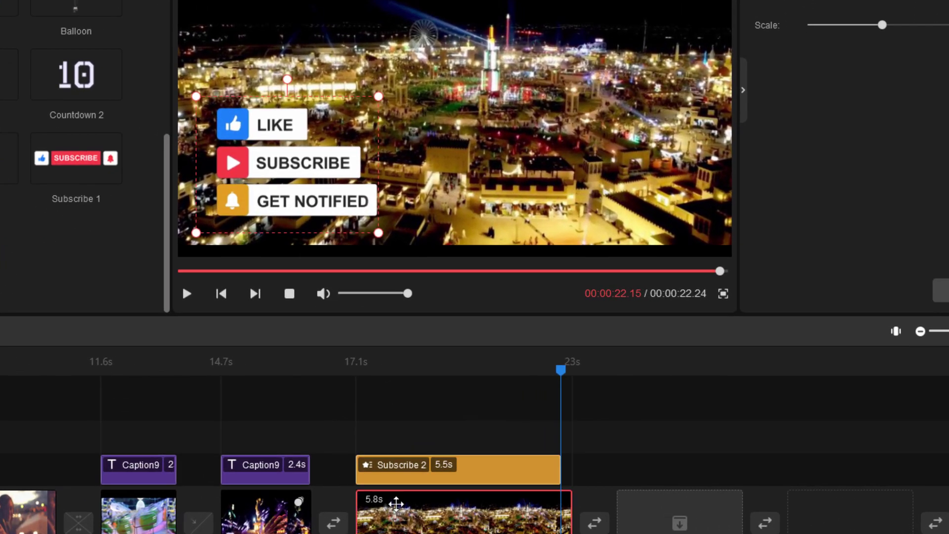
click(396, 503)
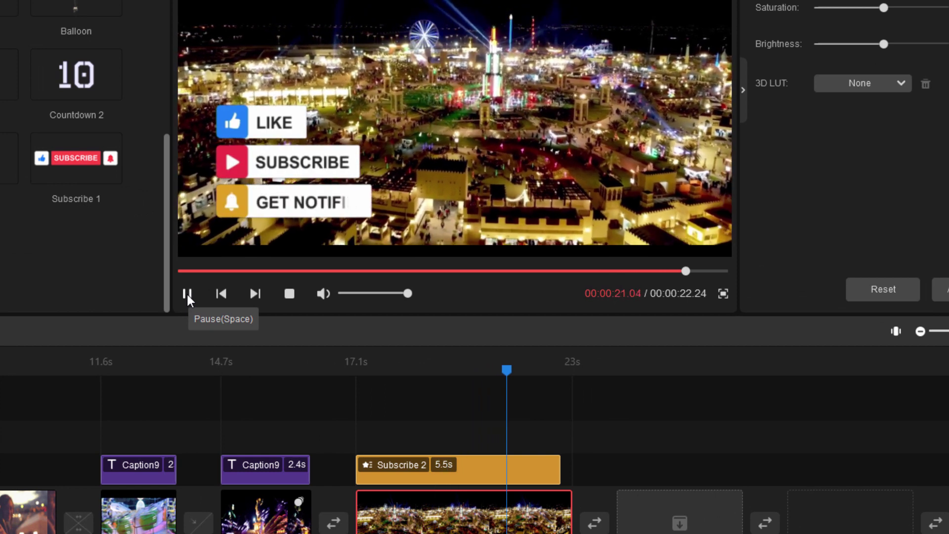
click(186, 293)
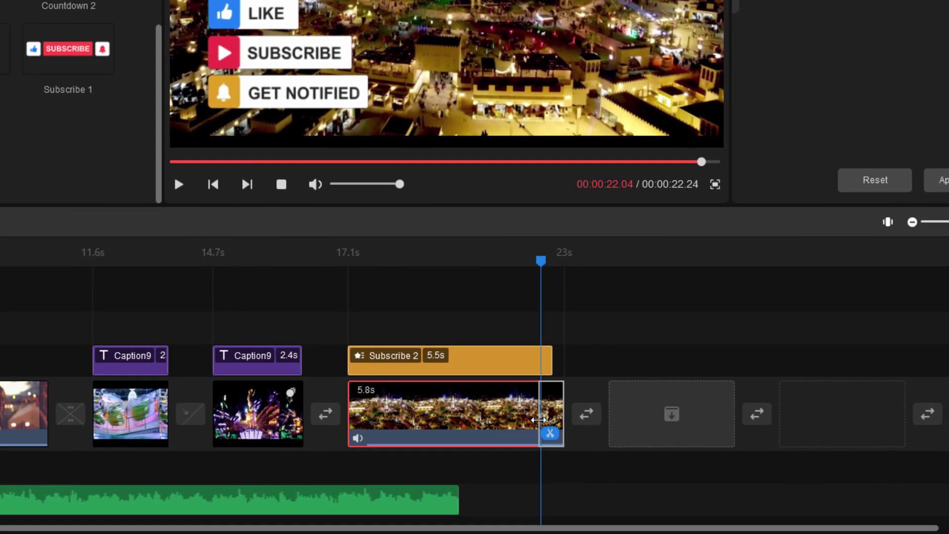
Trim the closing aerial clip to end at 22.3 s, shorten Subscribe 2 to 5.1 s, and extend the Cheerleader music to the video's end
drag(571, 518, 556, 518)
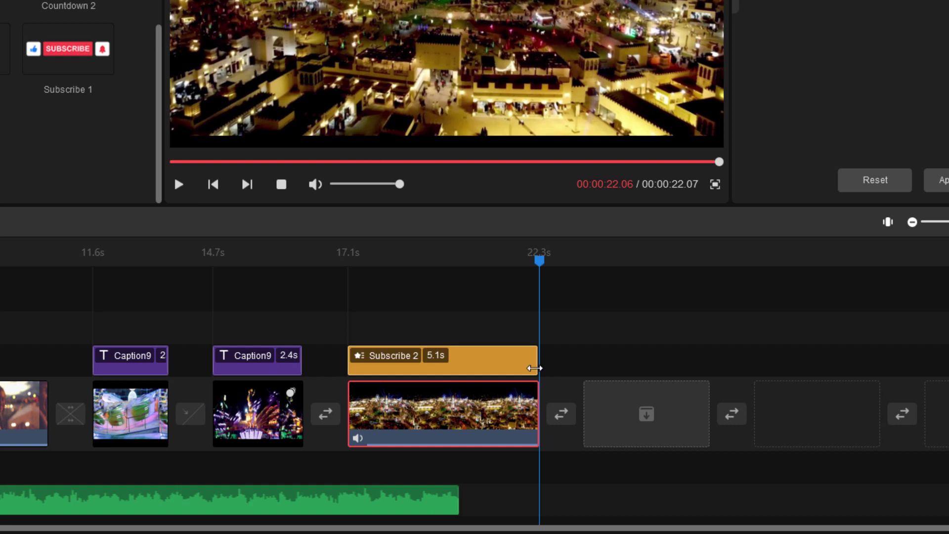
click(423, 512)
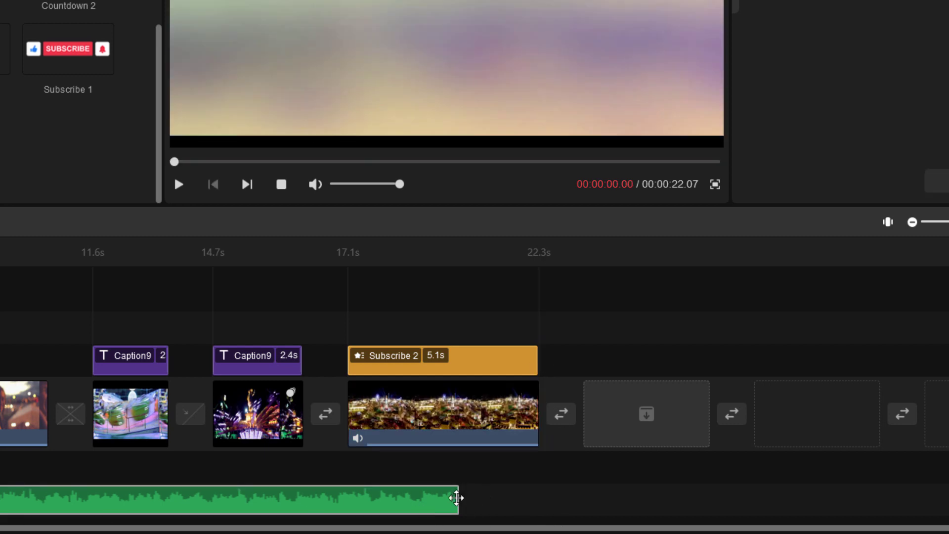
drag(457, 494, 537, 493)
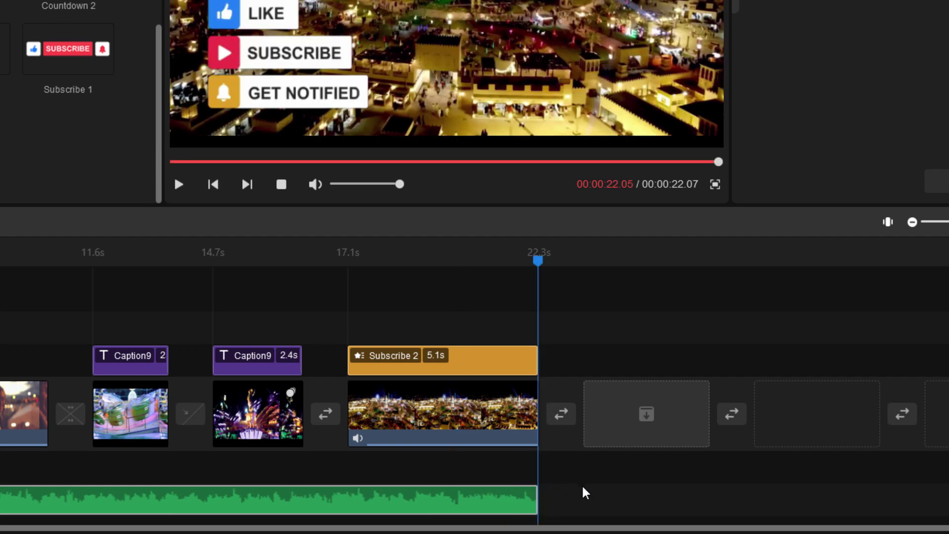
Save the project as a project file named Sequoia in the Video folder
click(396, 410)
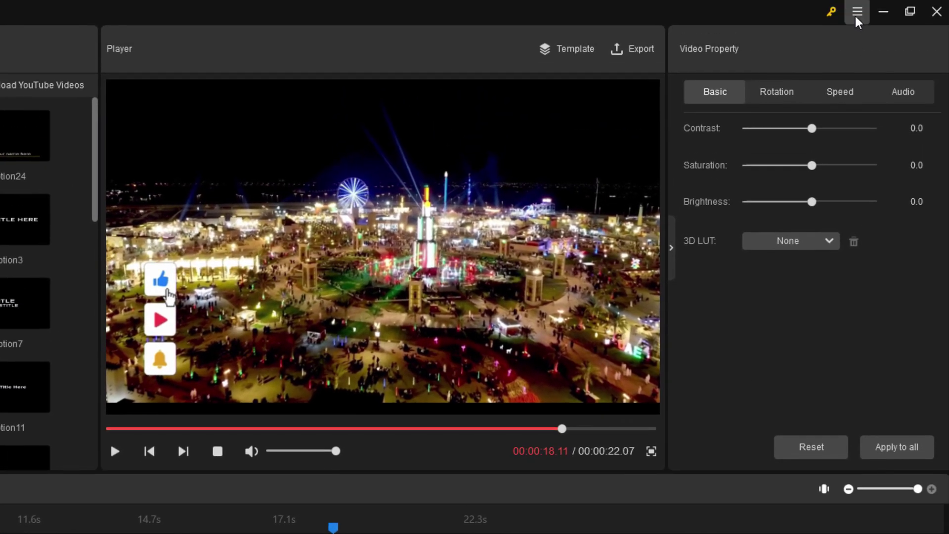
click(857, 14)
mouse_move(866, 48)
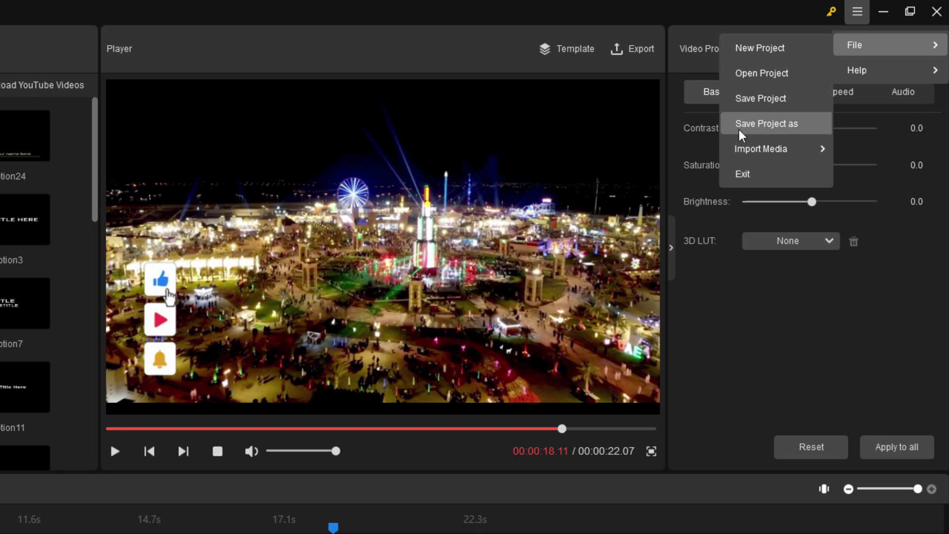
click(770, 130)
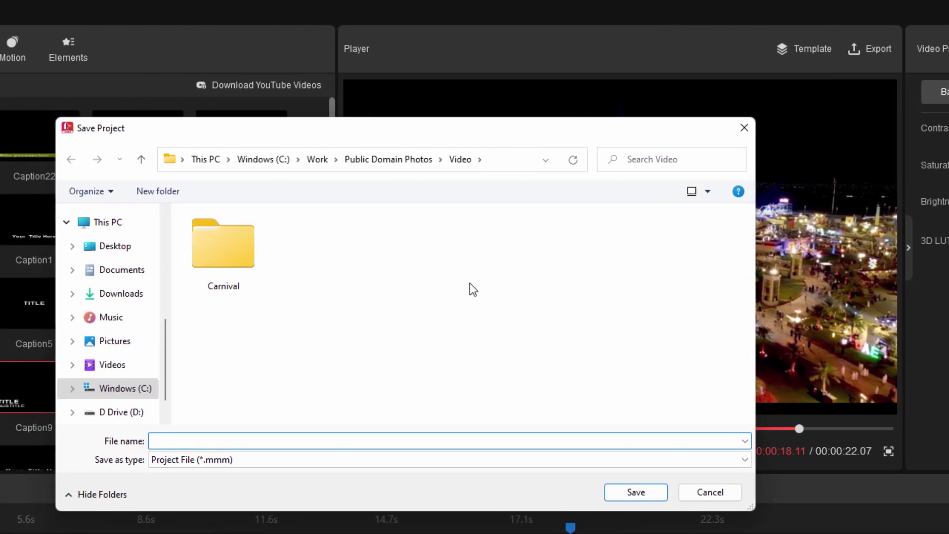
text(Sequio)
key(BackSpace)
text(oa)
key(BackSpace)
text(a)
click(623, 496)
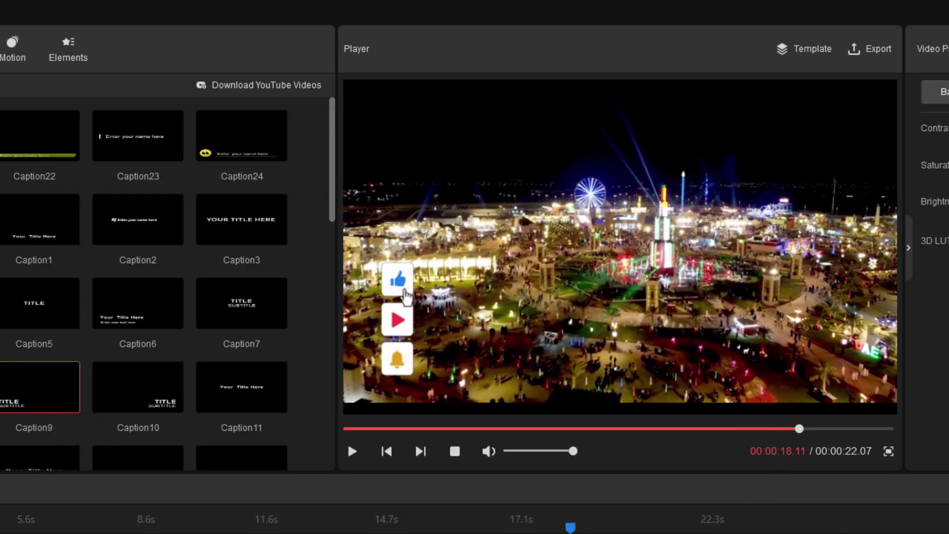
Open the movie export, look at the device formats, and name the output My Movie Sequoia
click(869, 49)
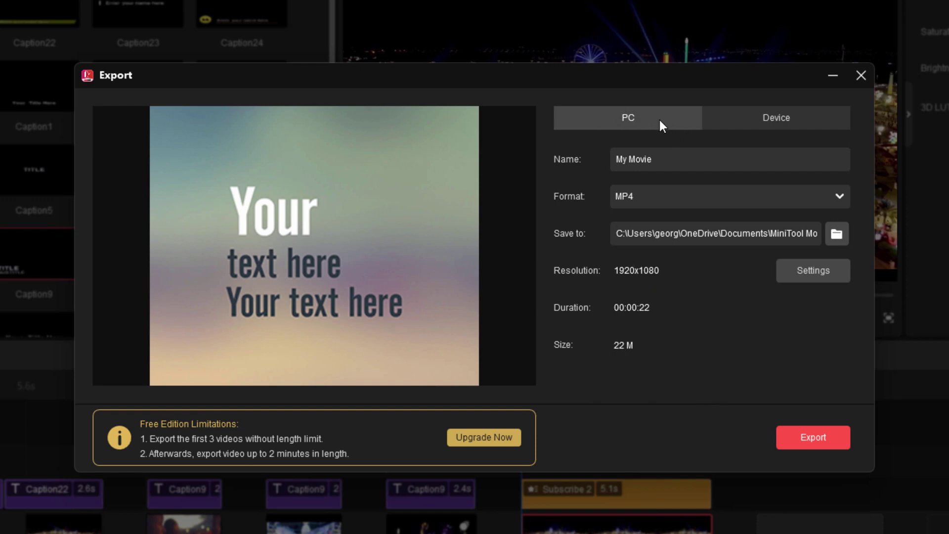
click(775, 123)
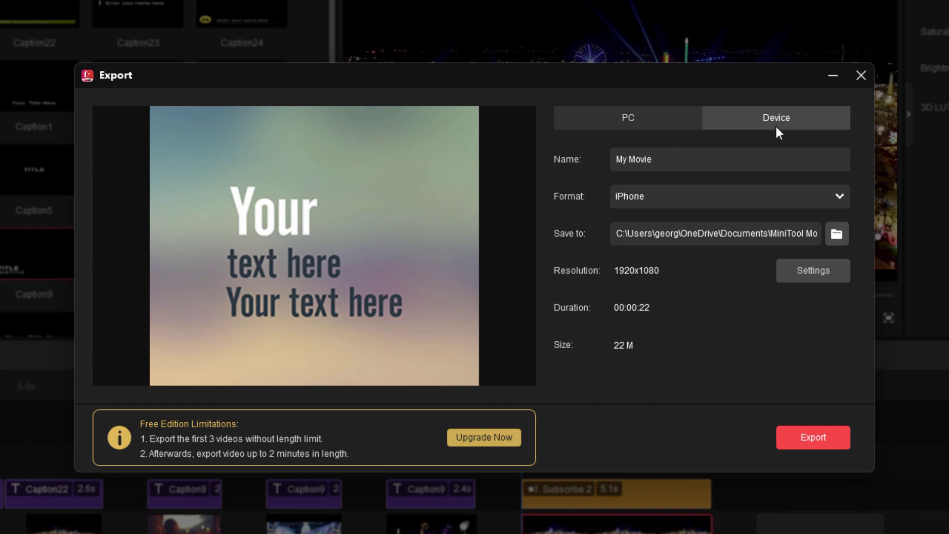
click(683, 204)
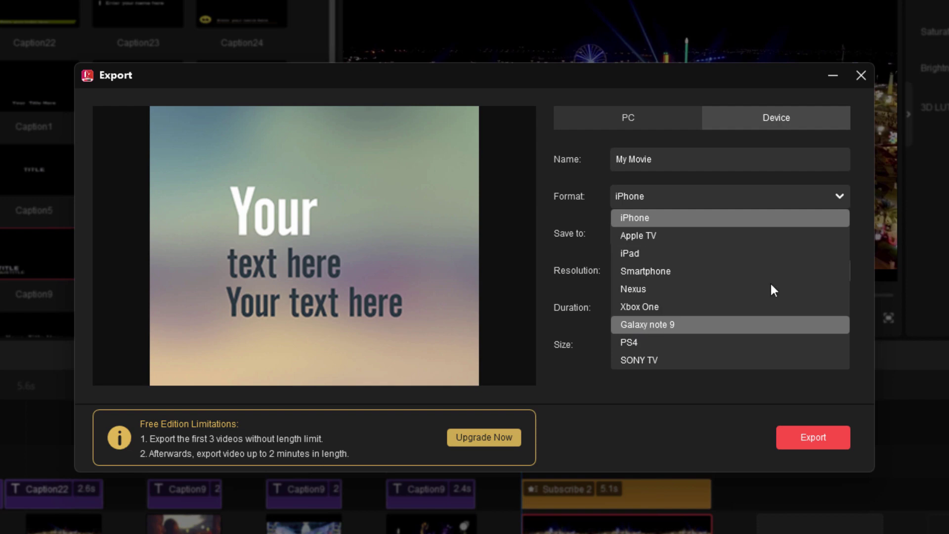
click(684, 161)
click(683, 165)
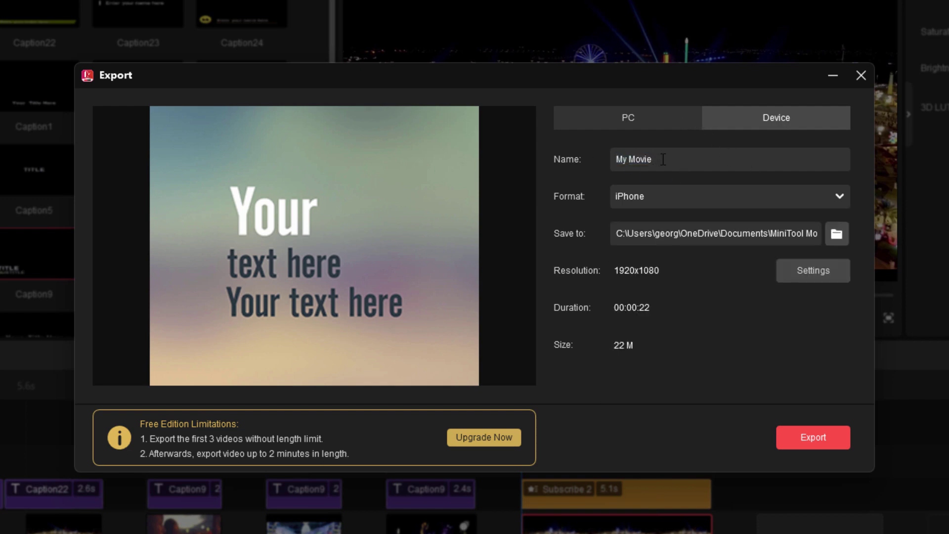
text(Sequio)
key(BackSpace)
key(BackSpace)
text(oia)
Review the device and PC format choices and set the export to MP4 for PC
click(656, 195)
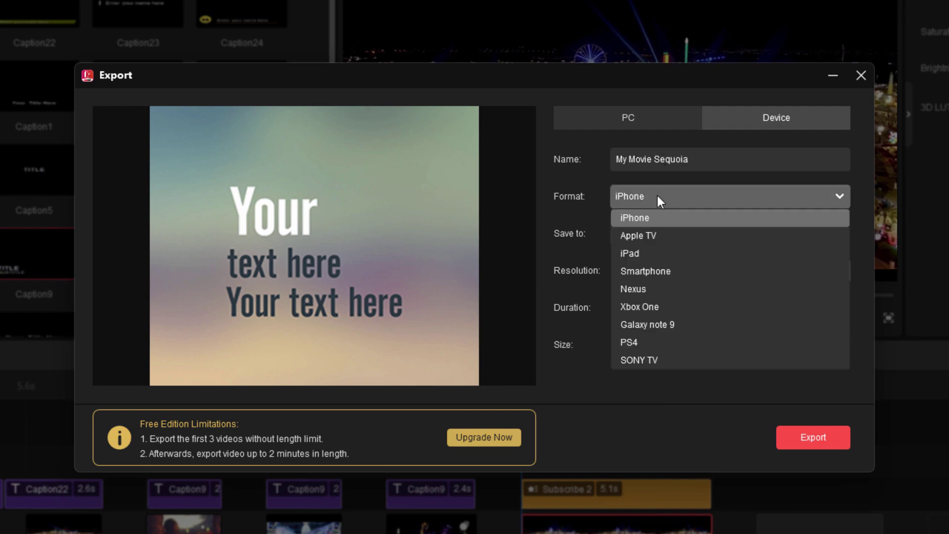
click(656, 195)
click(639, 117)
click(648, 196)
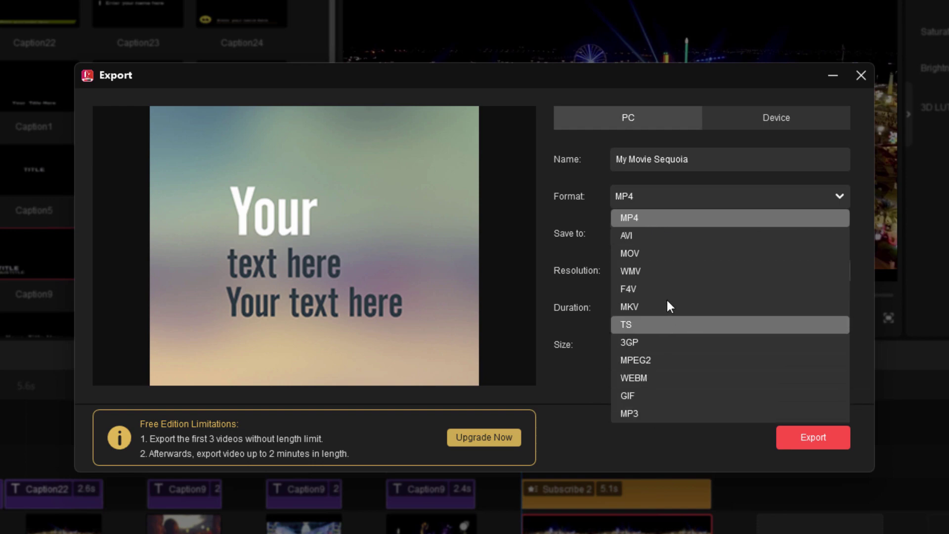
click(651, 214)
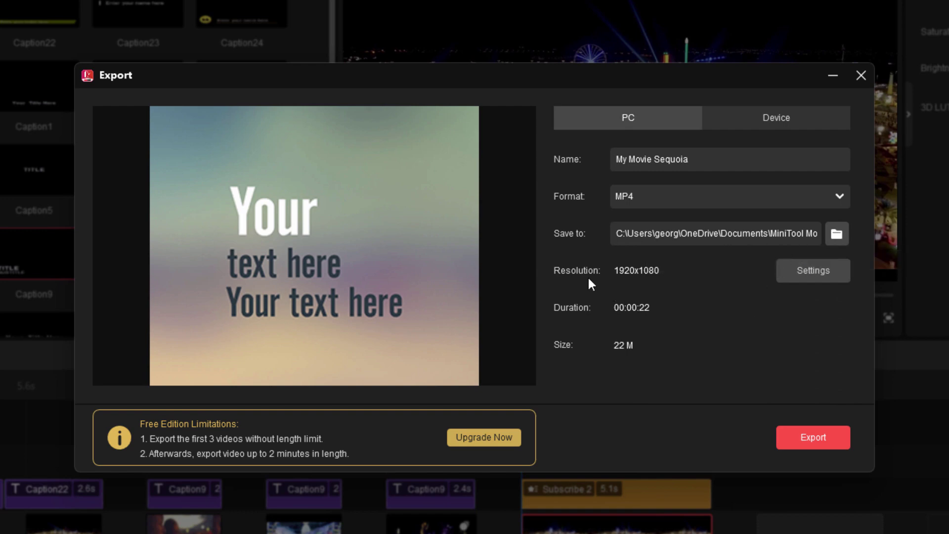
Set the export quality to Best, keep the h264_qsv encoder, and apply the export settings
click(816, 277)
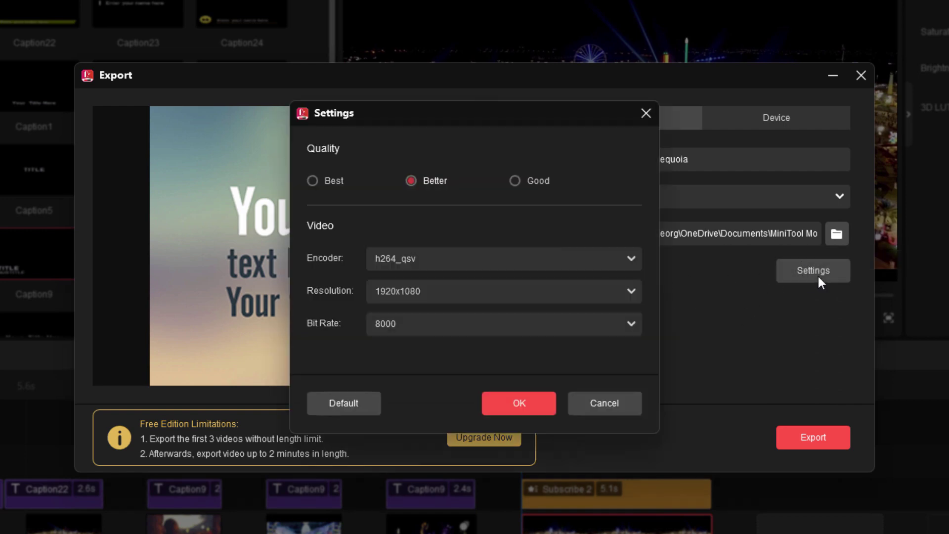
click(330, 187)
click(438, 258)
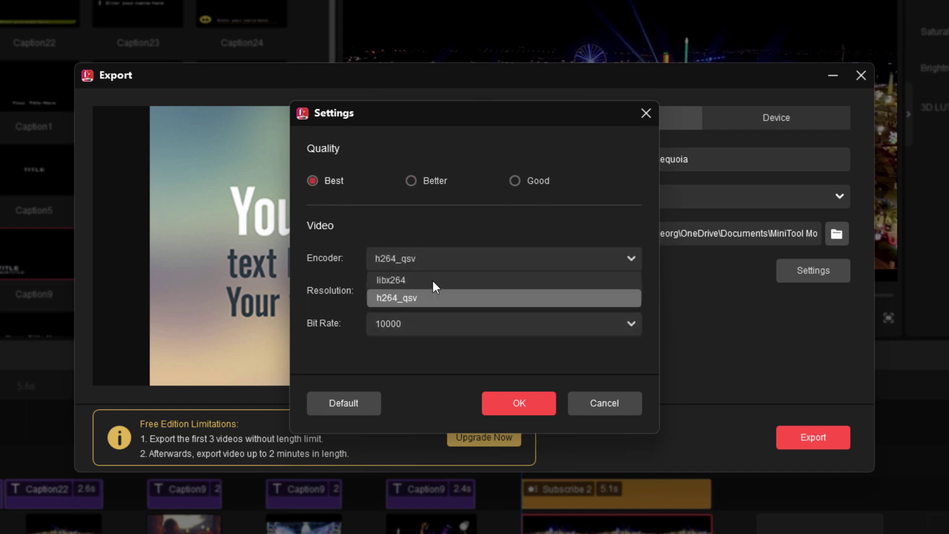
click(443, 265)
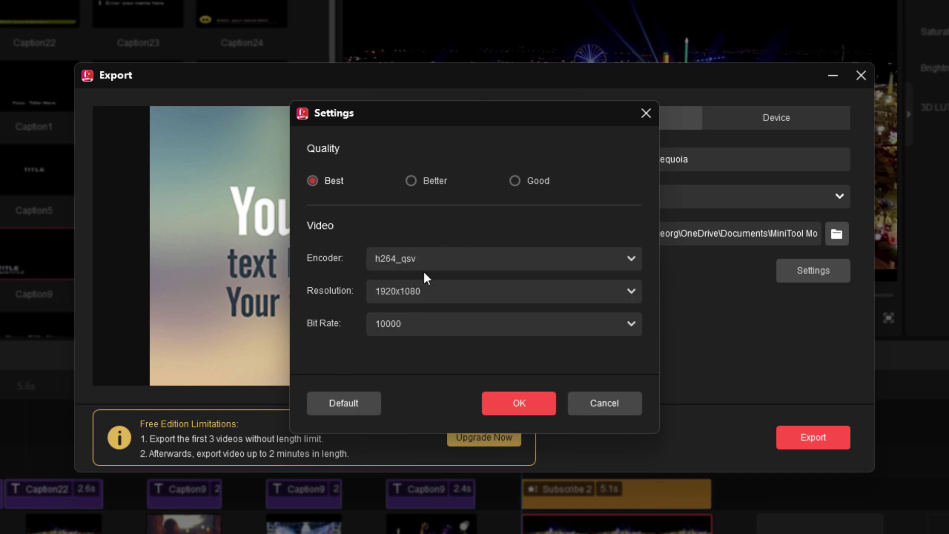
click(522, 402)
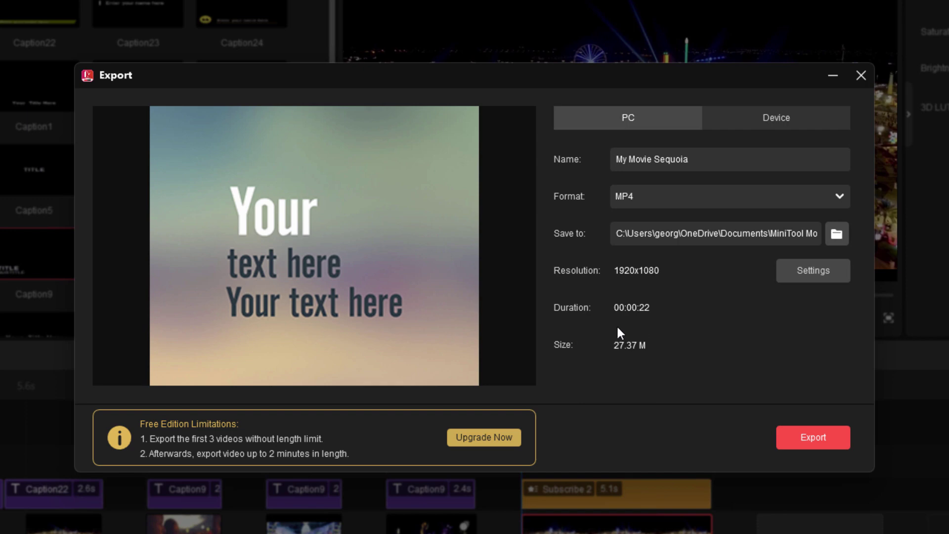
Export the movie and open My Movie Sequoia.mp4 from its output folder for playback
click(819, 440)
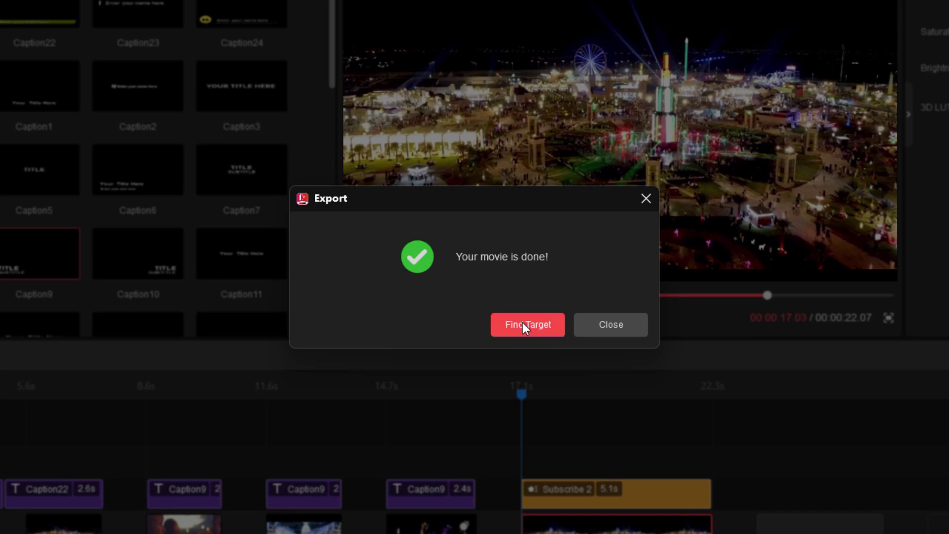
click(523, 322)
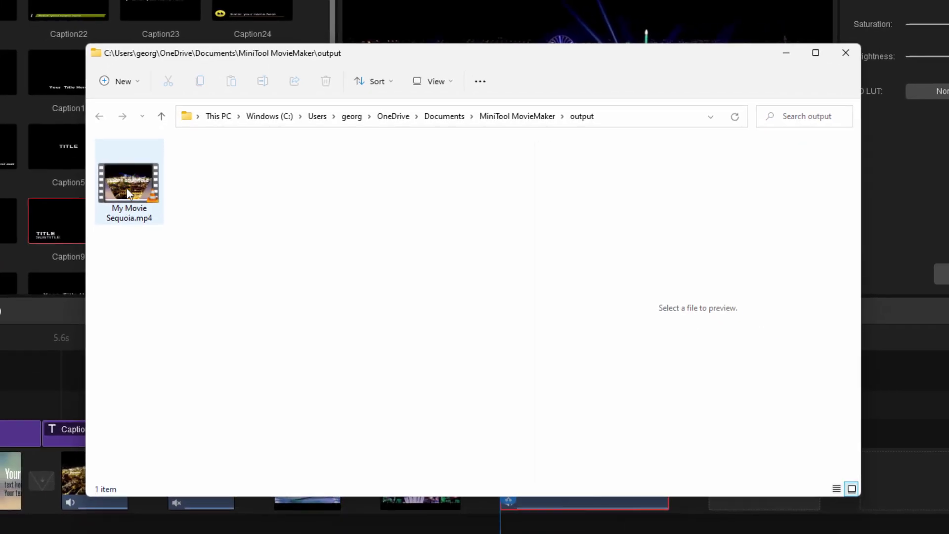
mouse_move(127, 186)
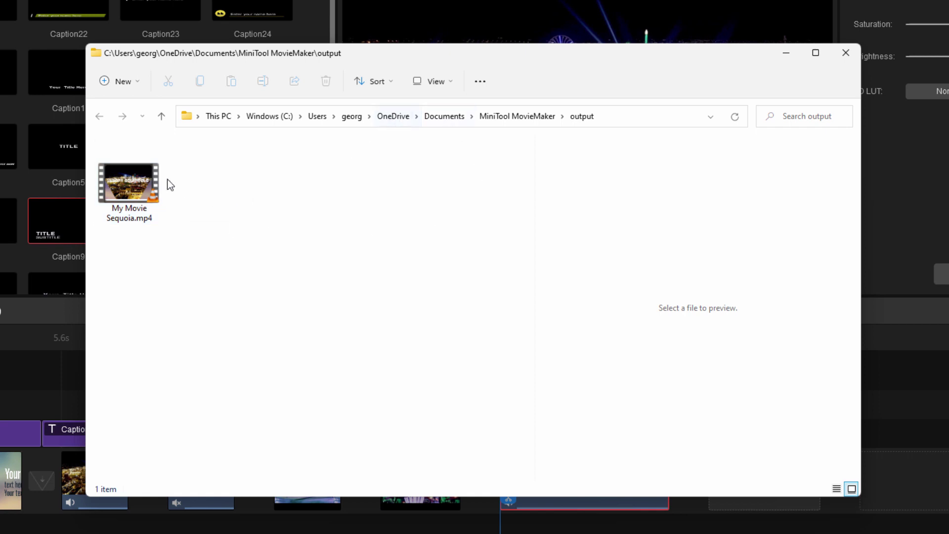
double_click(127, 178)
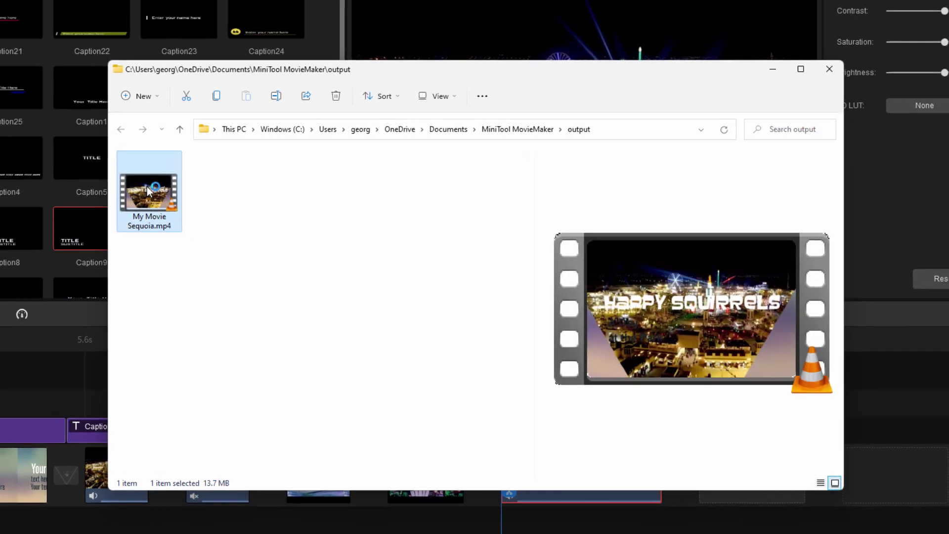